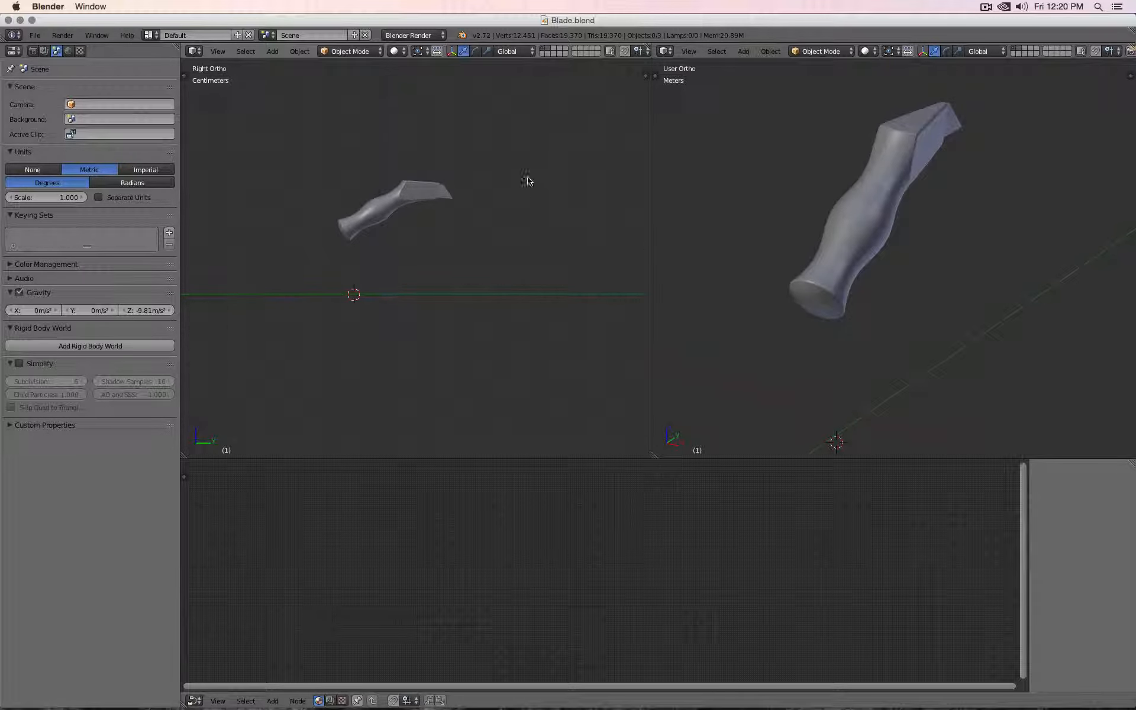
Step: Switch the render engine to Cycles Render and give the world a Background surface with a pure white colour
click(414, 35)
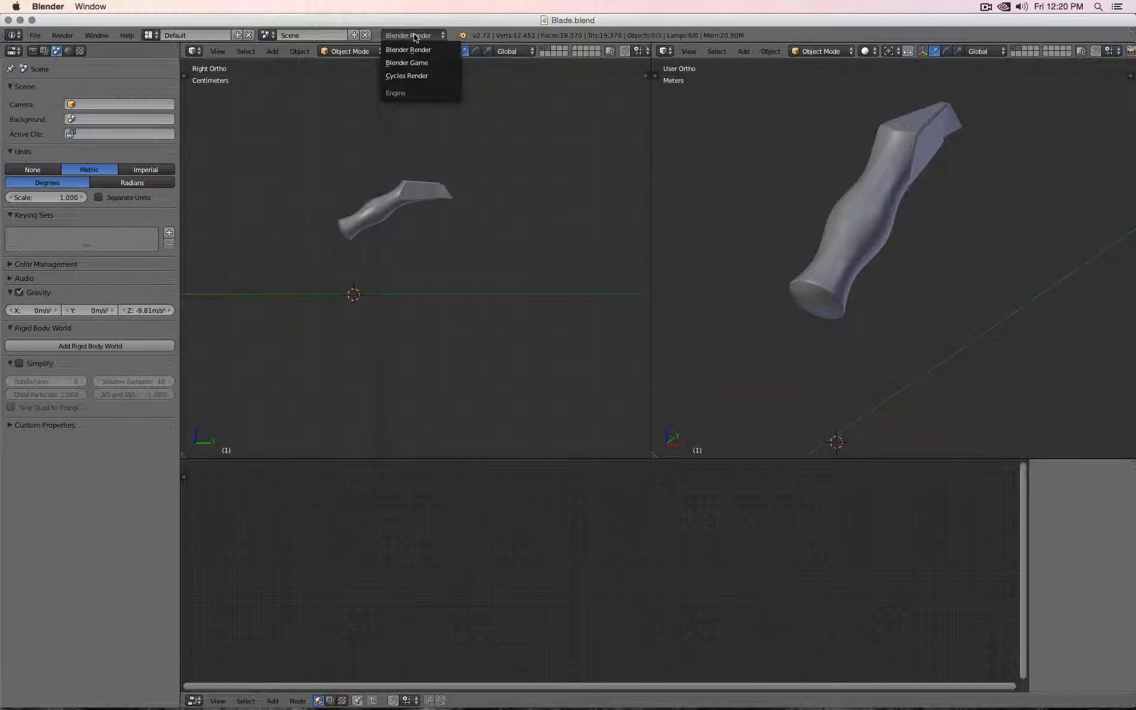
click(416, 76)
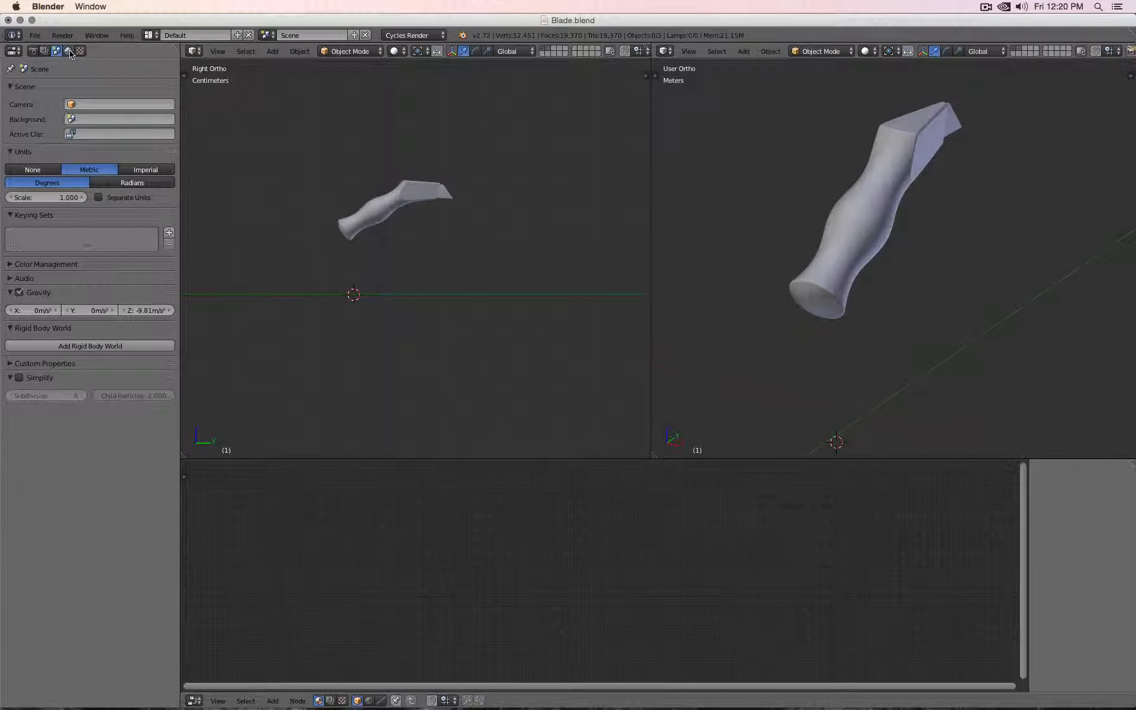
click(68, 52)
click(81, 154)
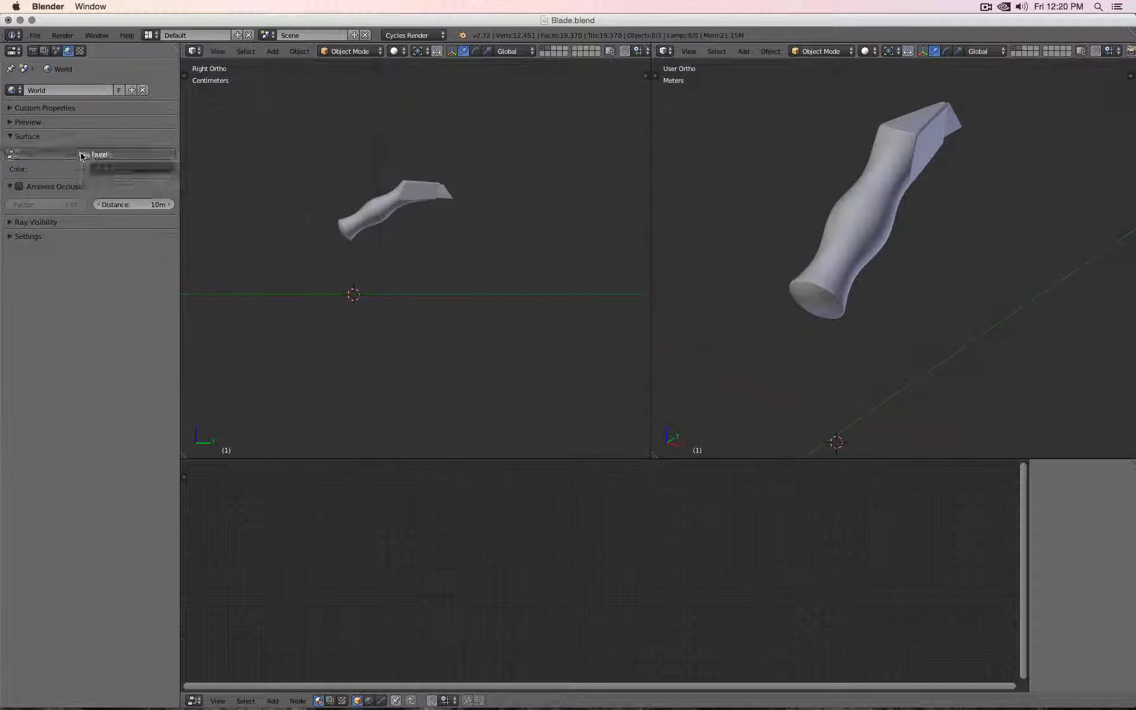
click(133, 176)
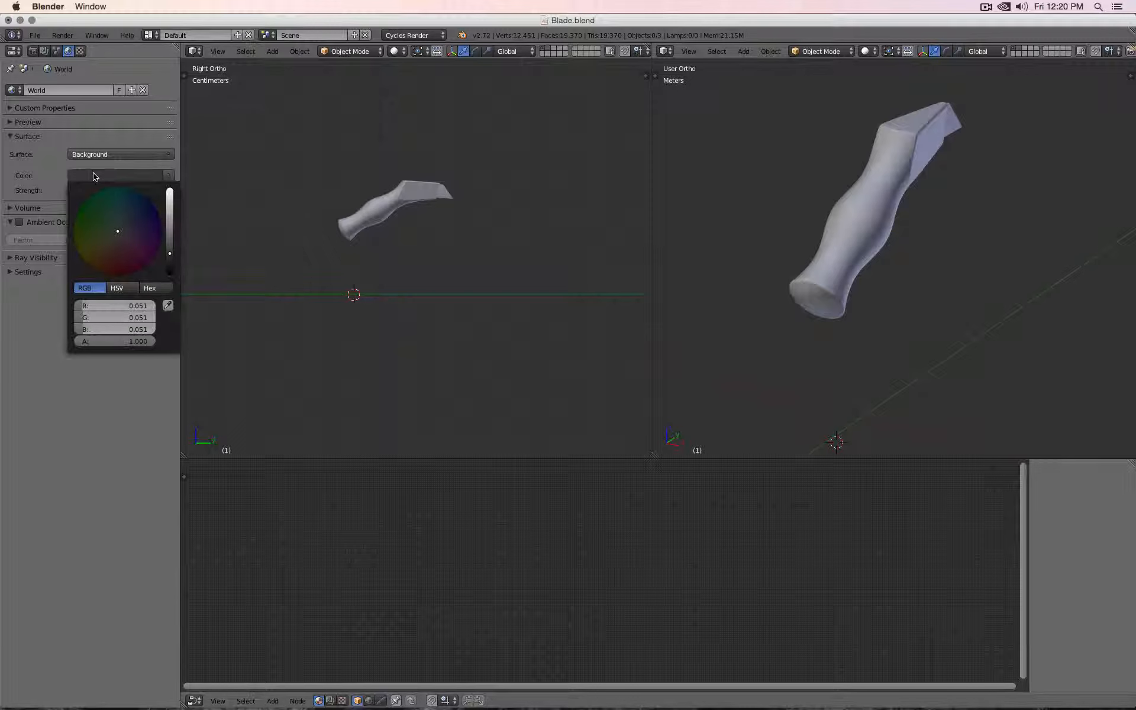
click(169, 193)
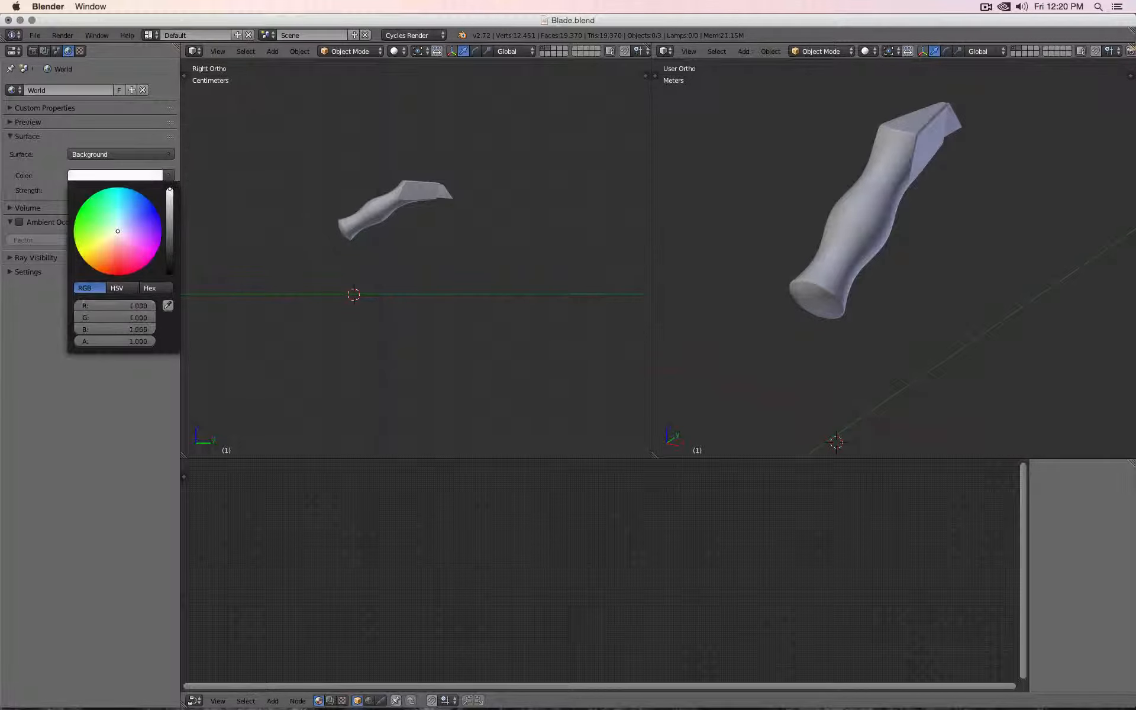
Step: Display the knife model with Rendered shading in the User Ortho viewport
click(867, 52)
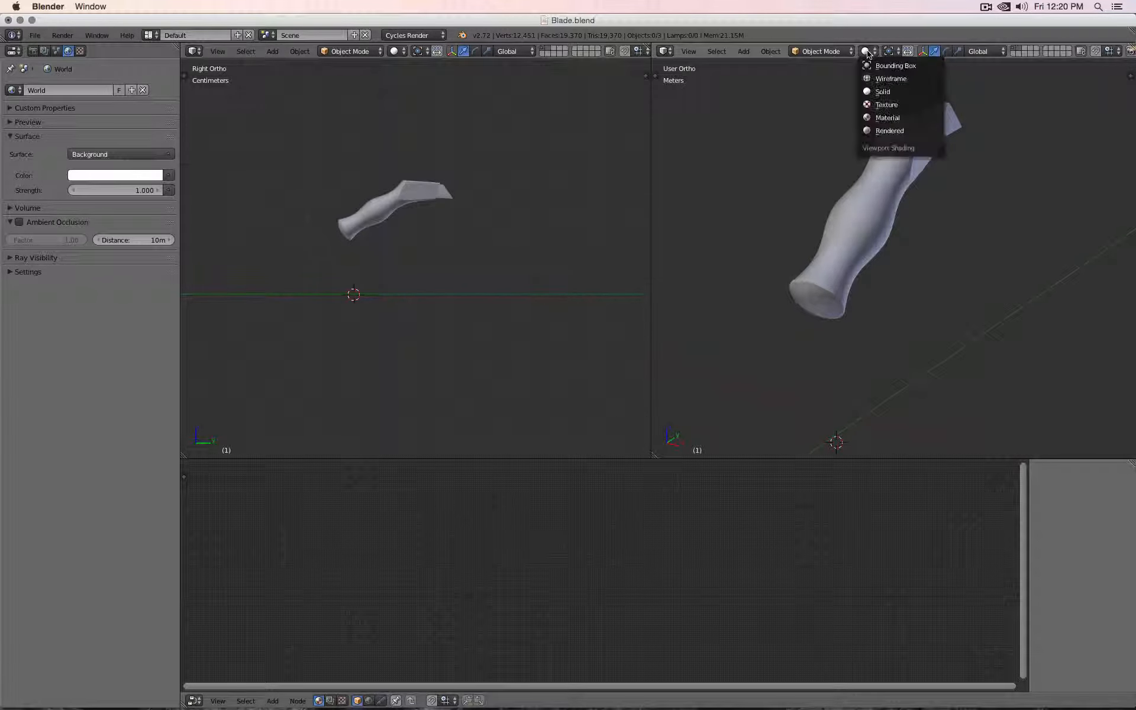
click(880, 131)
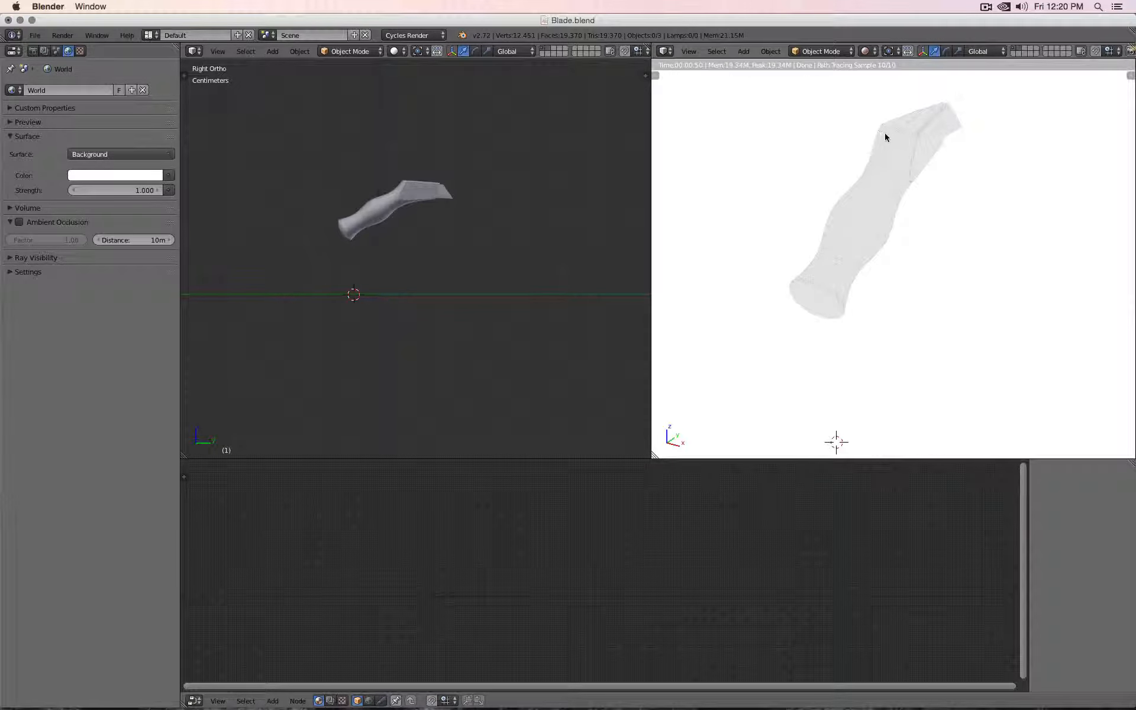
middle_drag(881, 296, 920, 287)
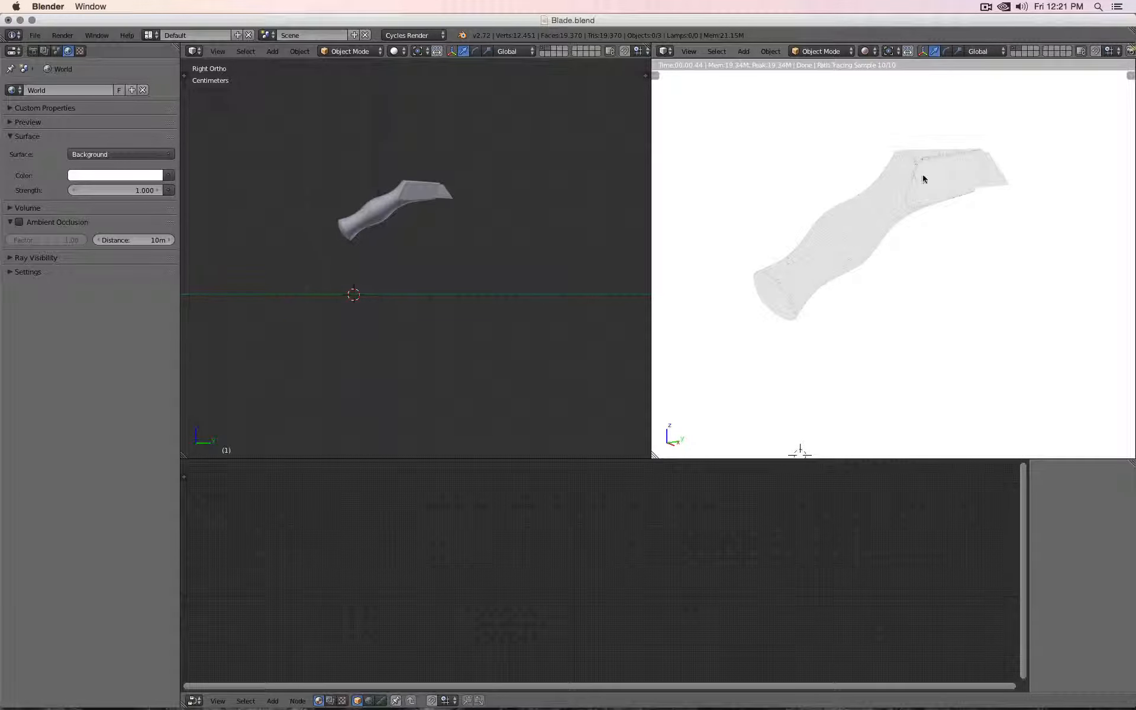
scroll(918, 194, up, 5)
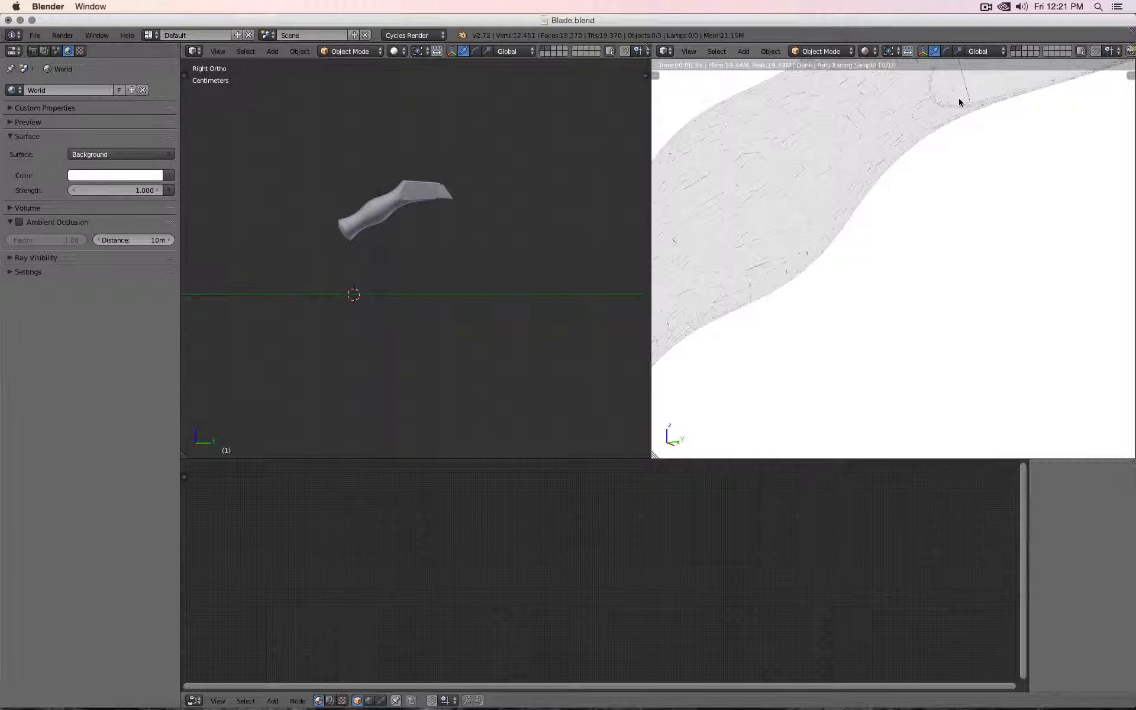
scroll(825, 165, down, 4)
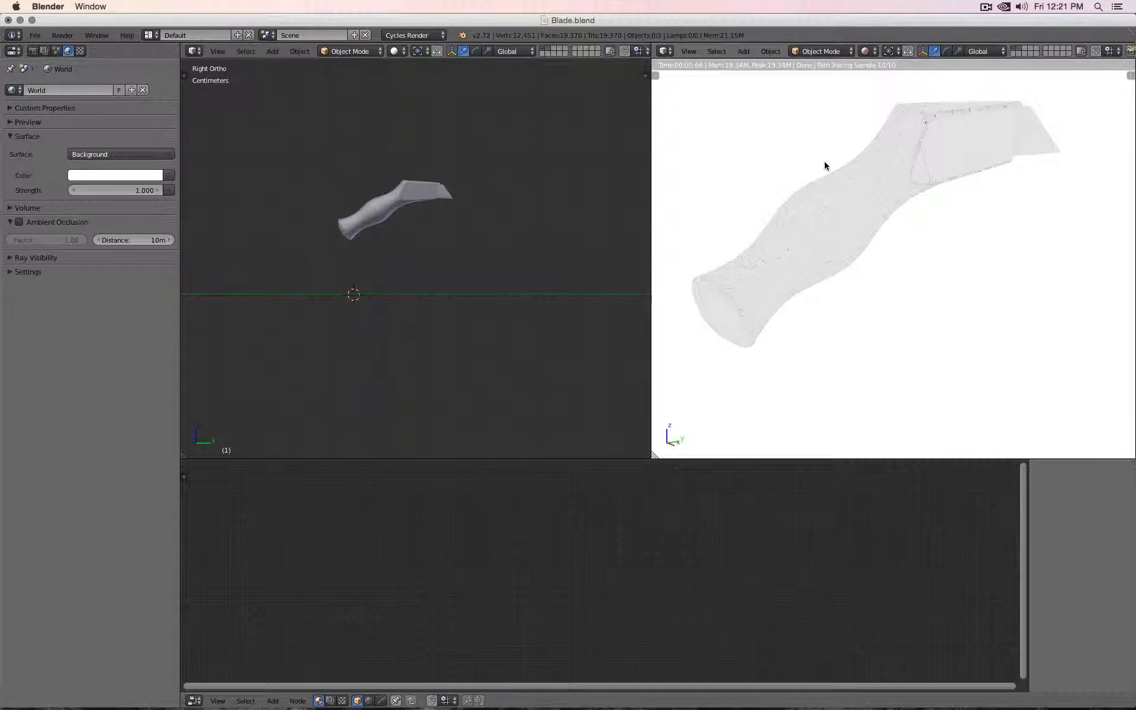
scroll(824, 165, up, 4)
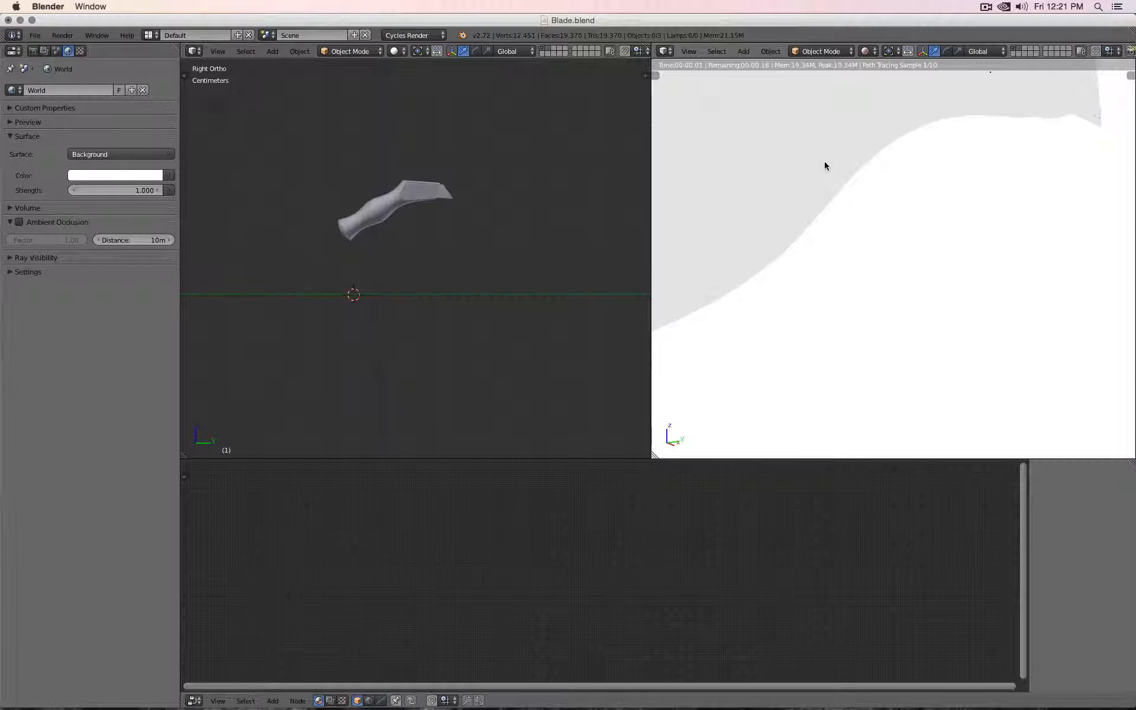
scroll(835, 191, up, 2)
scroll(836, 200, down, 5)
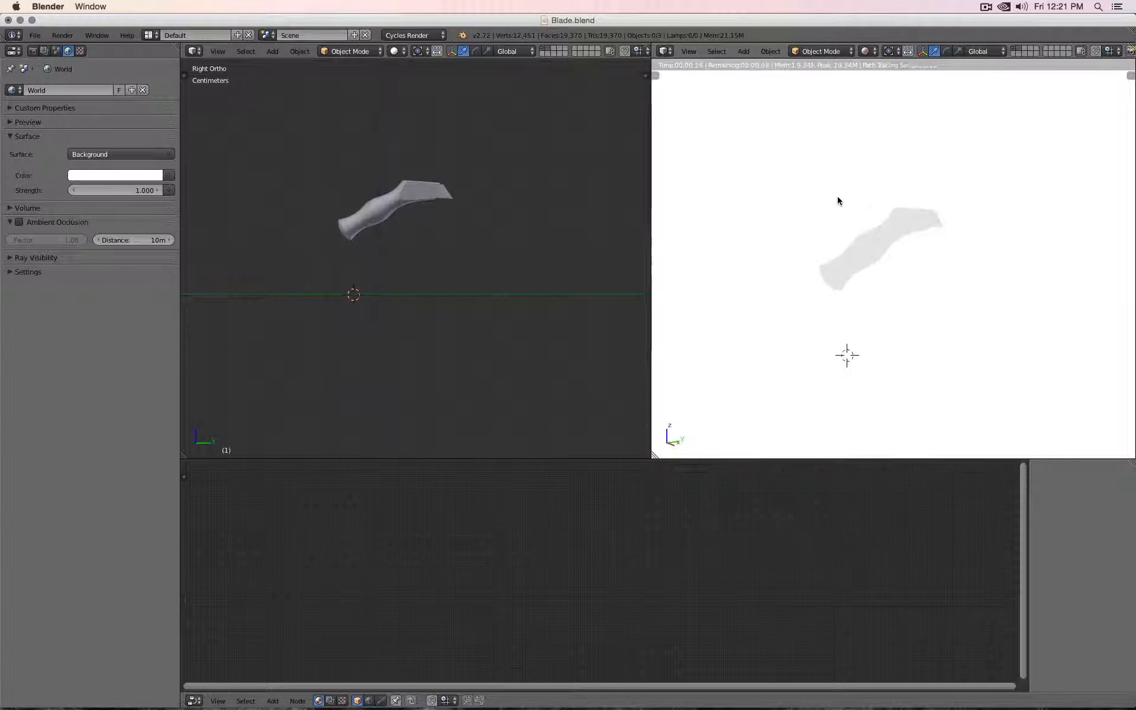
scroll(839, 203, up, 5)
middle_drag(928, 194, 908, 233)
Step: Set the lens of the rendered viewport to 55 mm
key(n)
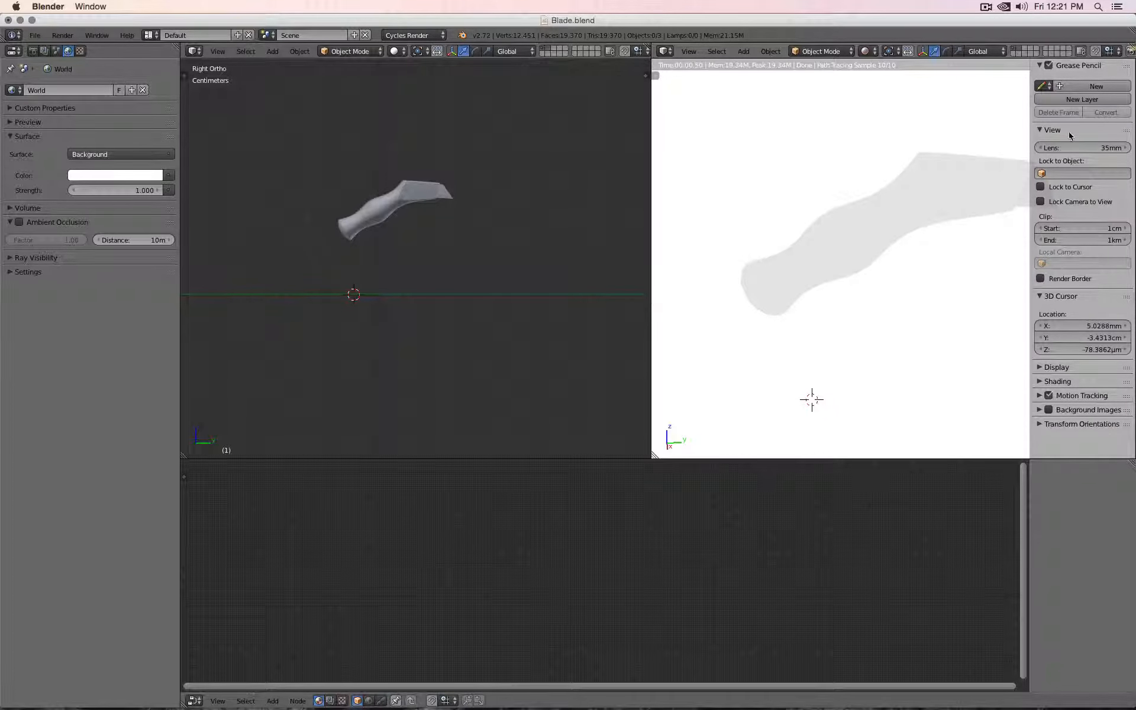
click(1065, 147)
text(55)
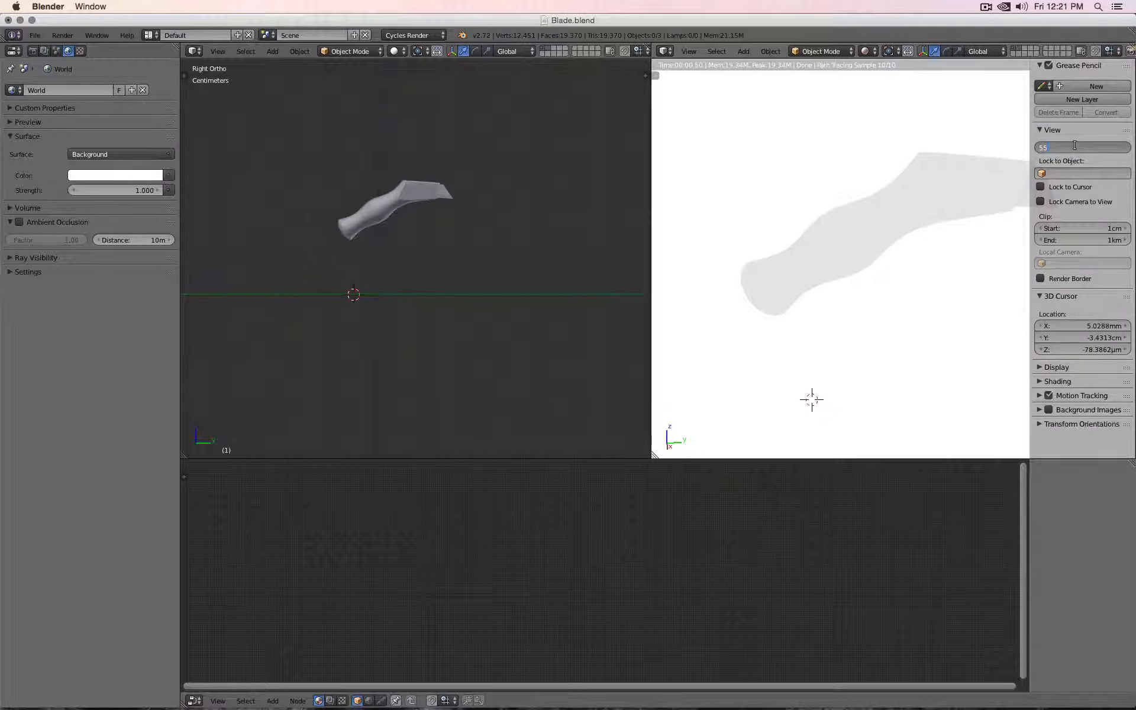
key(Return)
key(n)
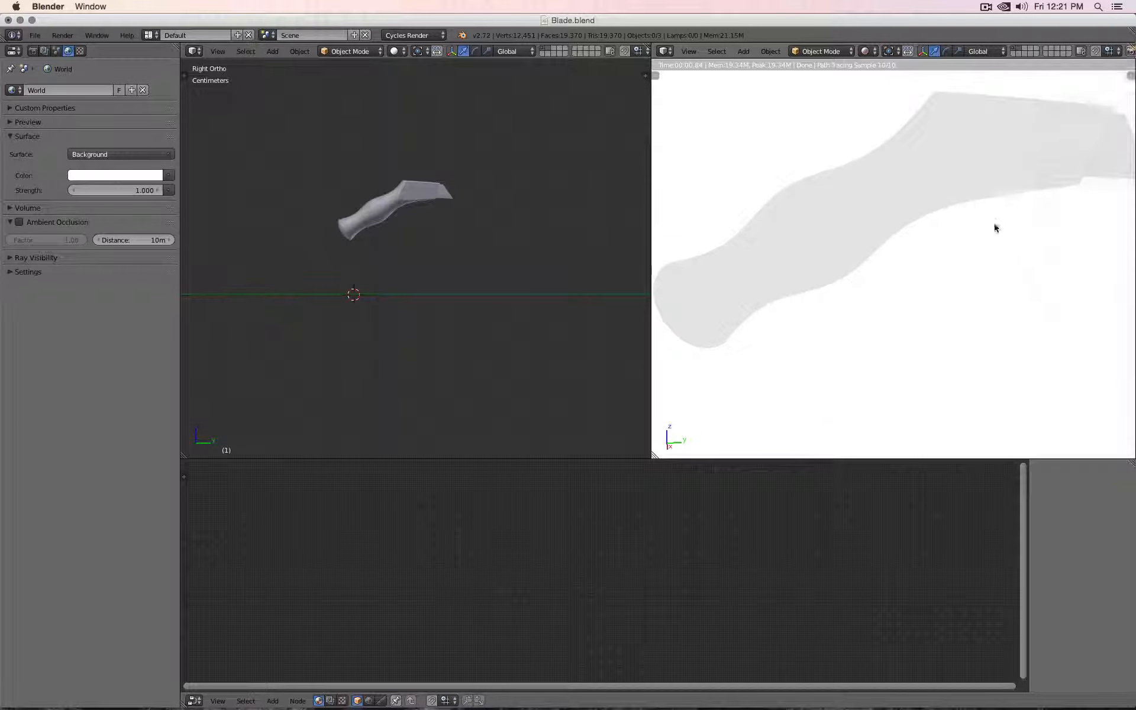
Step: Examine the rendered knife from the side and from the handle end under the white world lighting
scroll(994, 228, down, 4)
scroll(994, 228, down, 1)
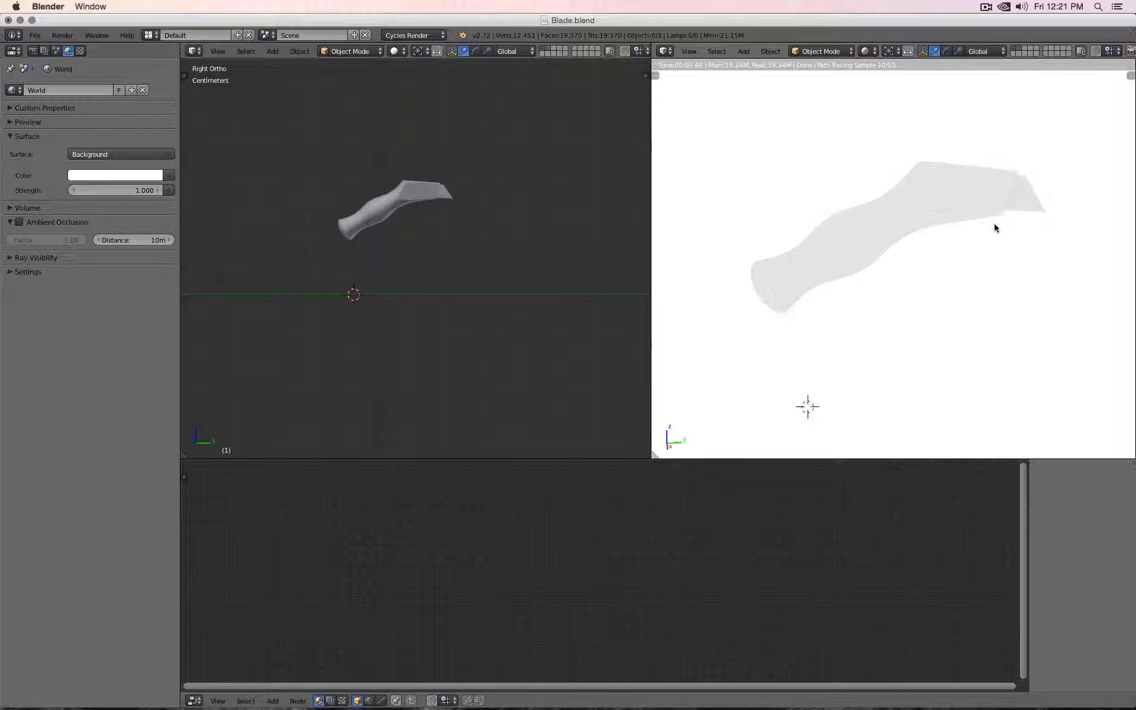
scroll(994, 227, up, 1)
scroll(1006, 235, up, 1)
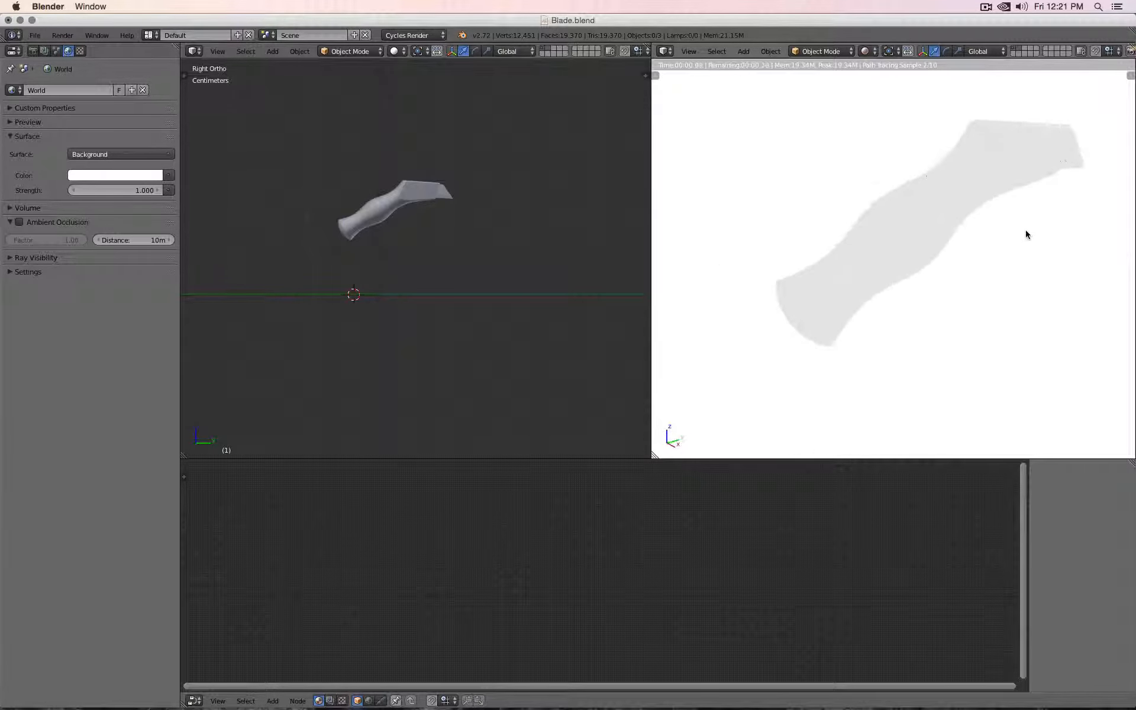
mouse_move(1026, 235)
middle_down()
mouse_move(1067, 228)
mouse_move(991, 294)
mouse_move(963, 245)
mouse_move(974, 245)
middle_up()
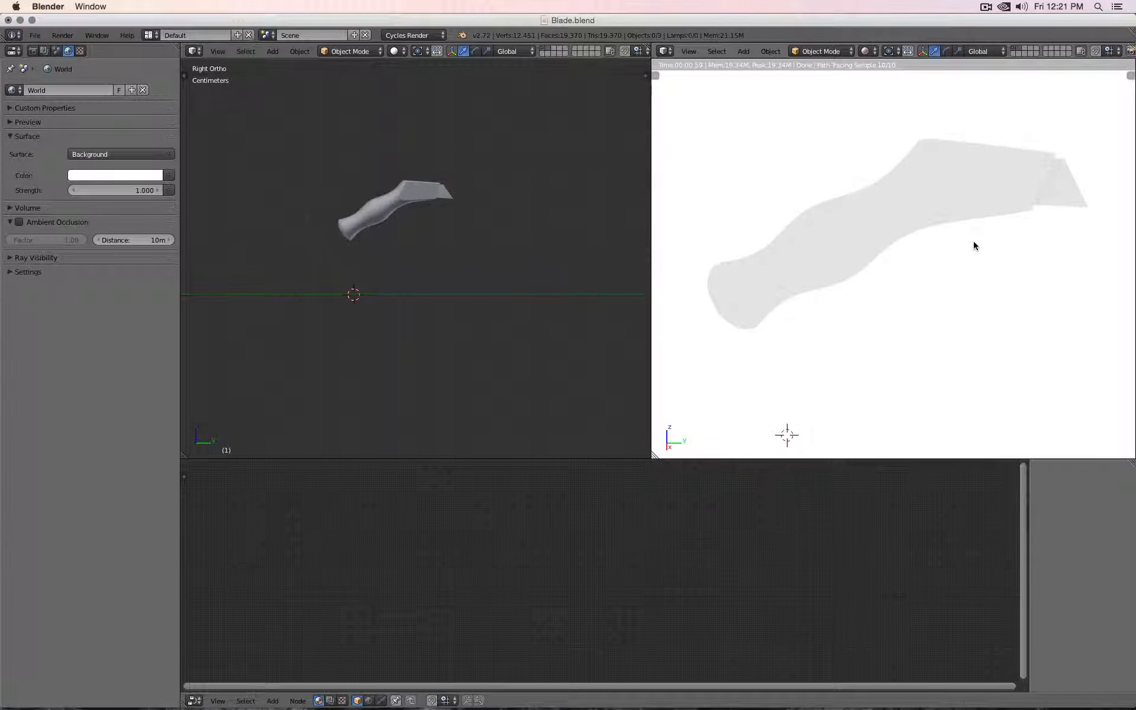
middle_drag(1040, 200, 950, 256)
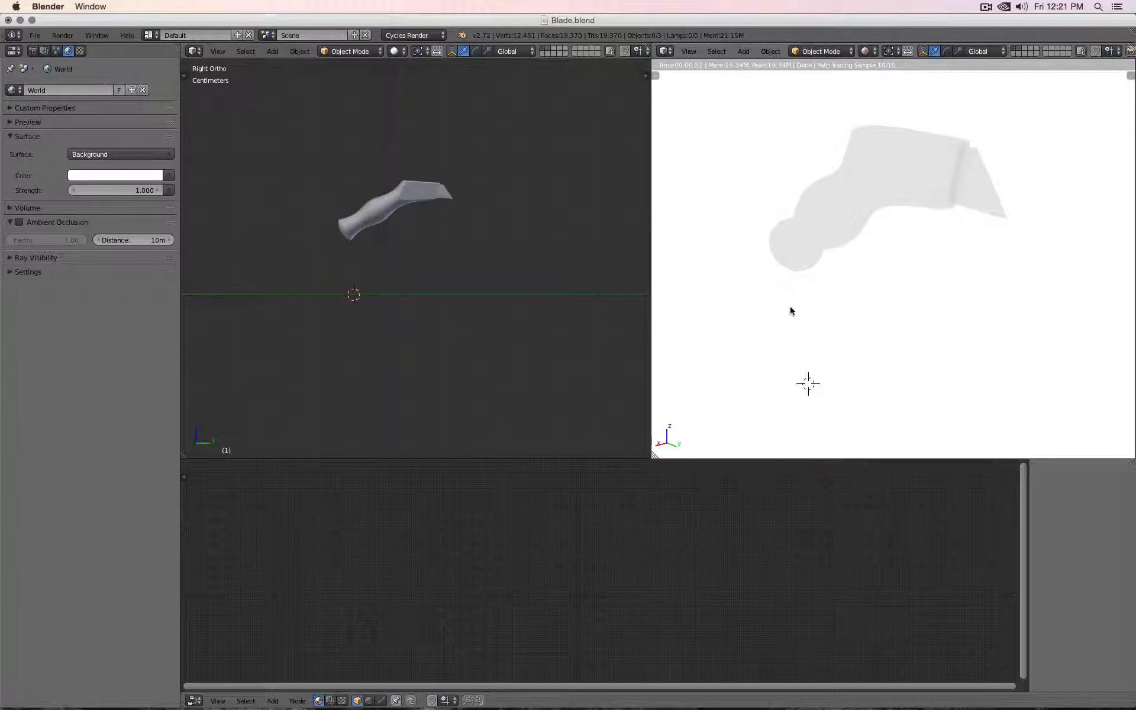
middle_drag(790, 310, 814, 310)
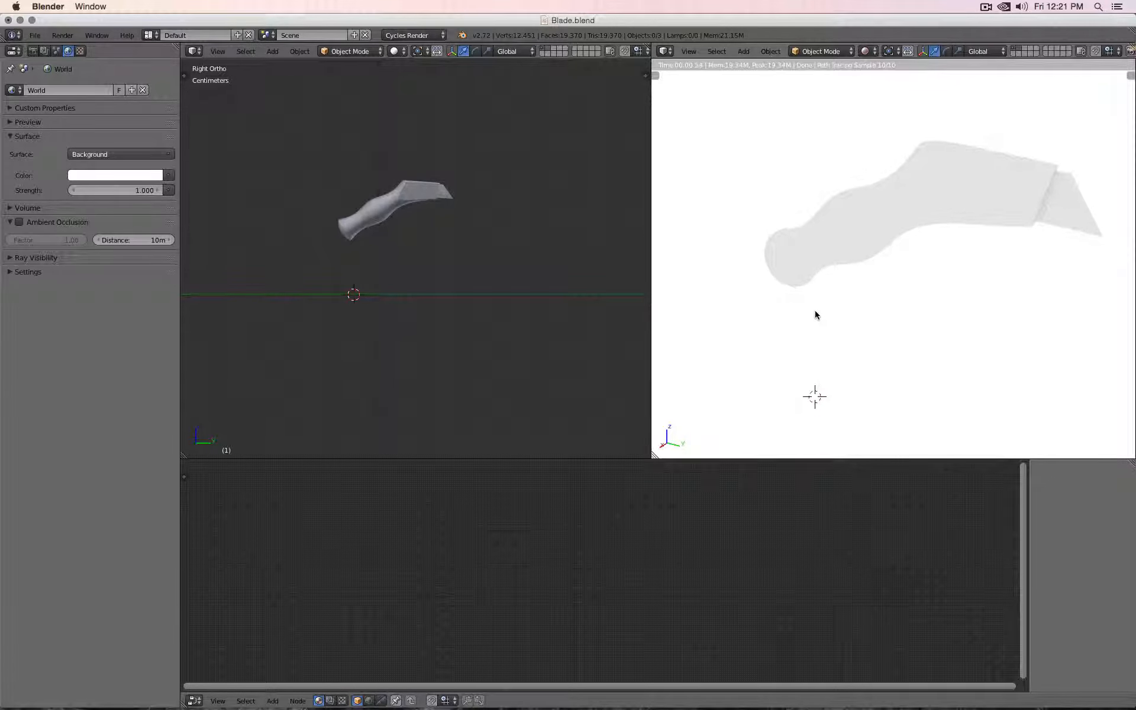
Step: Set the world background strength to 0.25
click(117, 190)
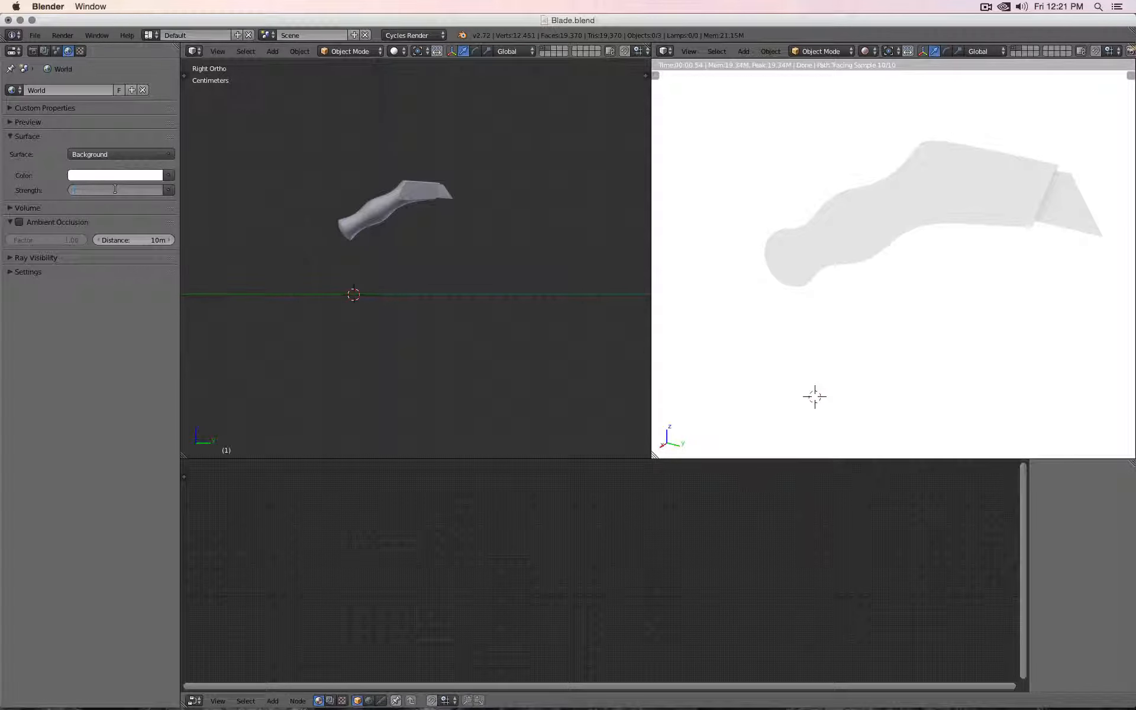
text(.25)
key(Return)
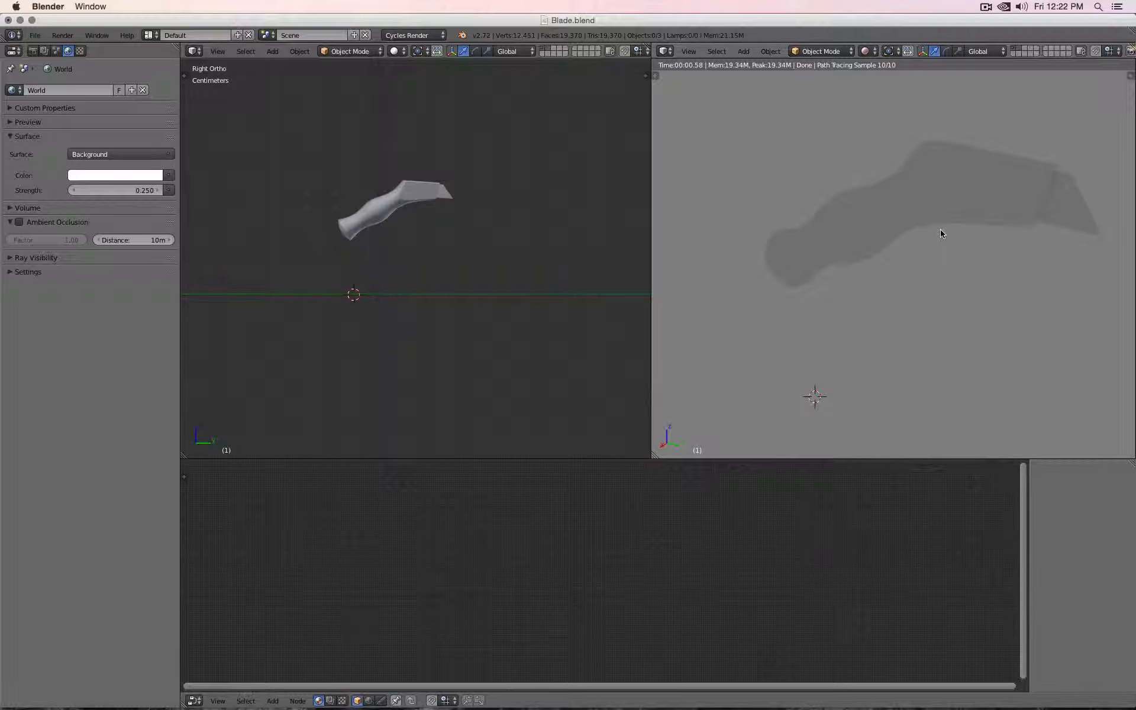
Step: Try a world background strength of 0 and restore it to 0.25
click(90, 190)
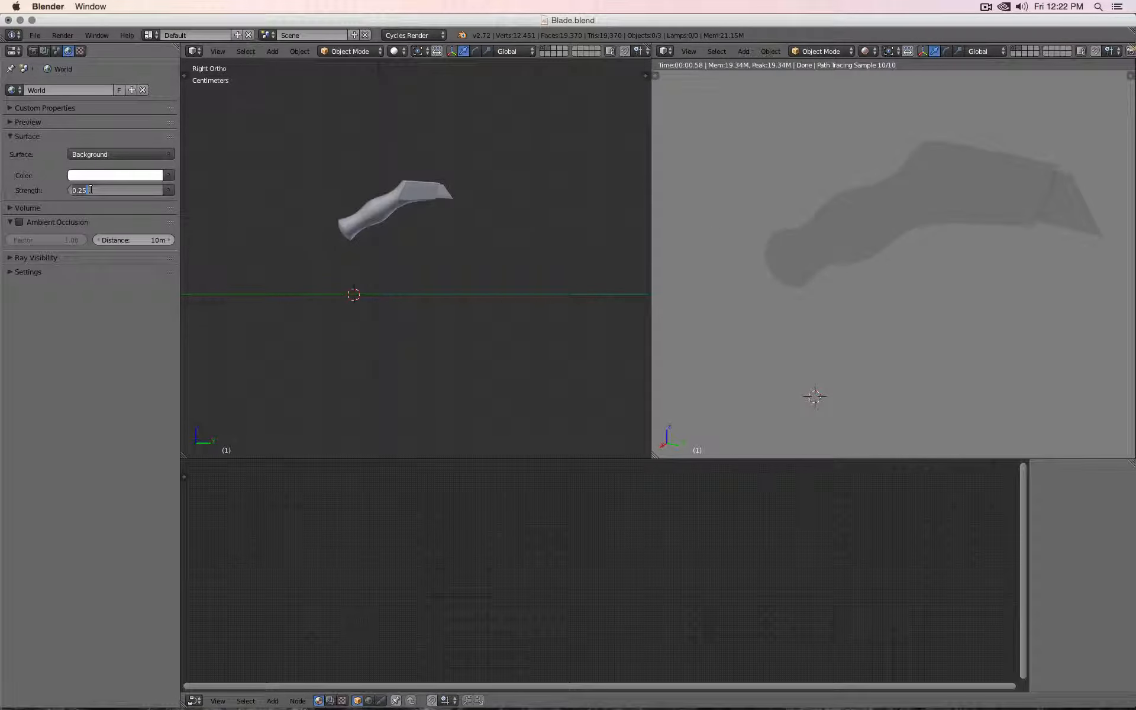
text(00)
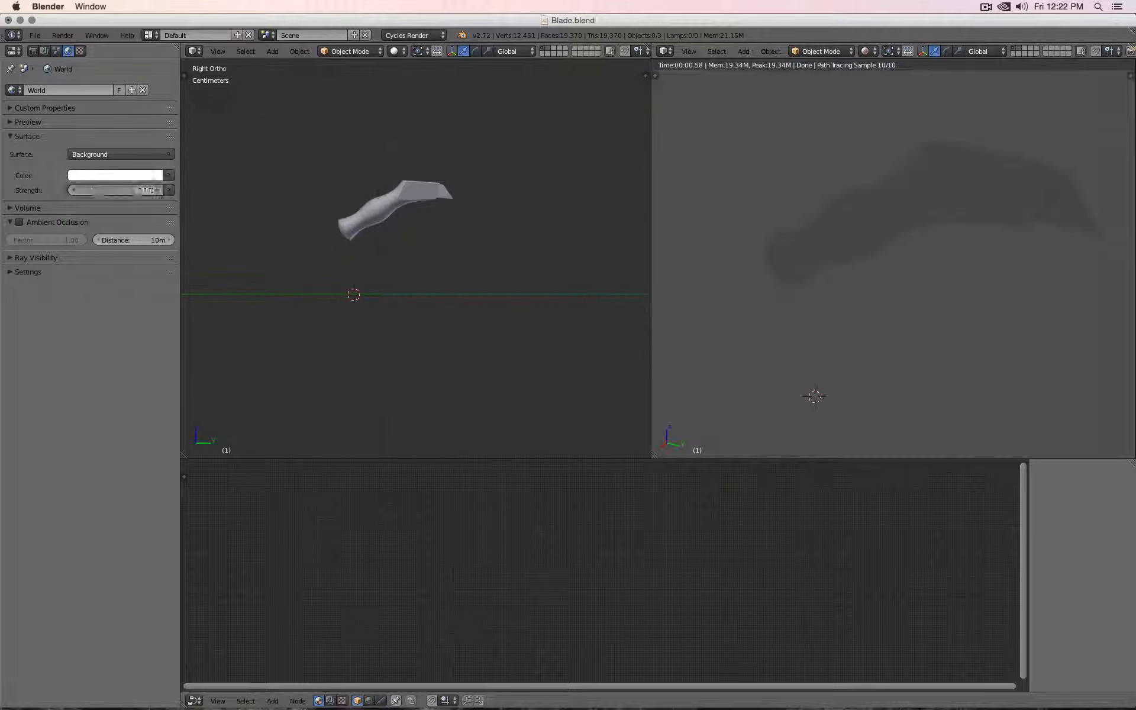
key(Return)
click(91, 190)
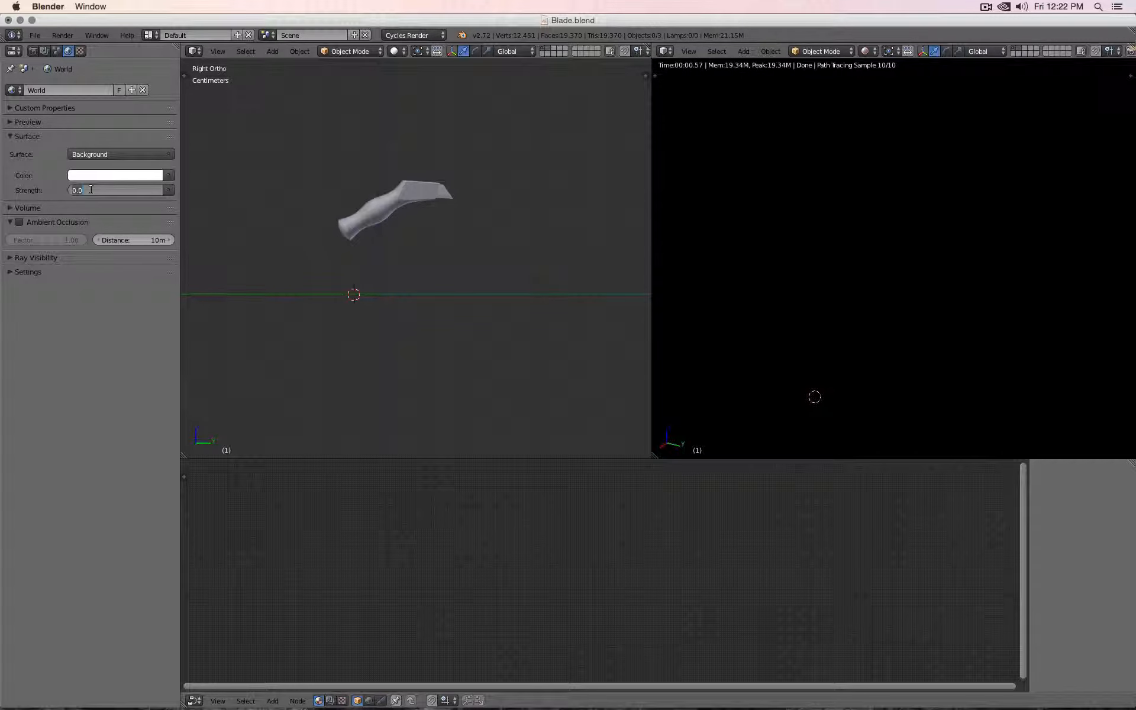
text(.25)
key(Return)
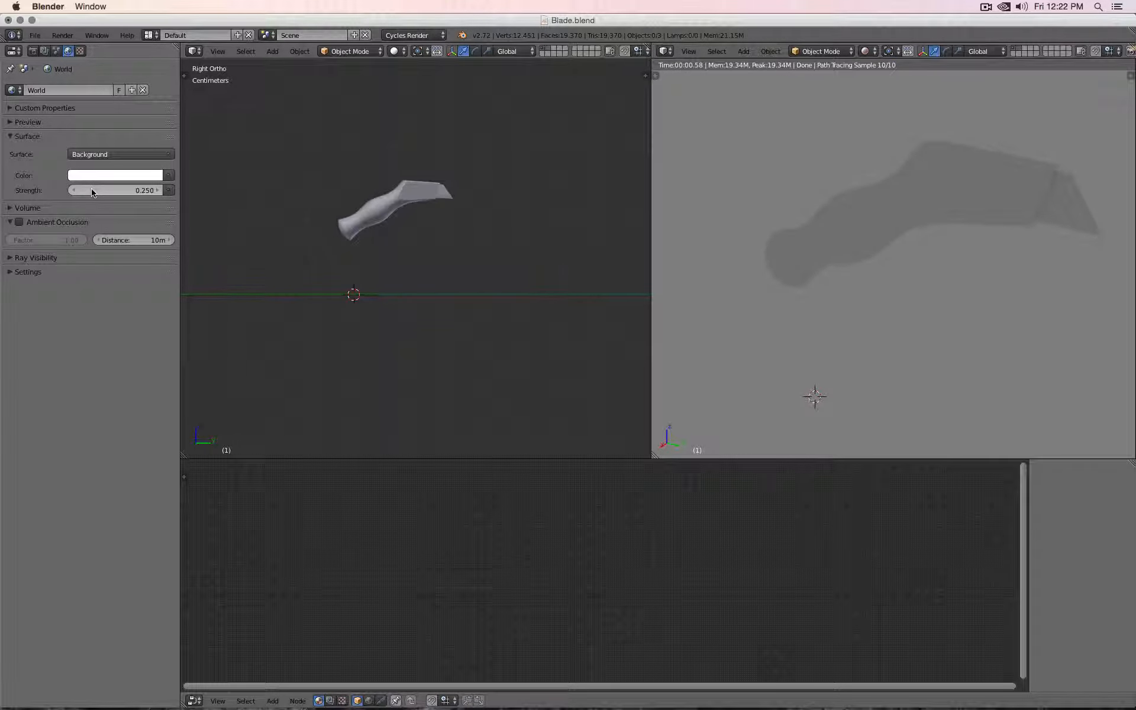
Step: Enable Multiple Importance in the world settings and expand the Ray Visibility, Volume, Preview and Custom Properties sections
click(9, 271)
click(8, 257)
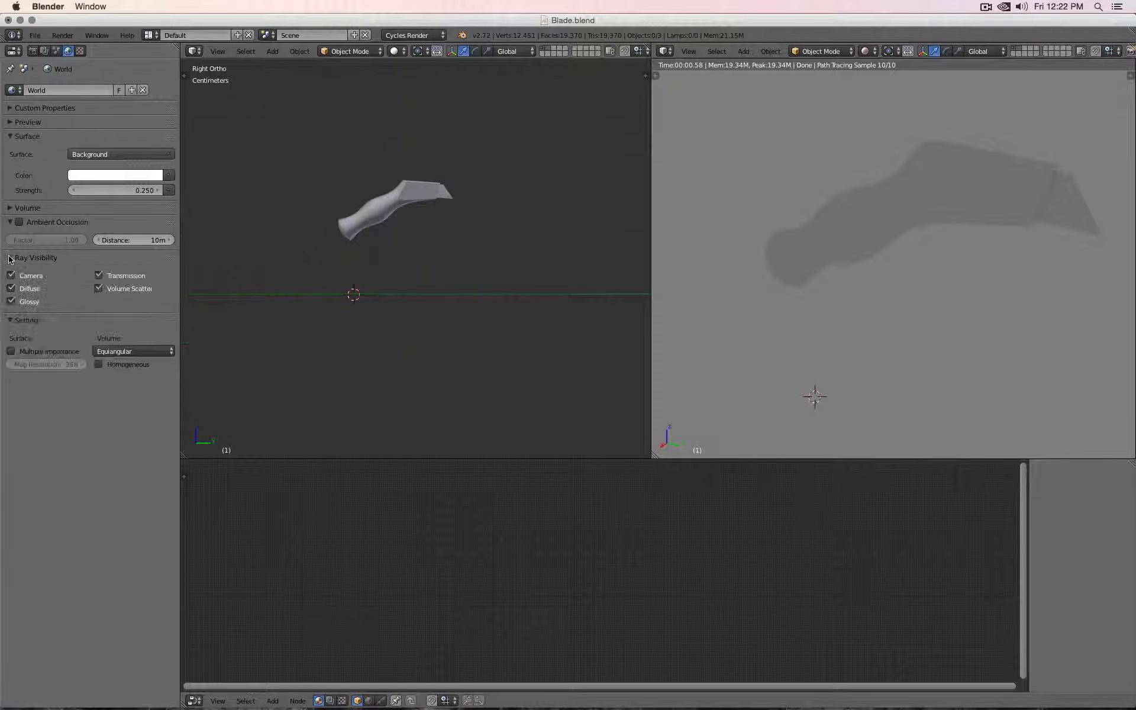
click(11, 352)
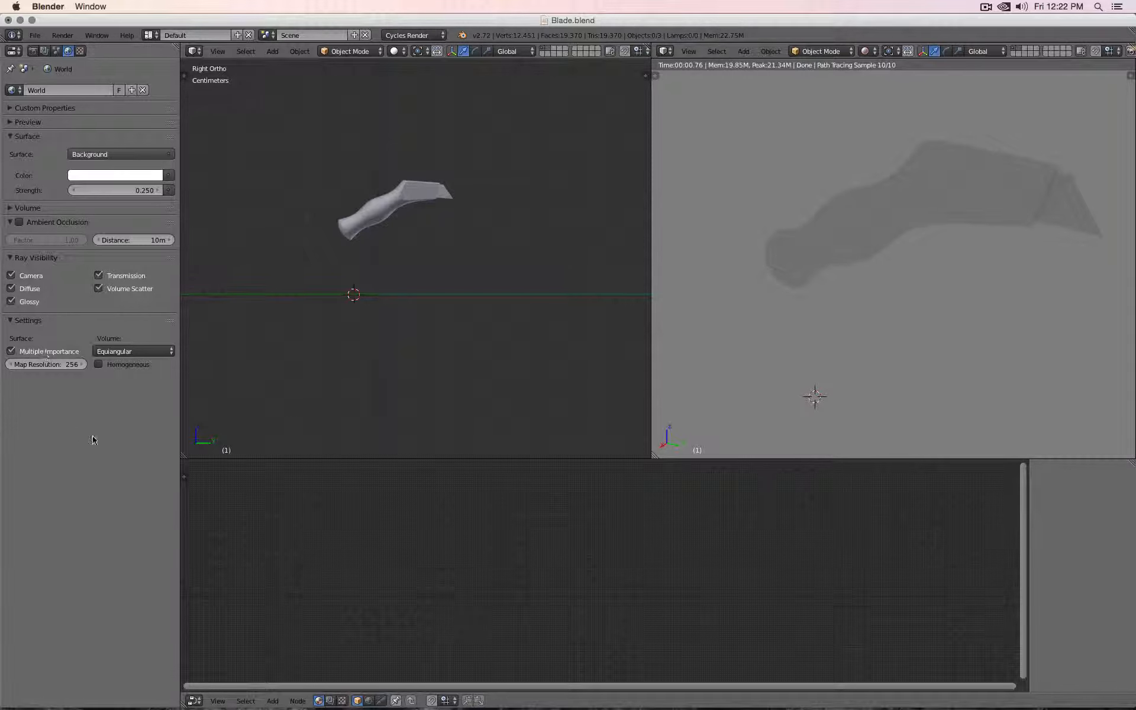
click(8, 209)
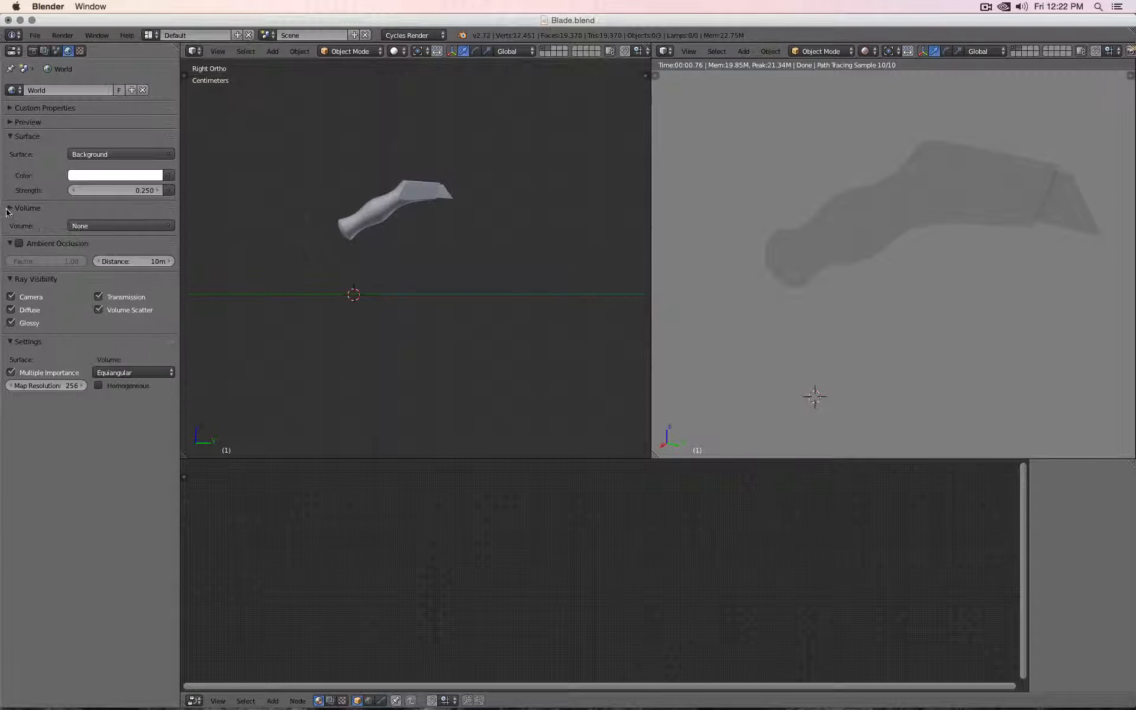
click(9, 122)
click(10, 108)
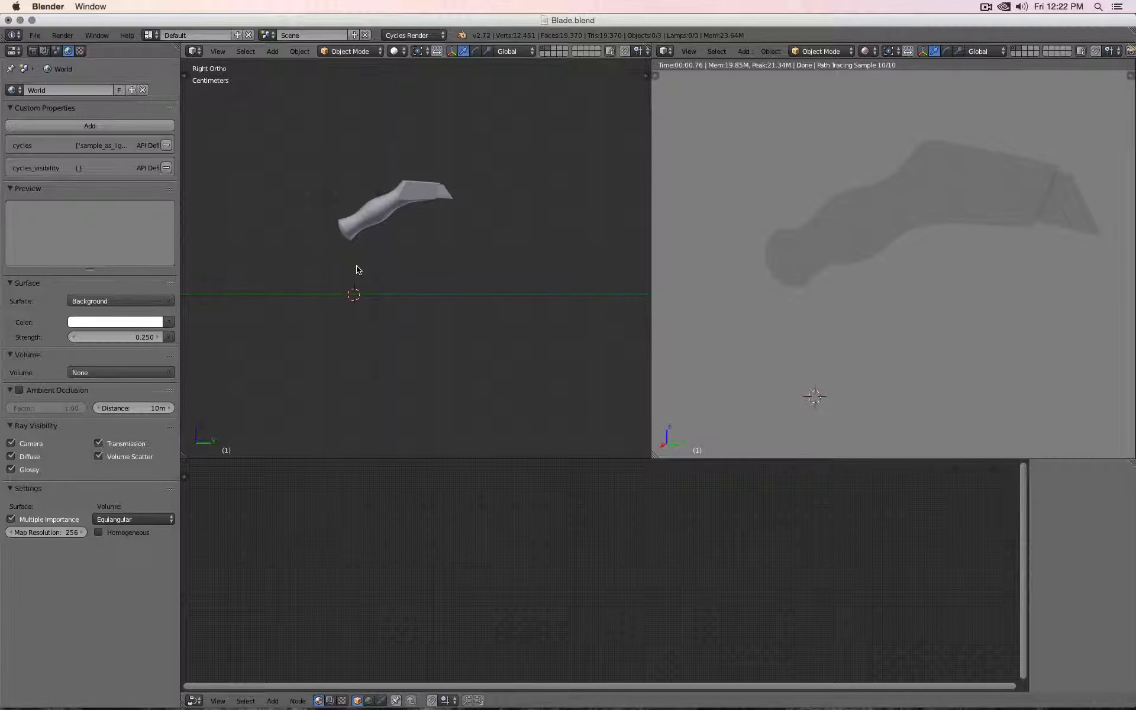
Step: Add an area lamp above the handle of the knife
key(KP_1)
key(KP_3)
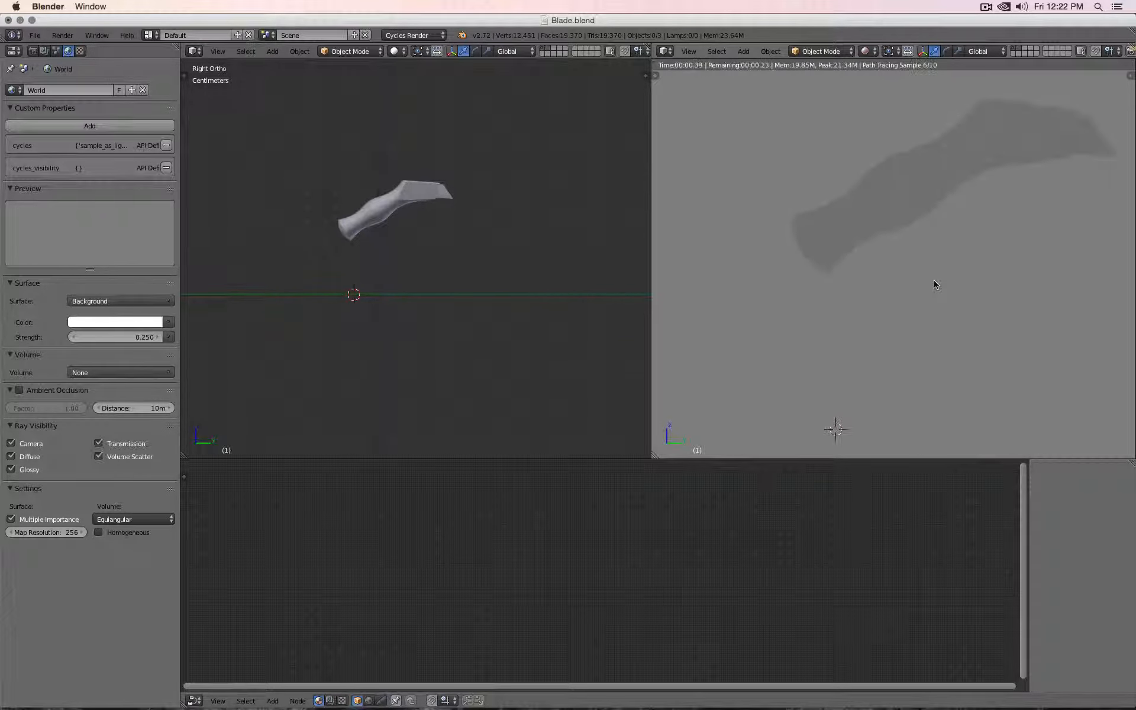
key(KP_5)
shift+middle_drag(940, 277, 899, 326)
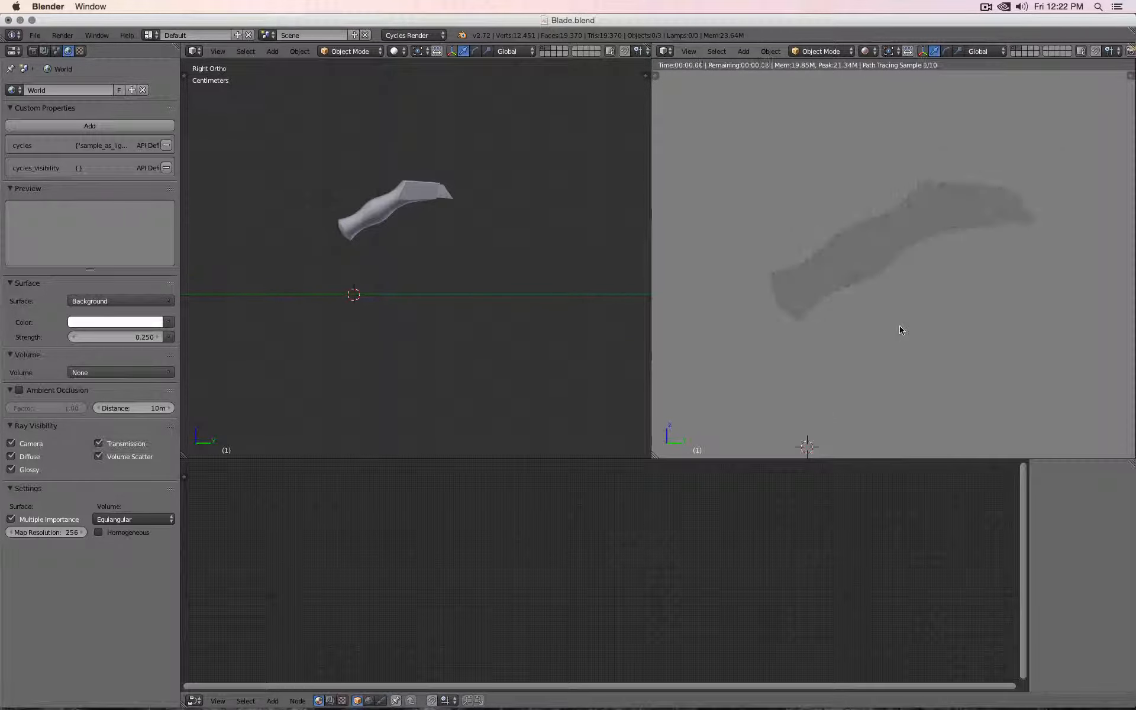
scroll(899, 326, up, 1)
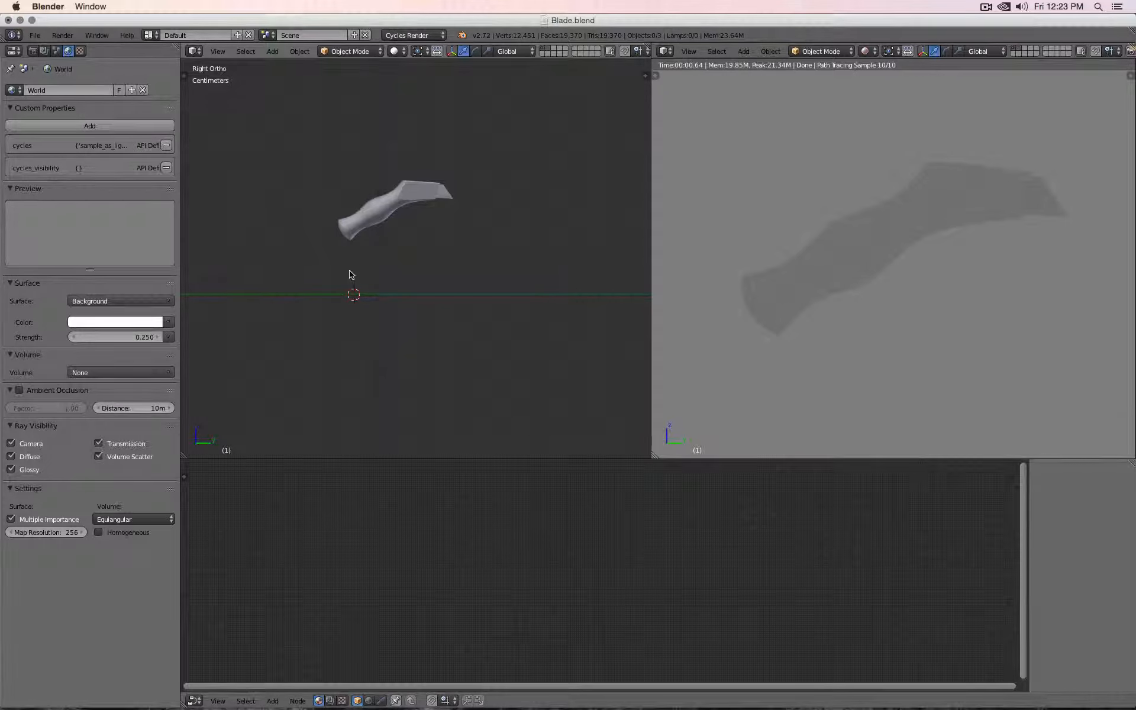
click(355, 155)
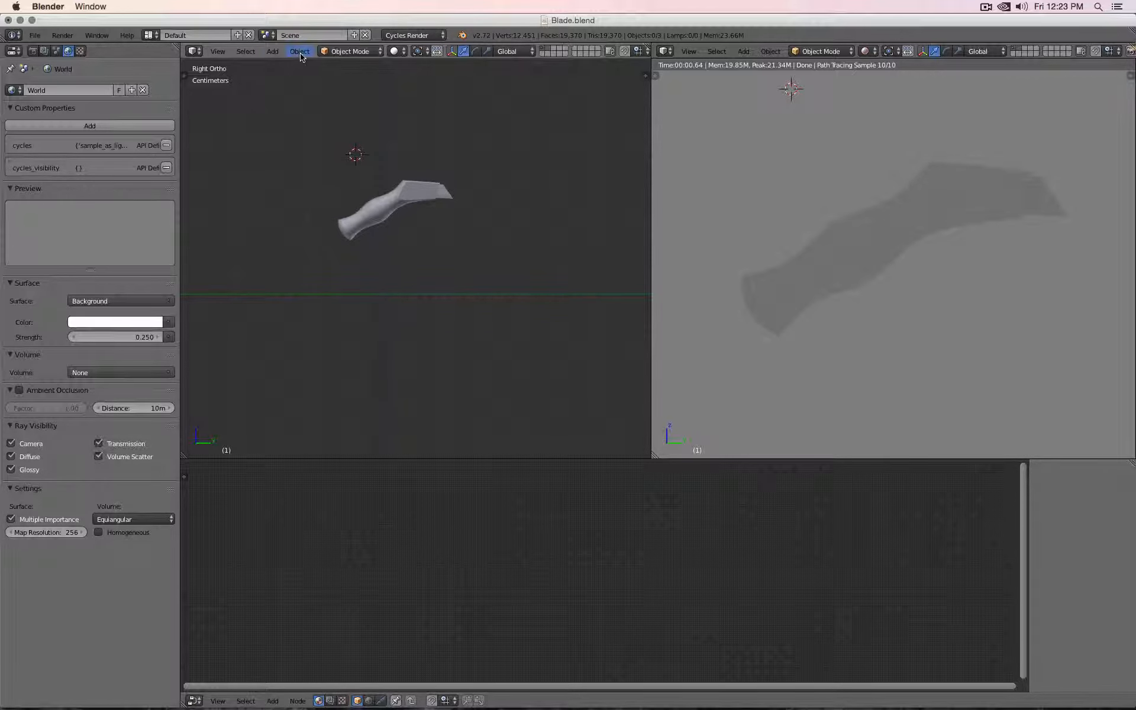
click(272, 51)
mouse_move(299, 201)
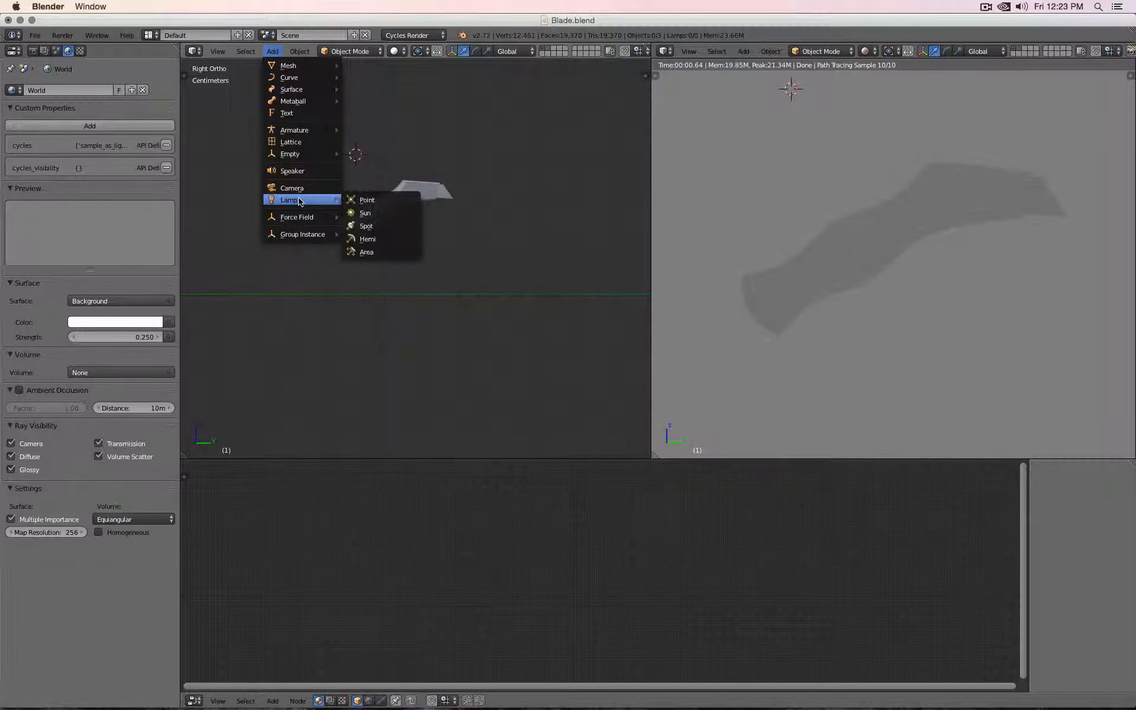
click(370, 251)
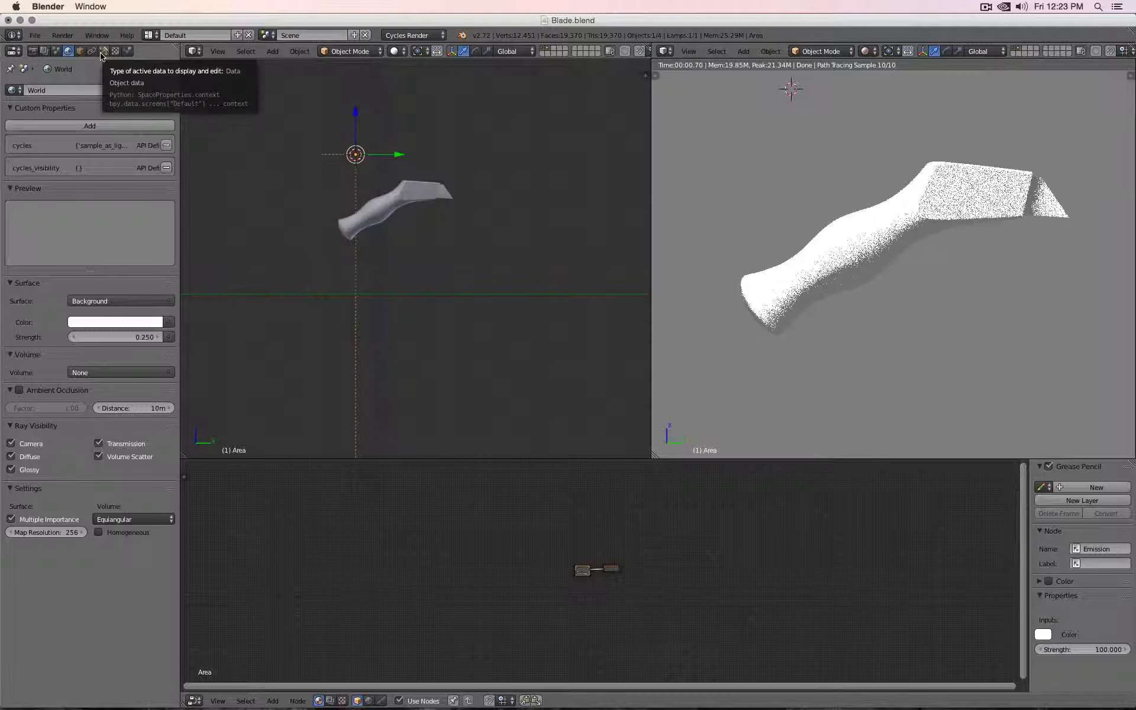
Step: Enable Multiple Importance Sample for the area lamp and expand its Preview section
right_click(379, 206)
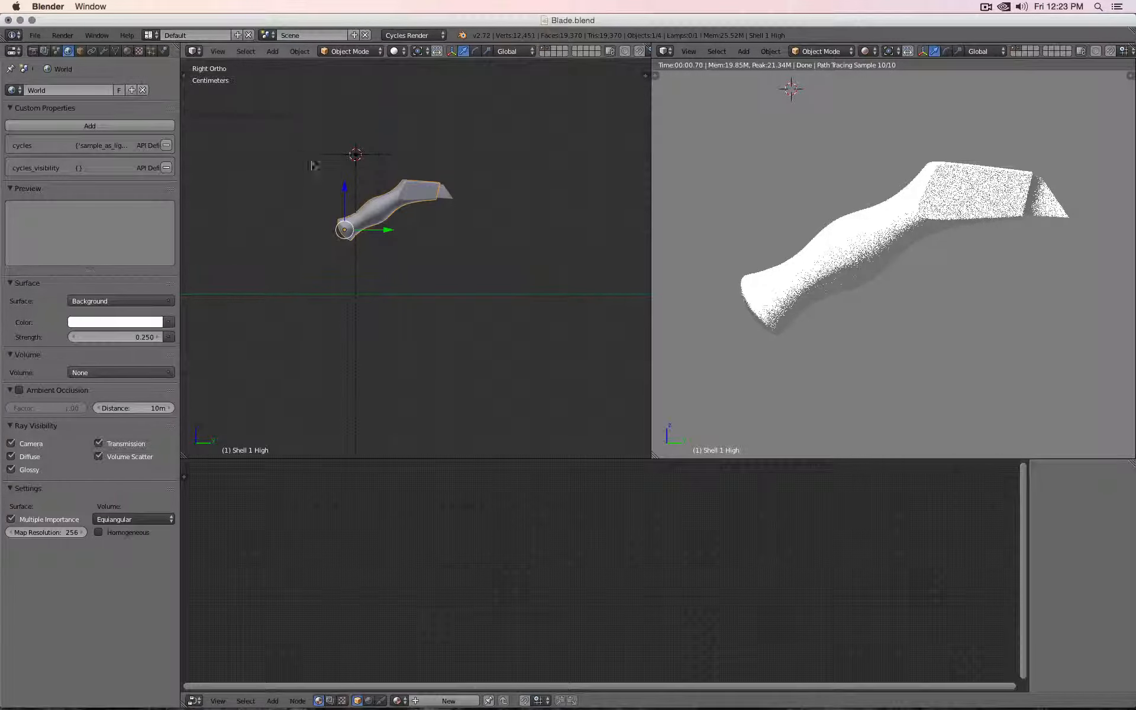
right_click(355, 154)
click(103, 51)
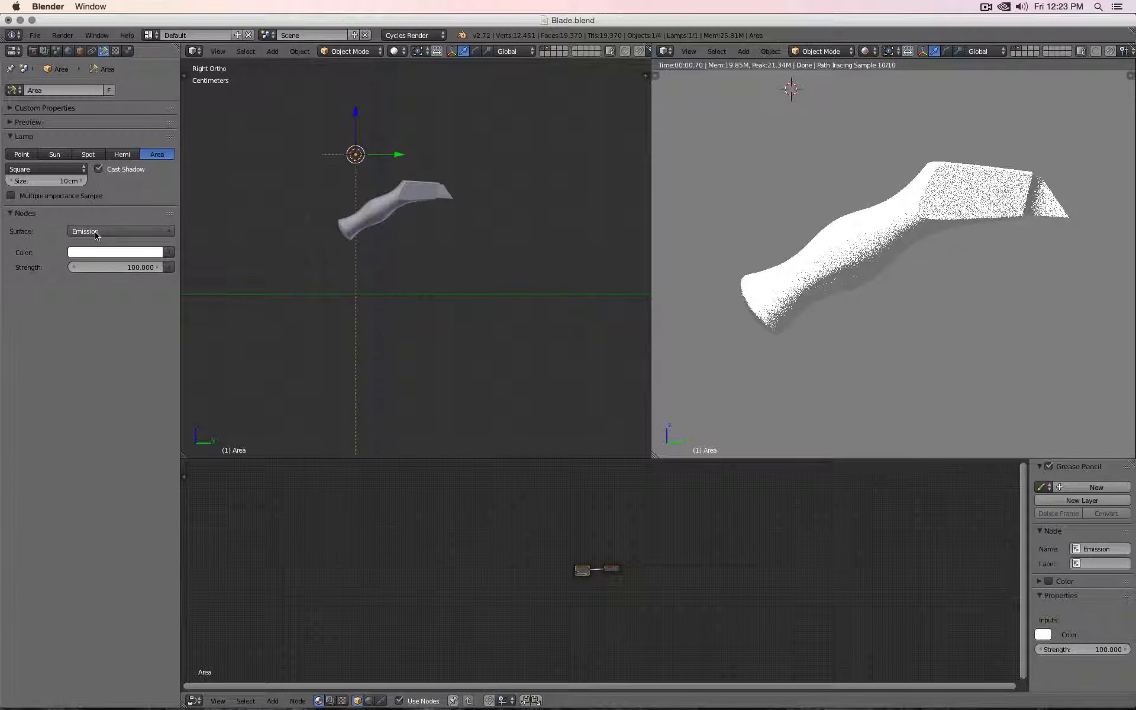
click(10, 121)
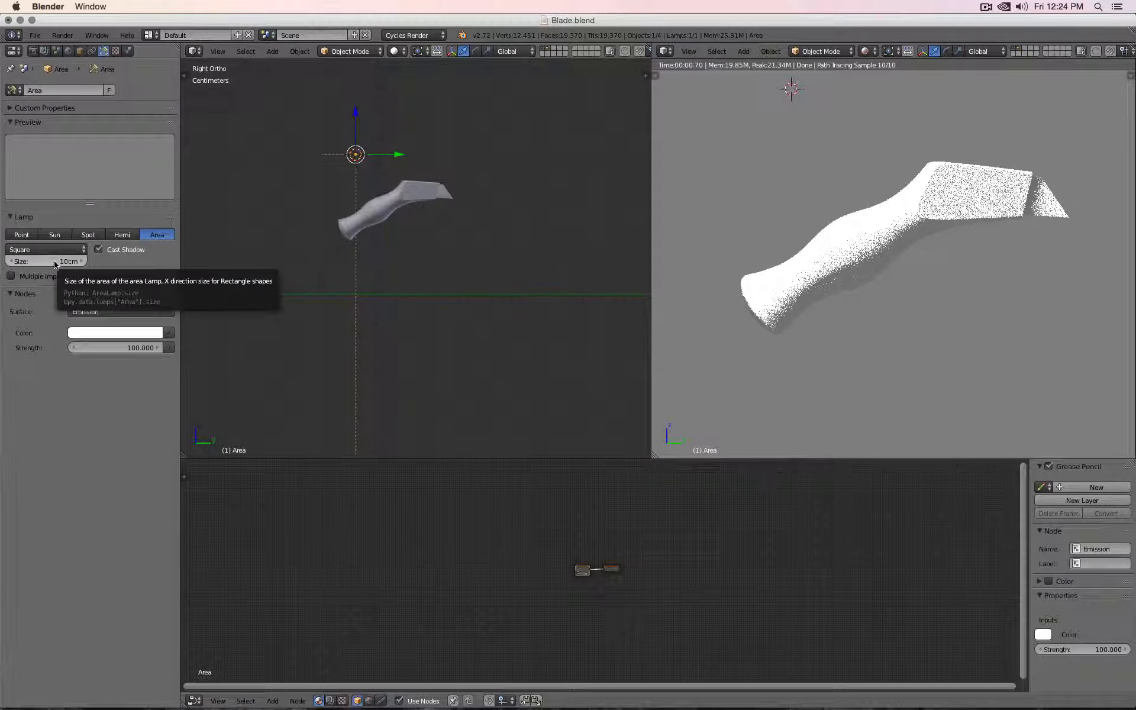
click(45, 277)
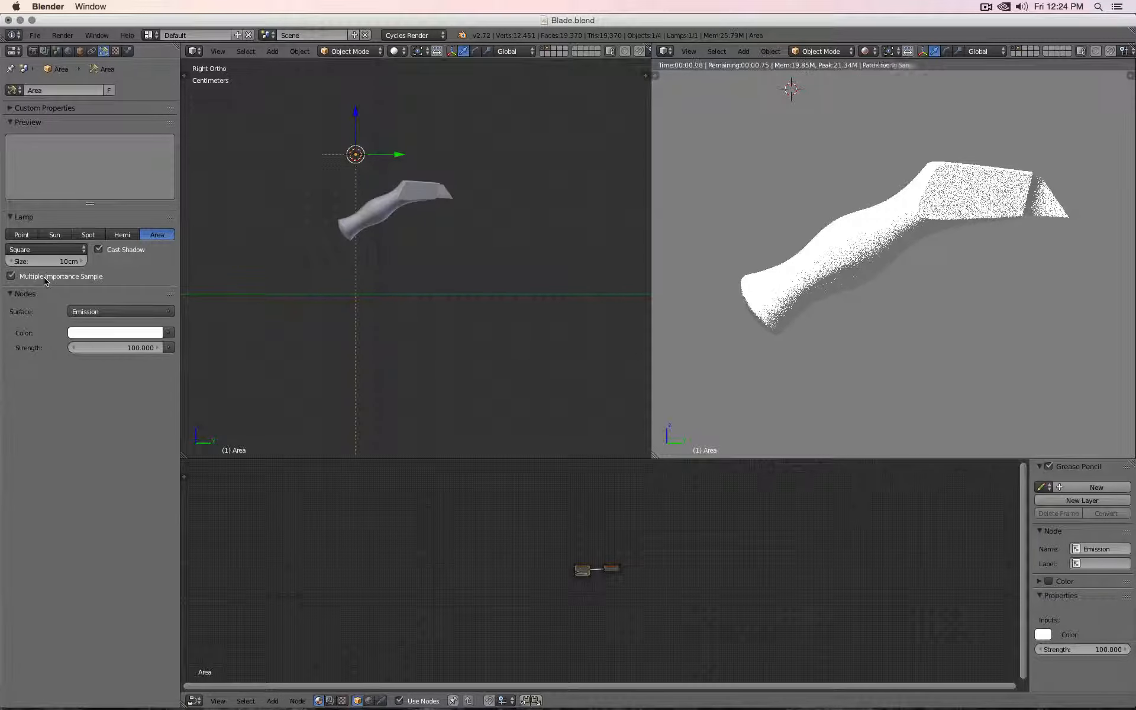
Step: Reduce the area lamp's emission strength in stages to 10, 1 and finally 0.1
click(123, 348)
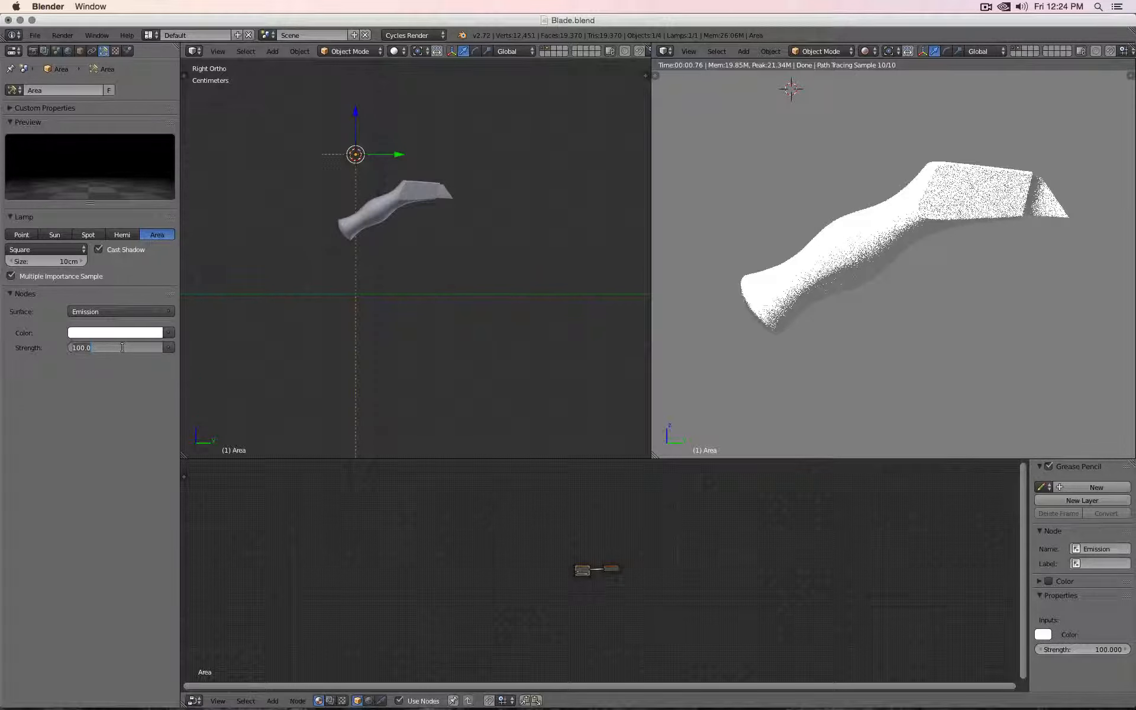
text(10)
key(Return)
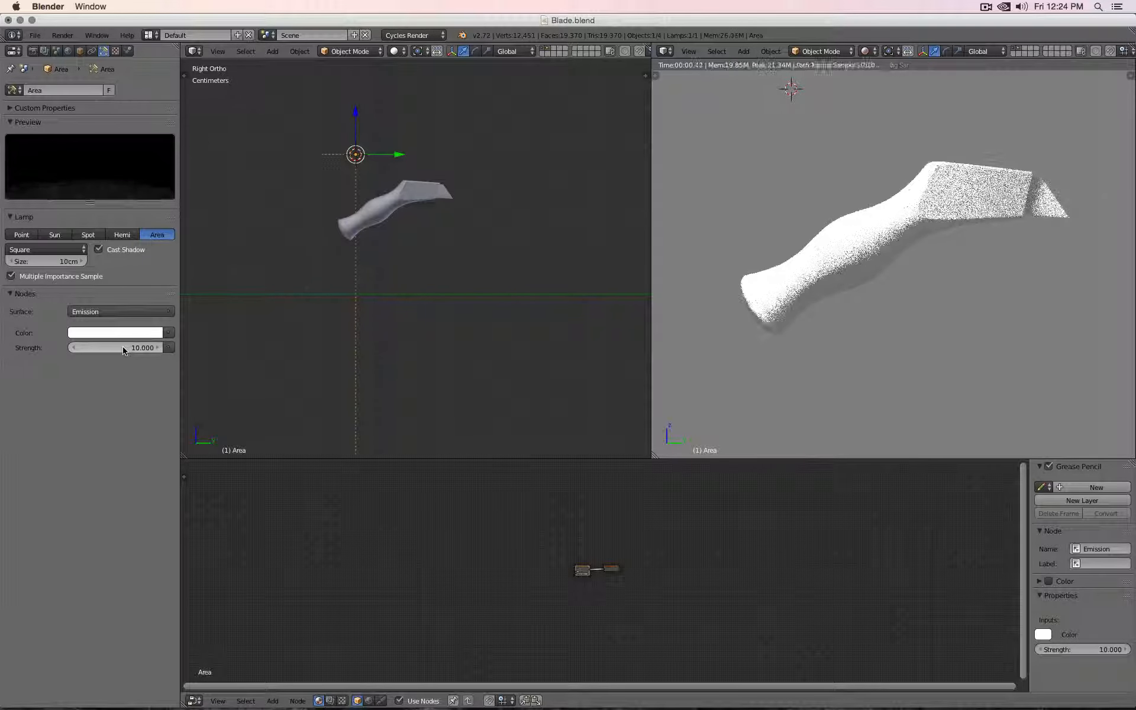
click(123, 347)
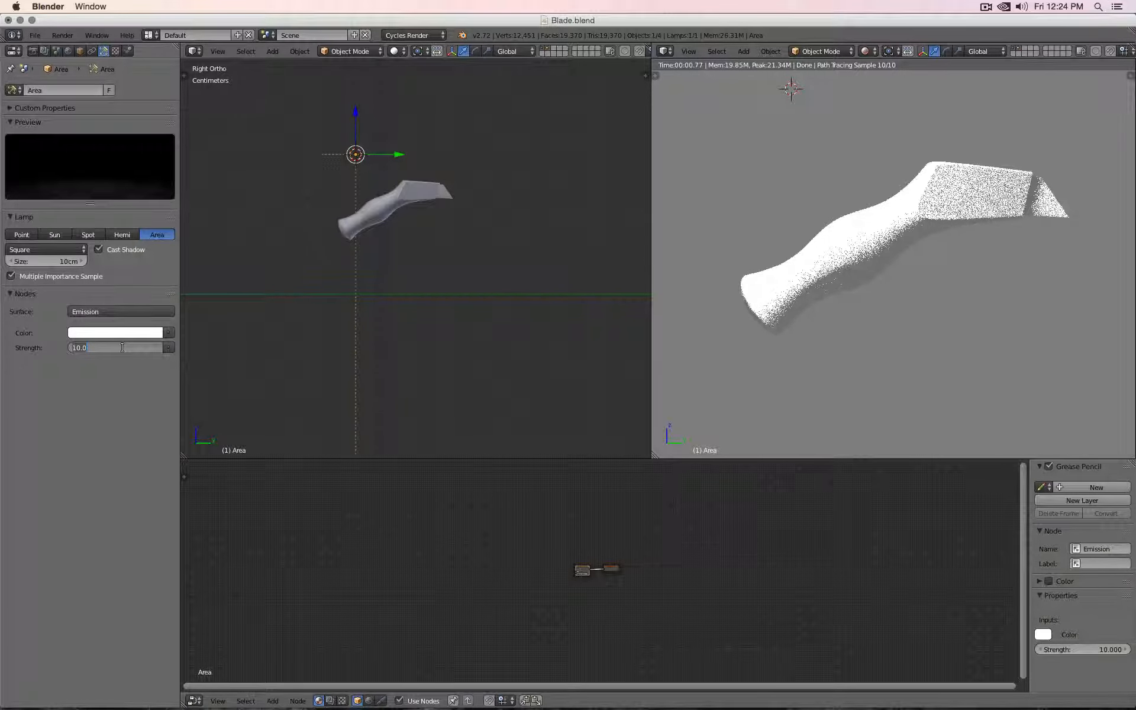
text(1)
key(Return)
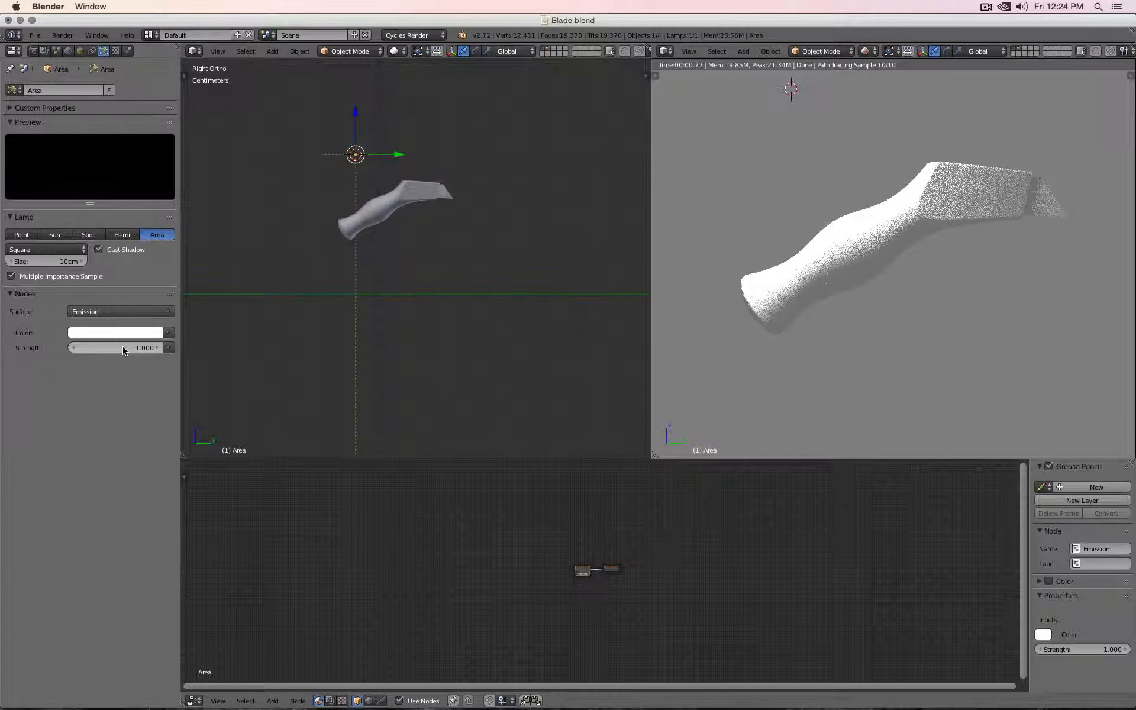
click(123, 349)
text(.1)
key(Return)
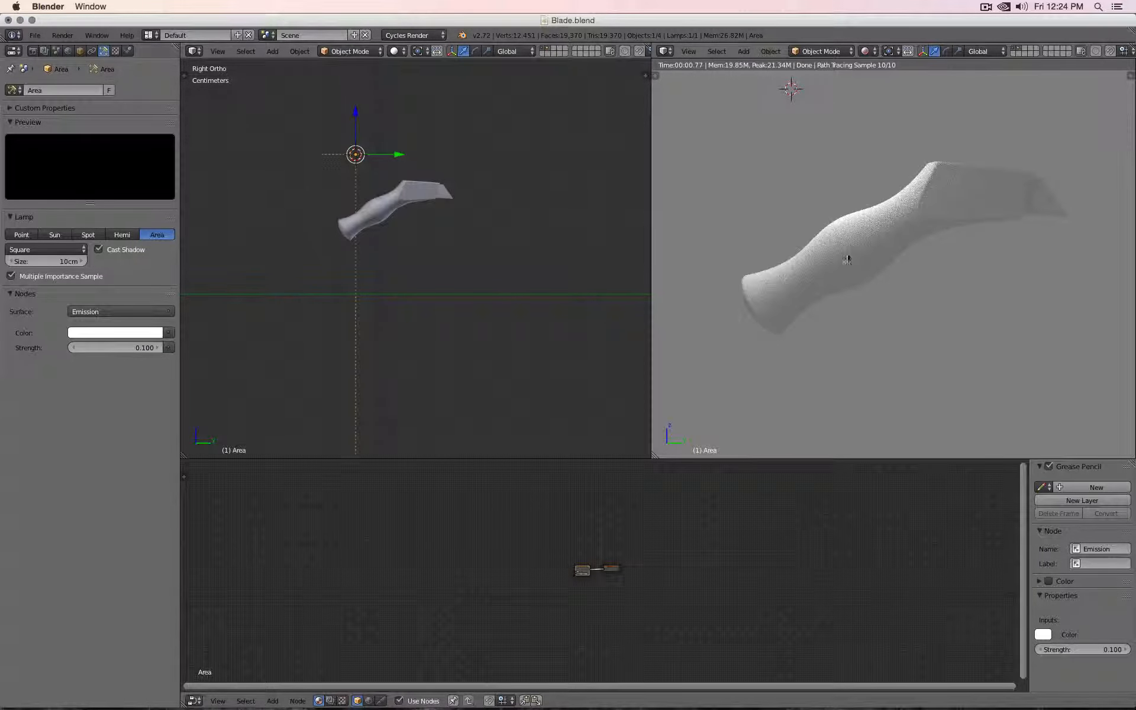
Step: Rotate the area lamp about 28° around the X axis so it tilts towards the blade
mouse_move(897, 242)
middle_down()
mouse_move(945, 261)
mouse_move(956, 282)
mouse_move(915, 279)
middle_up()
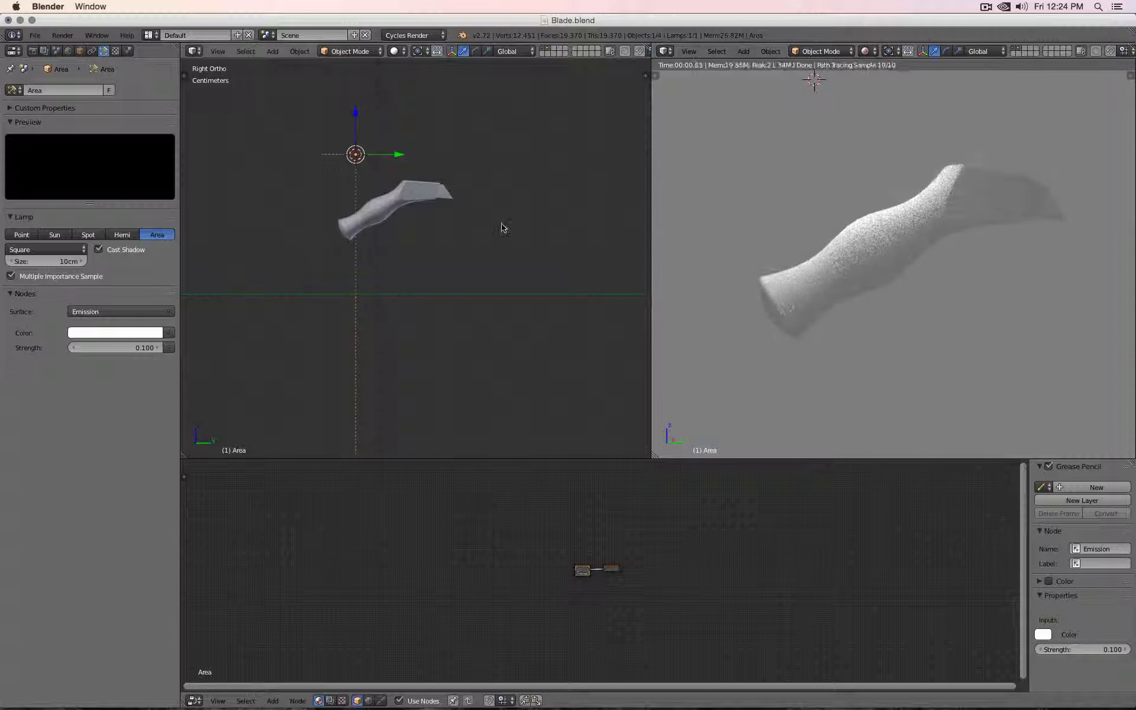
key(r)
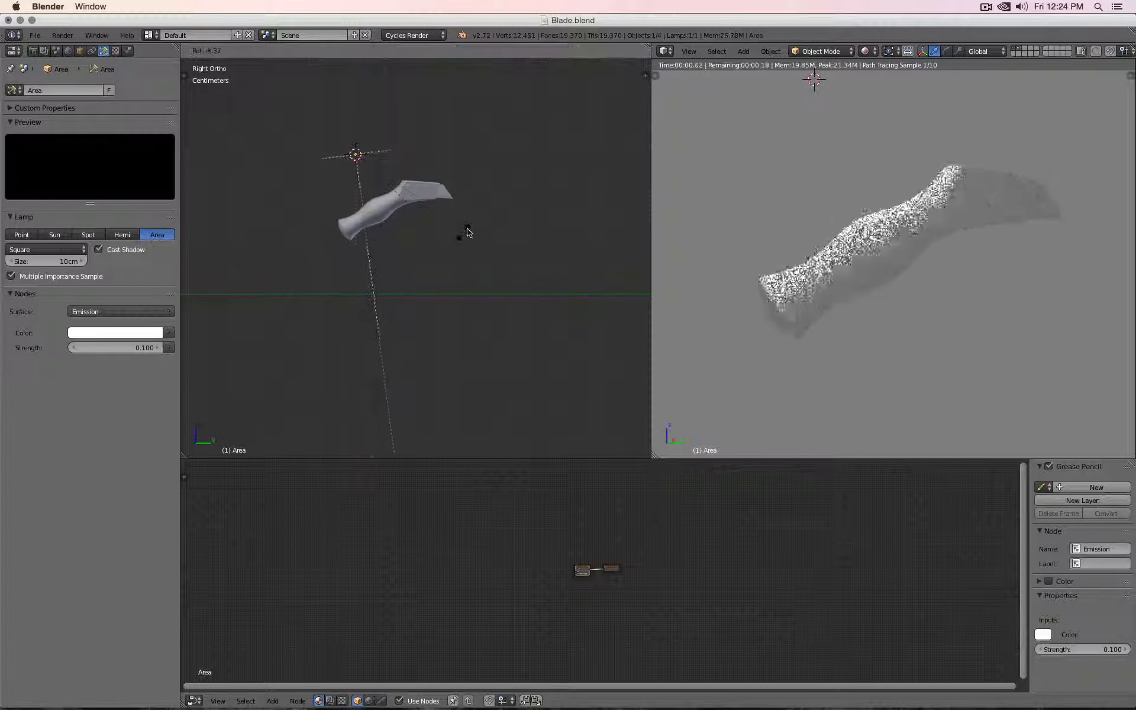
click(489, 191)
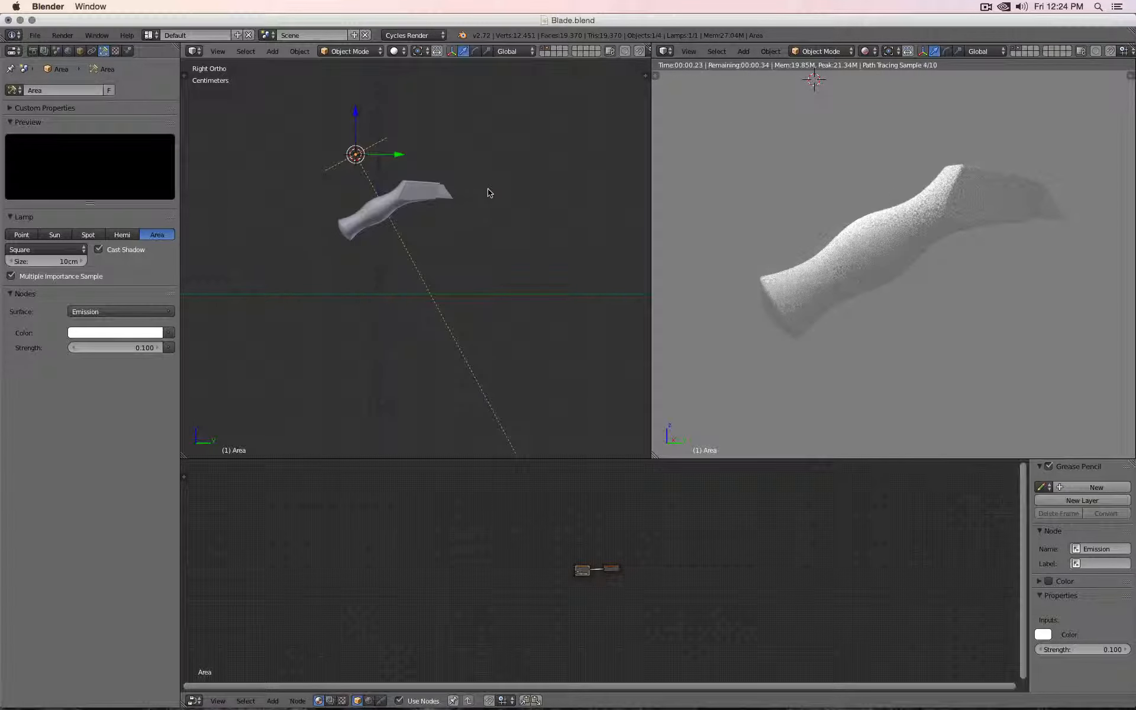
Step: Centre the area lamp over the knife by setting its X location to 0, and return to the side view
middle_drag(450, 207, 579, 212)
key(n)
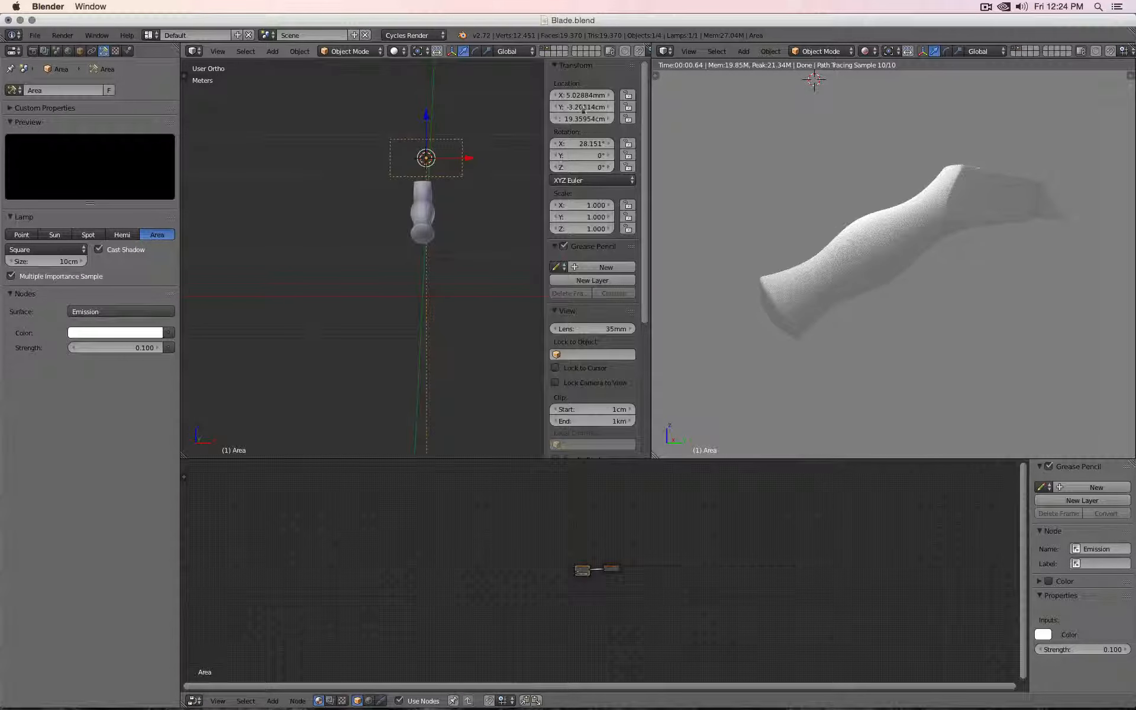
click(582, 95)
text(0)
key(Return)
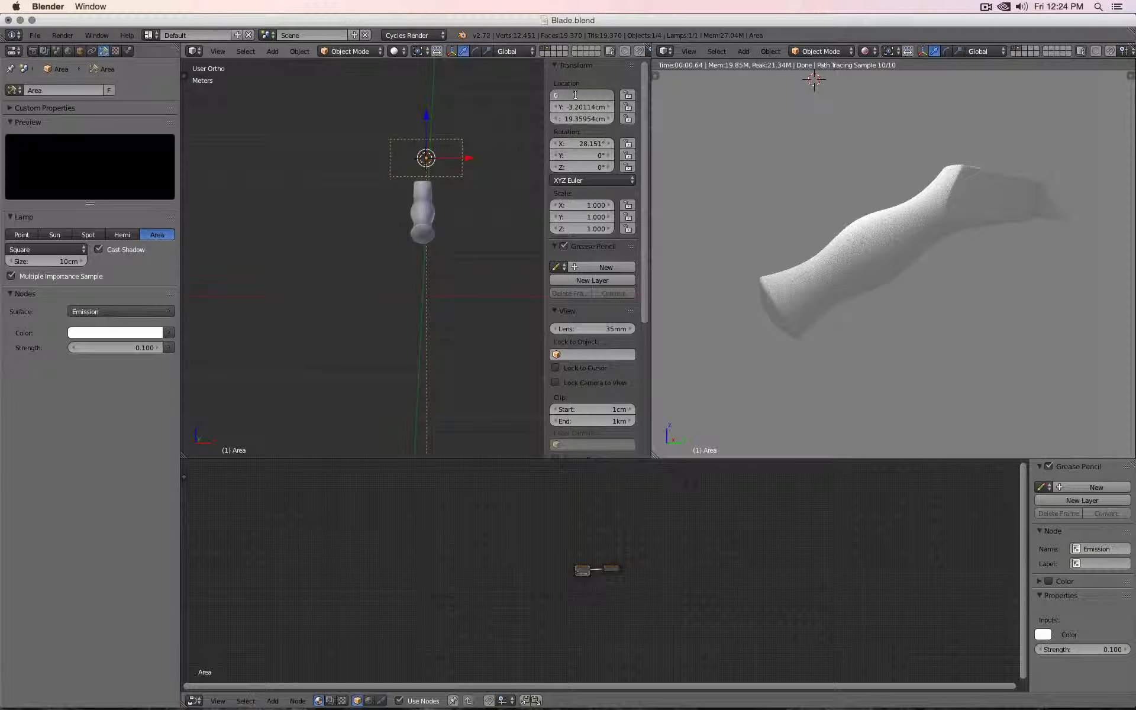
key(n)
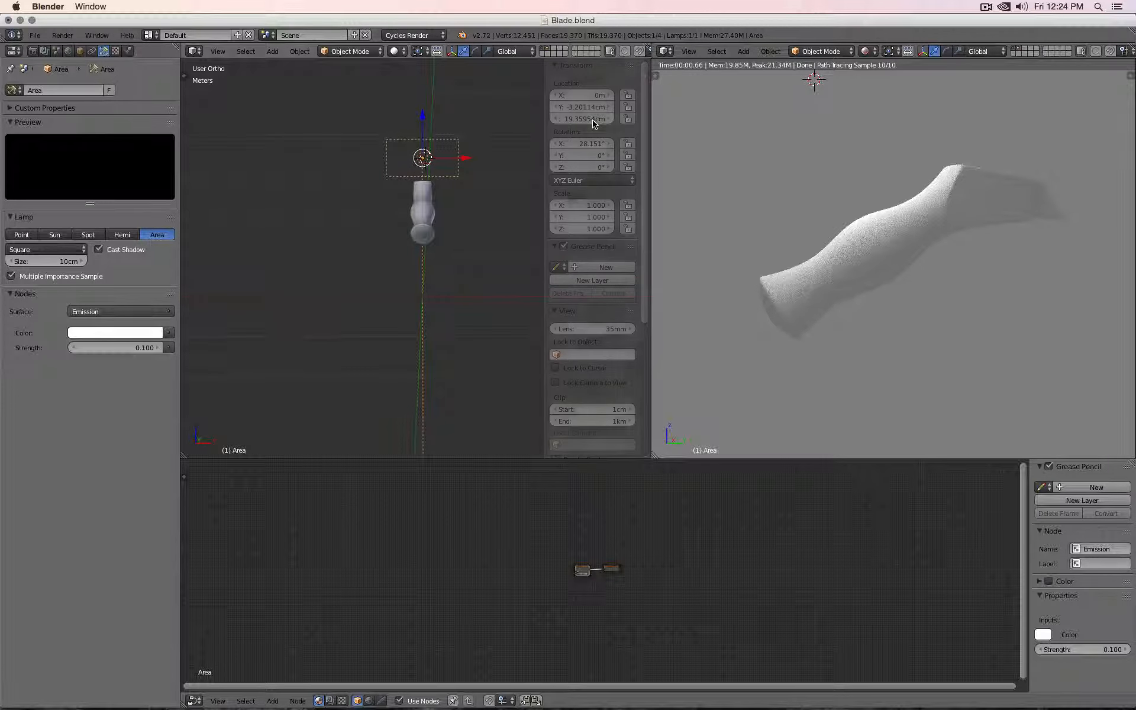
key(KP_3)
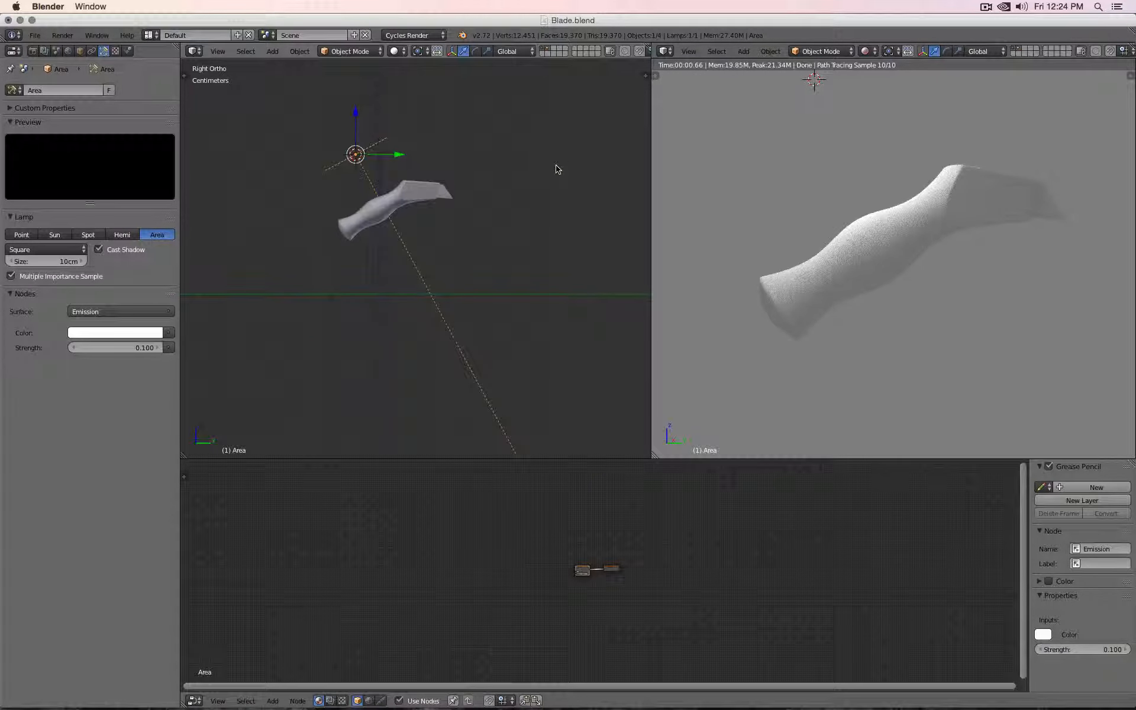
Step: Change the area lamp's type to Spot and view its cone from the front and the side
middle_drag(987, 232, 973, 227)
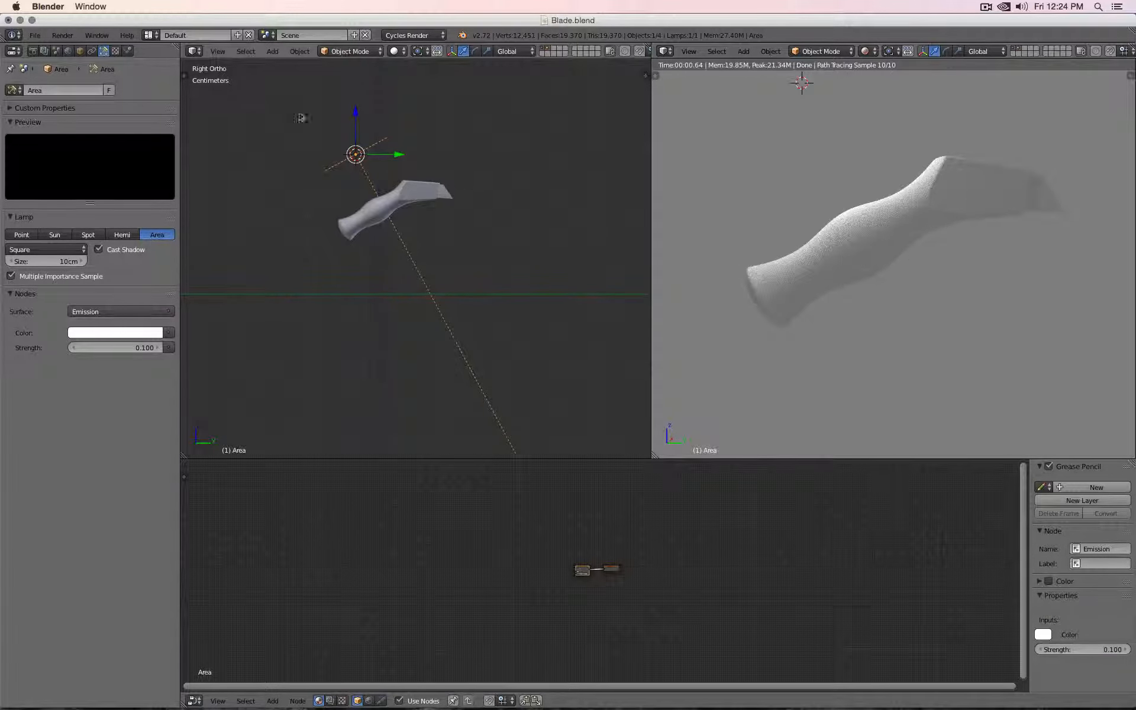
click(68, 51)
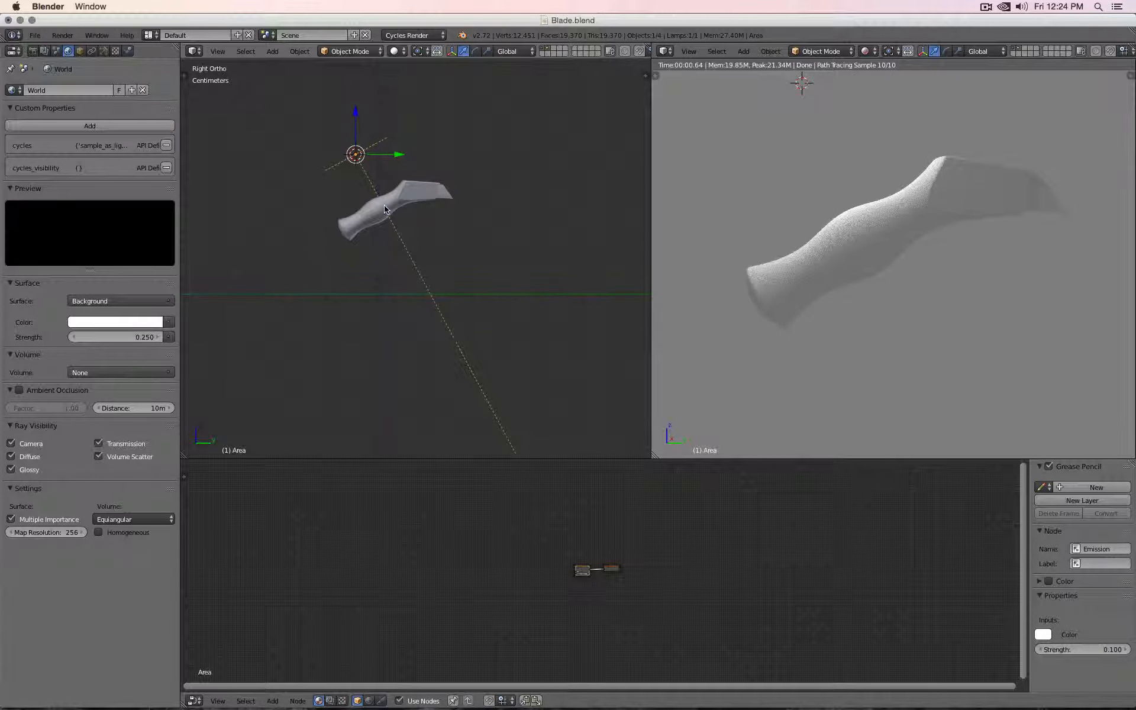
middle_drag(373, 157, 486, 170)
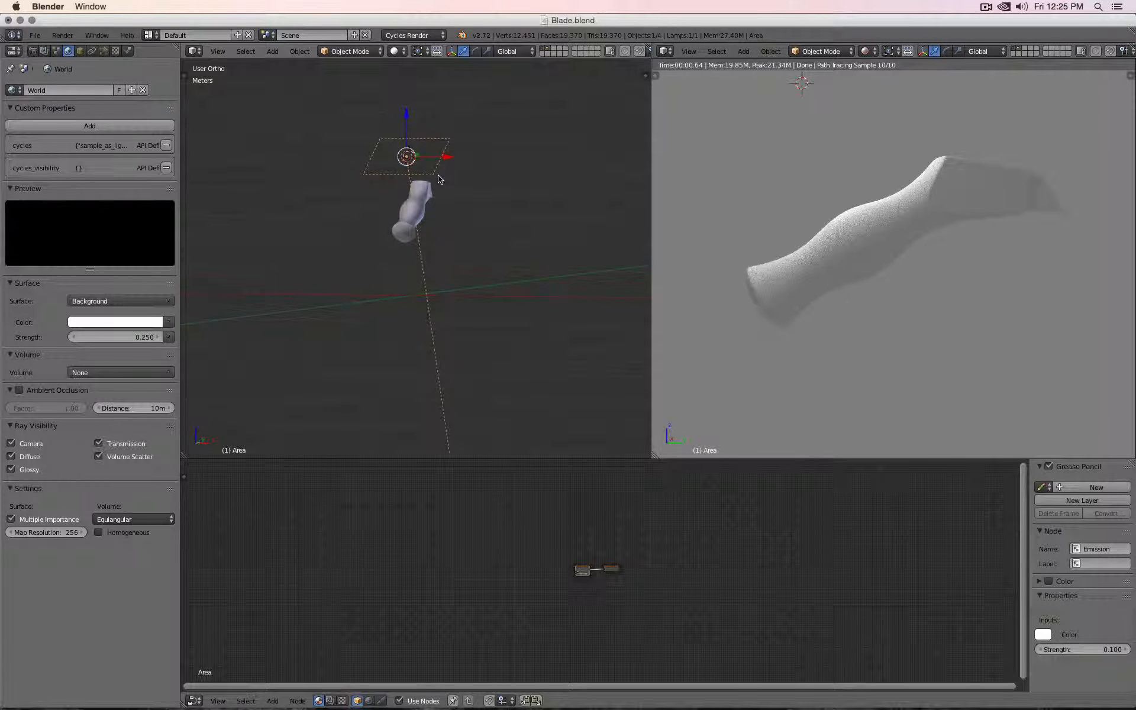
click(106, 52)
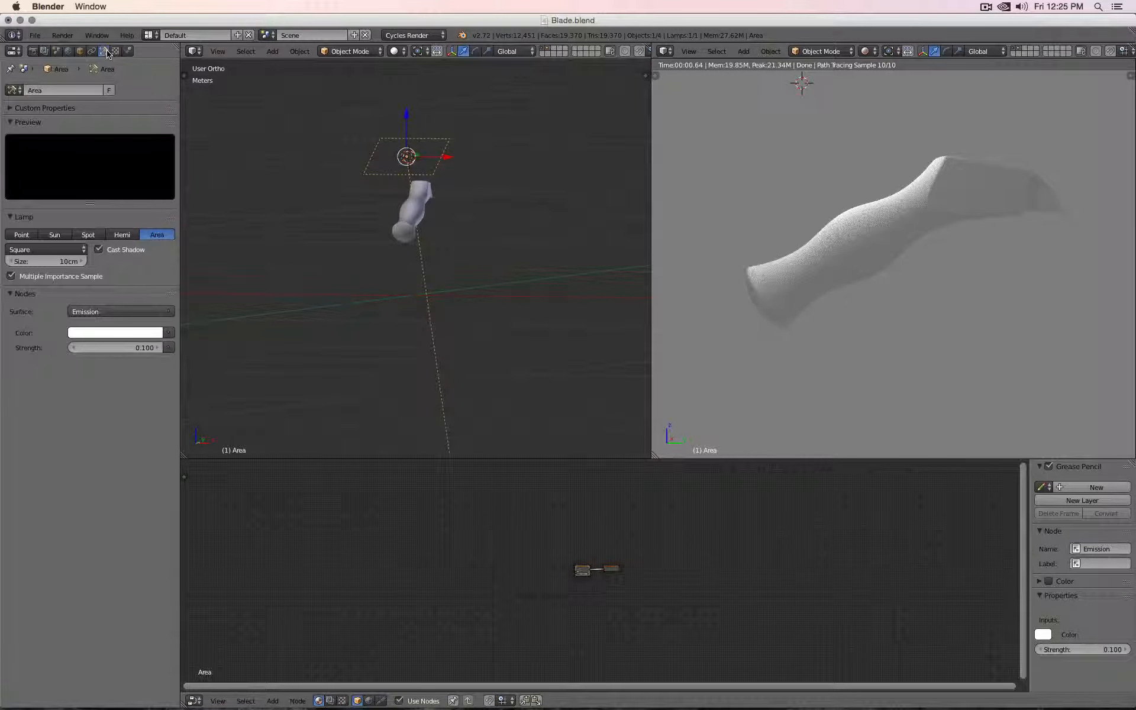
click(89, 236)
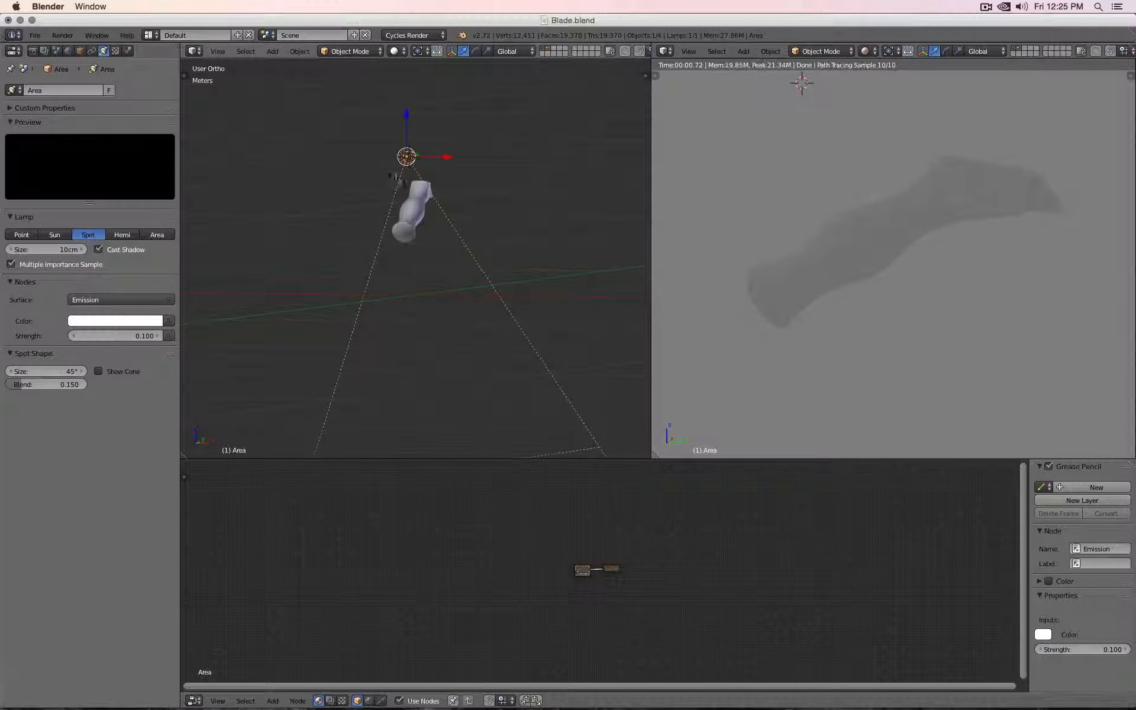
key(KP_1)
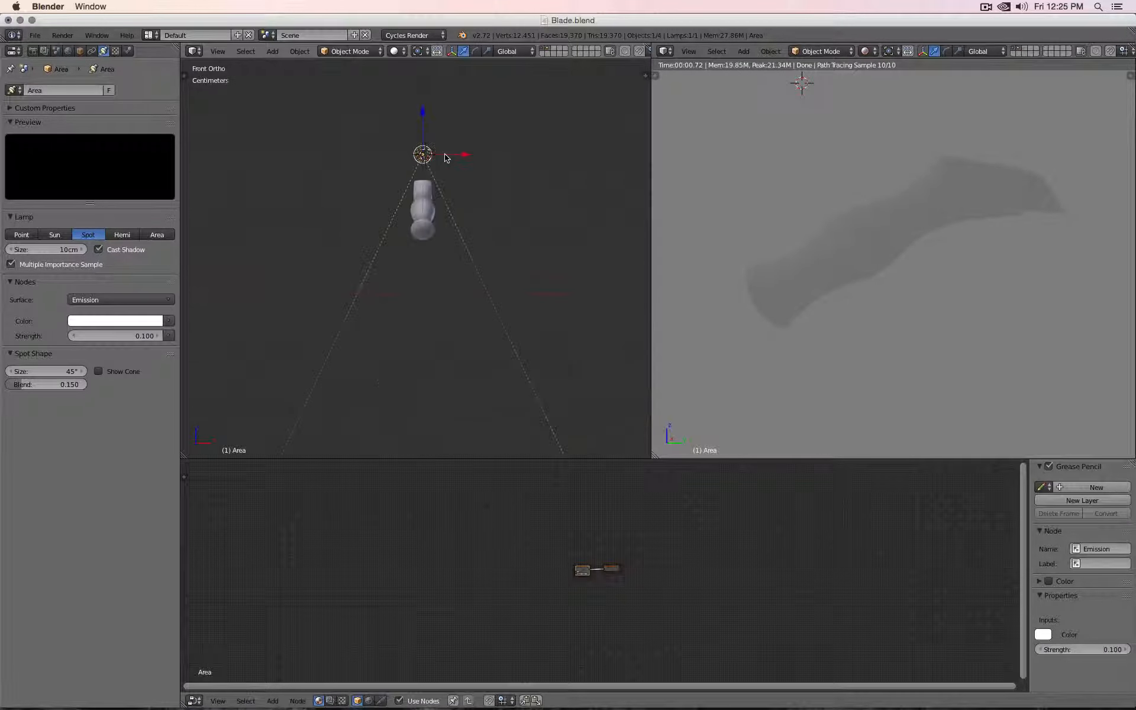
key(KP_3)
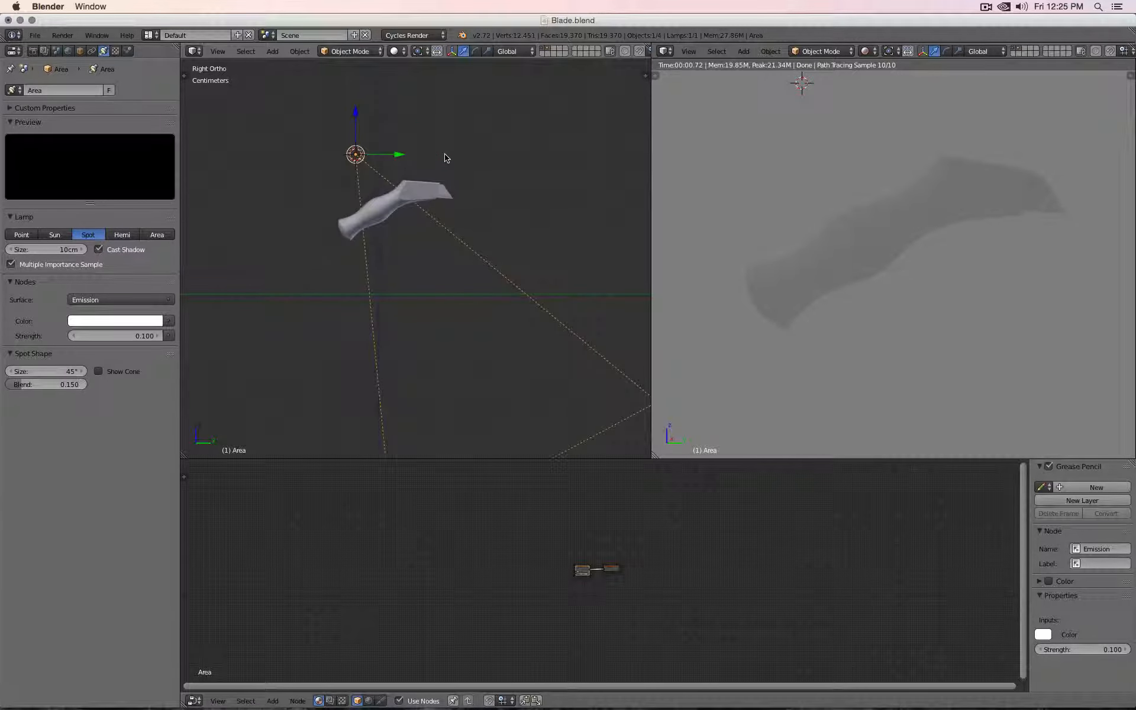
Step: Try a spot lamp strength of 10 and a position closer to the handle, and undo both changes
click(134, 335)
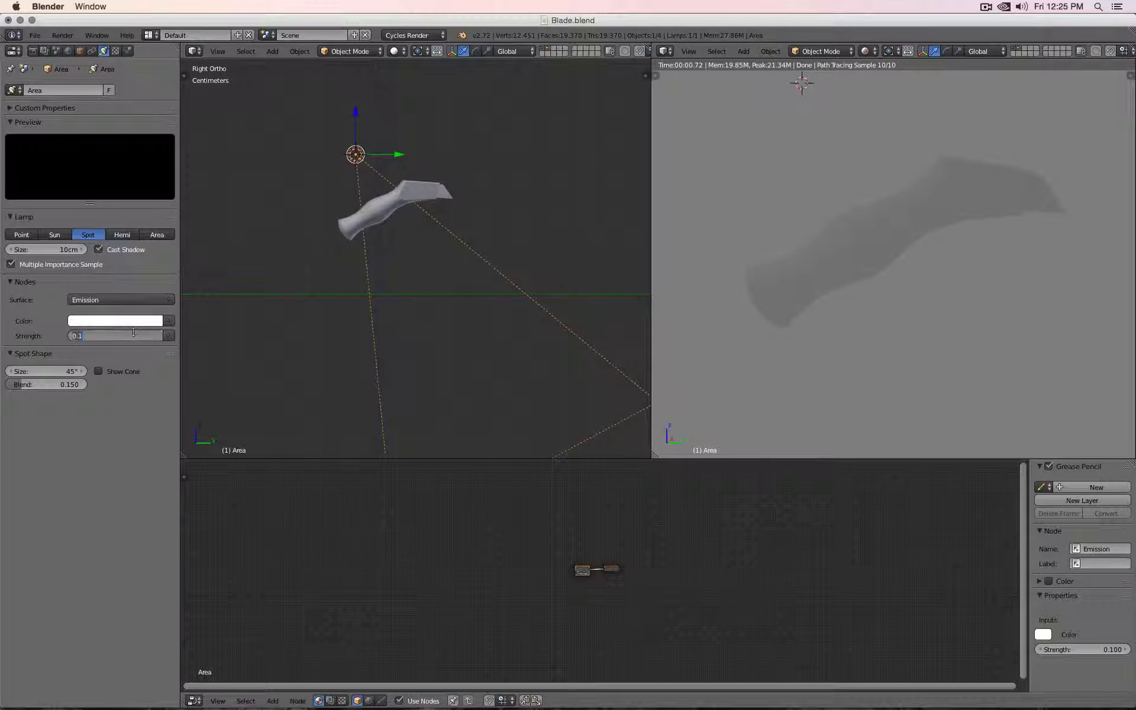
text(10)
key(Return)
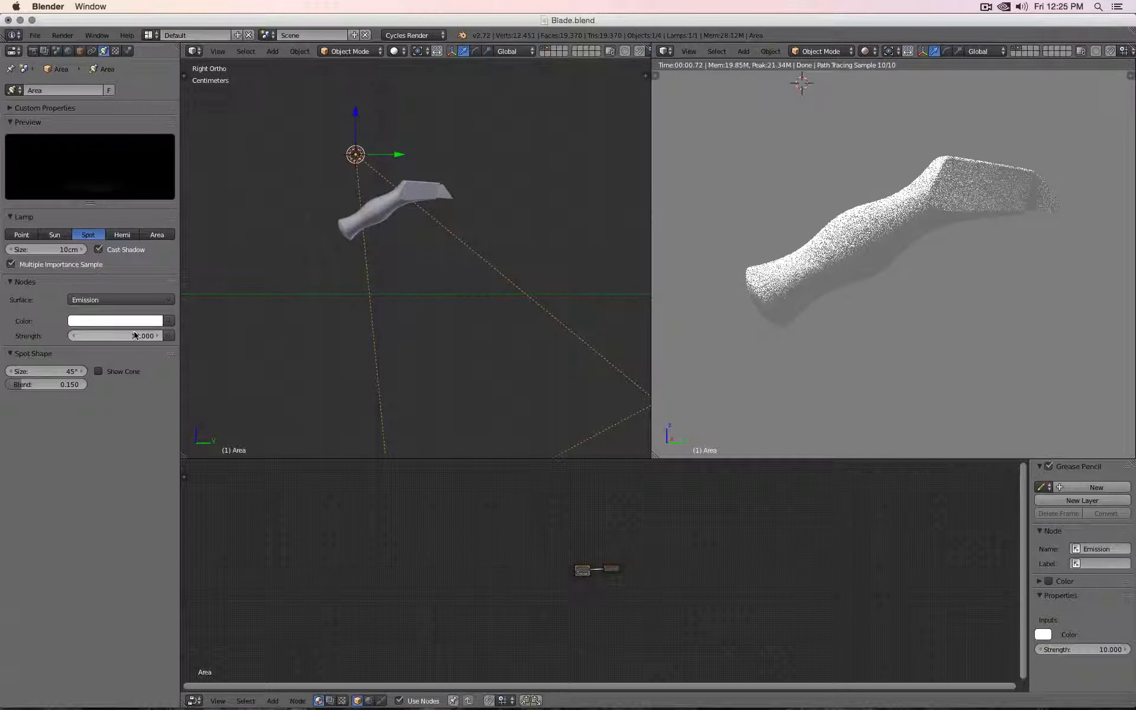
key(g)
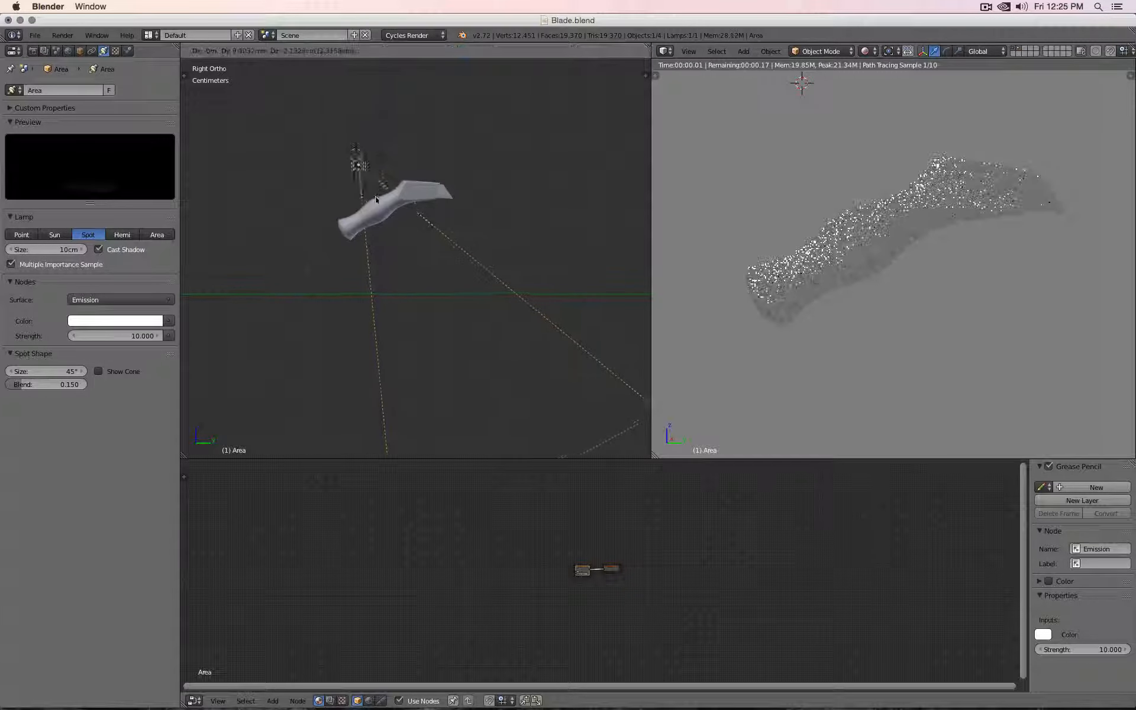
click(378, 215)
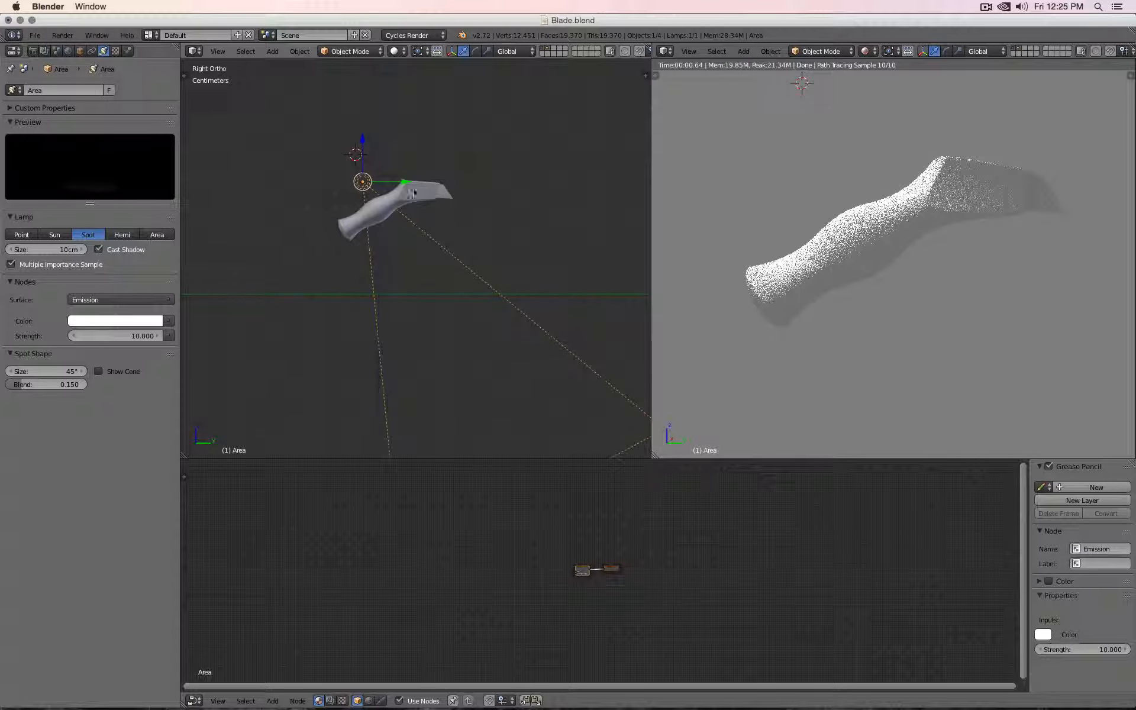
mouse_move(414, 207)
middle_down()
mouse_move(512, 197)
mouse_move(503, 214)
mouse_move(415, 202)
middle_up()
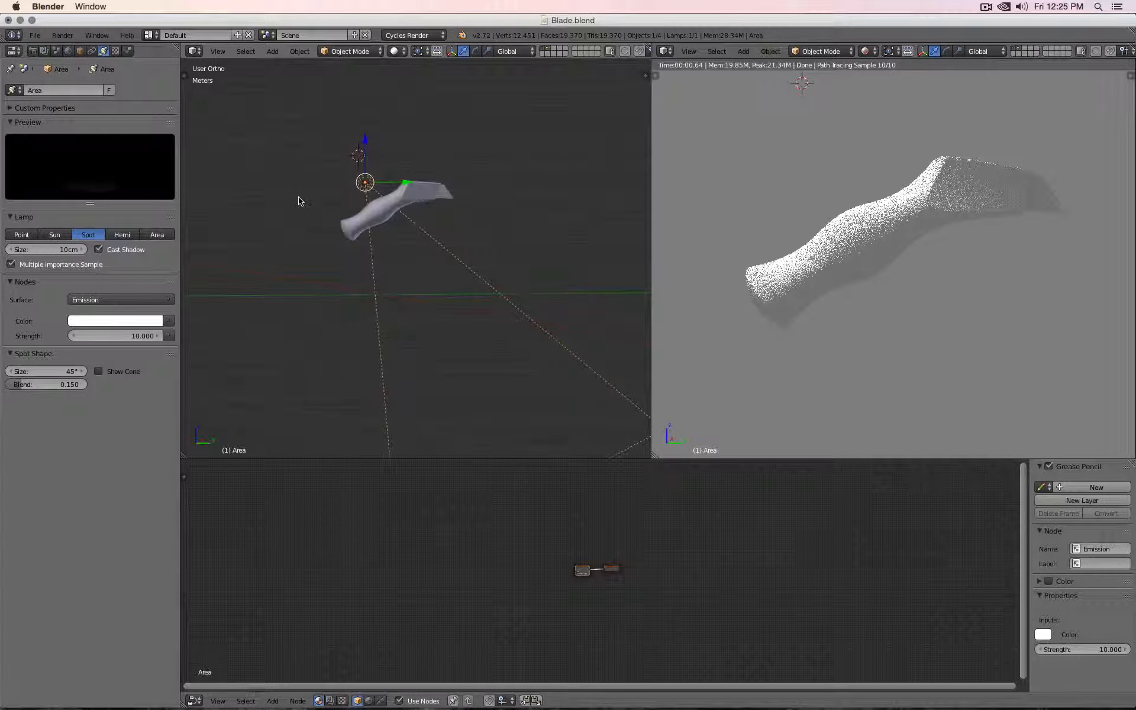
key(super+z)
key(super+z)
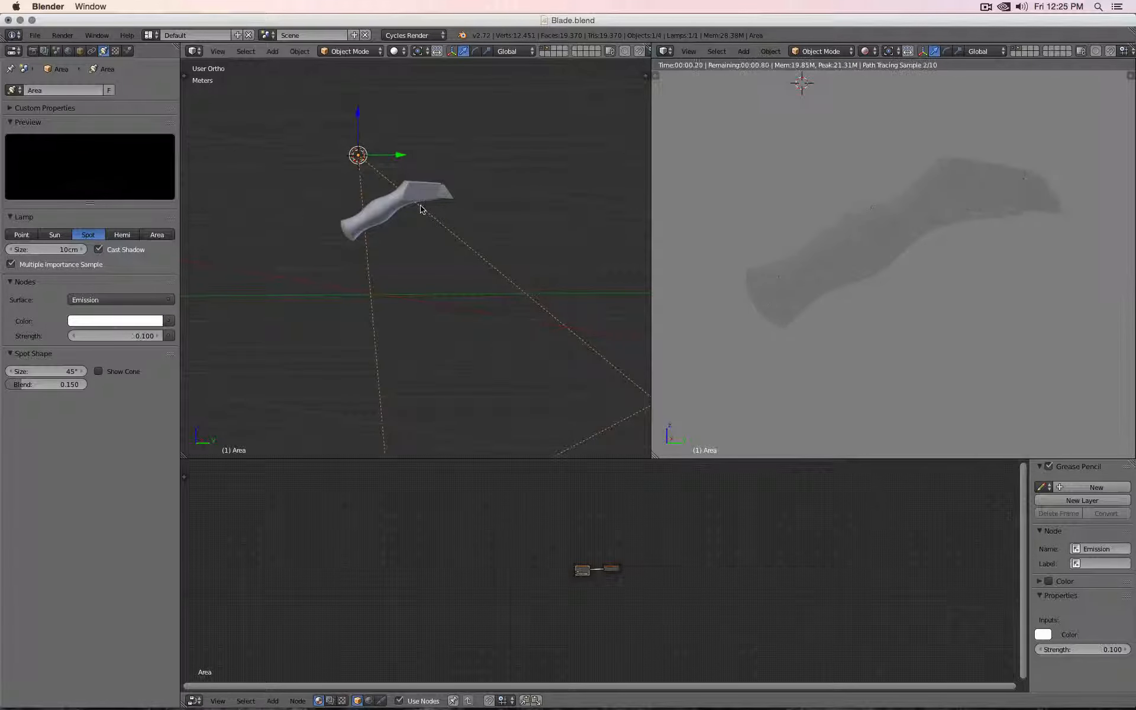
Step: Try the lamp as a Sun with a strength of 1
click(54, 235)
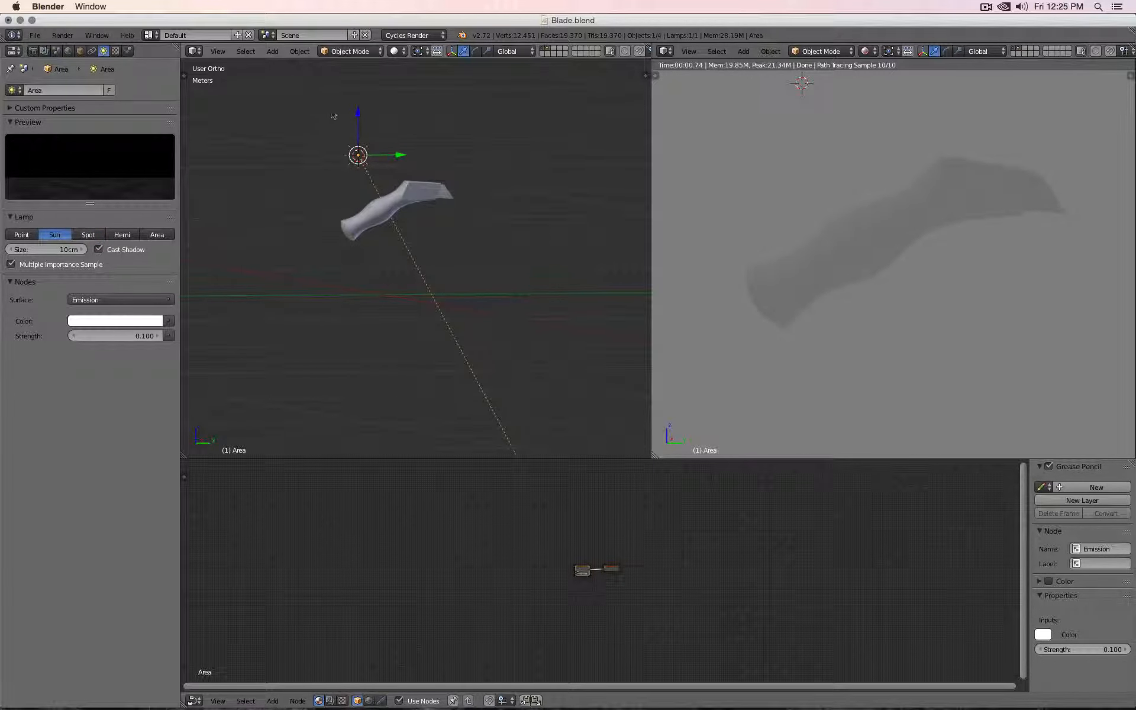
click(128, 335)
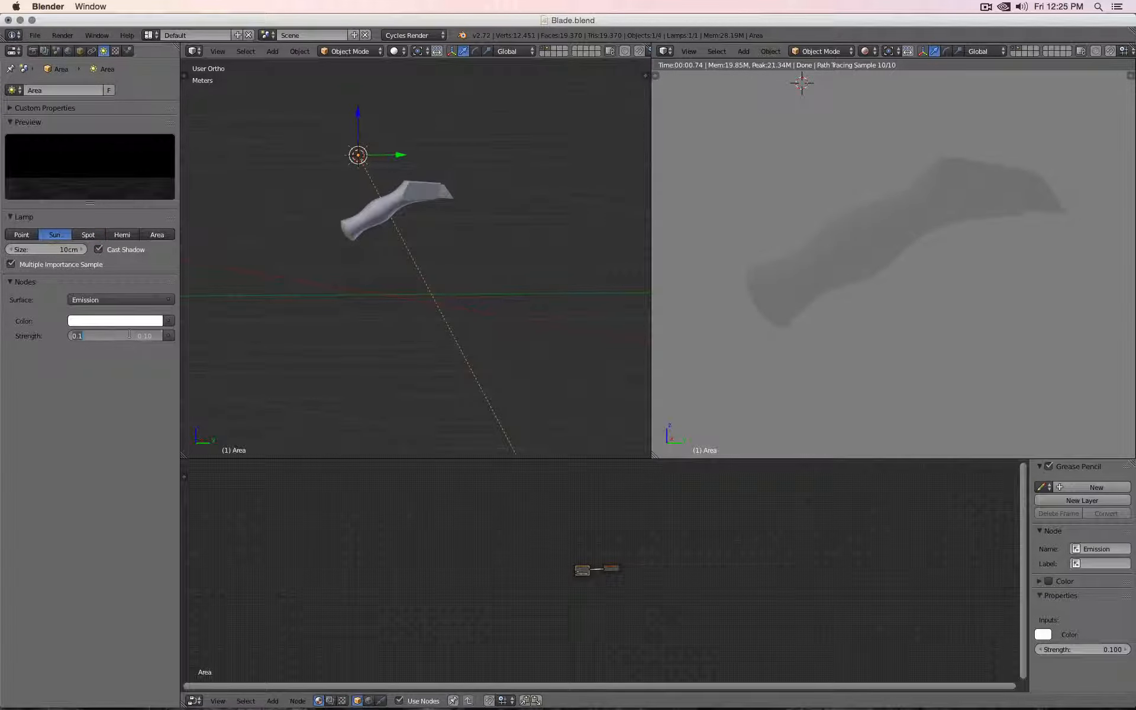
text(1)
key(Return)
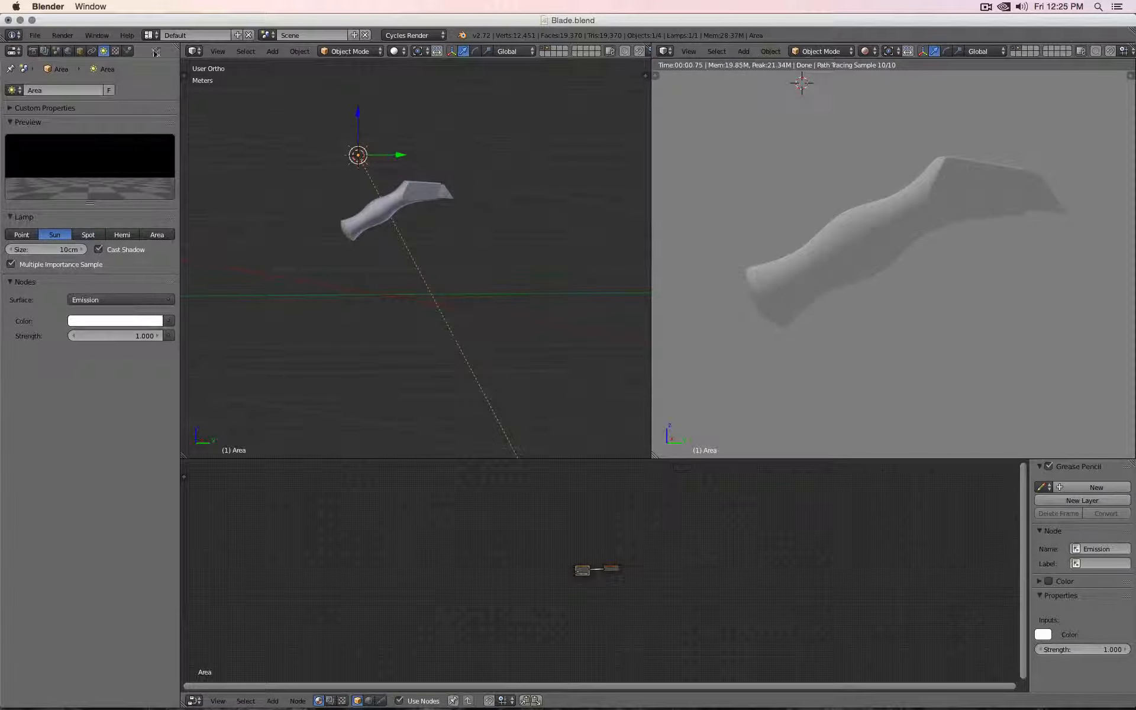
Step: Change the lamp to Point, try it beneath the blade, and move it back up above the handle end
click(24, 235)
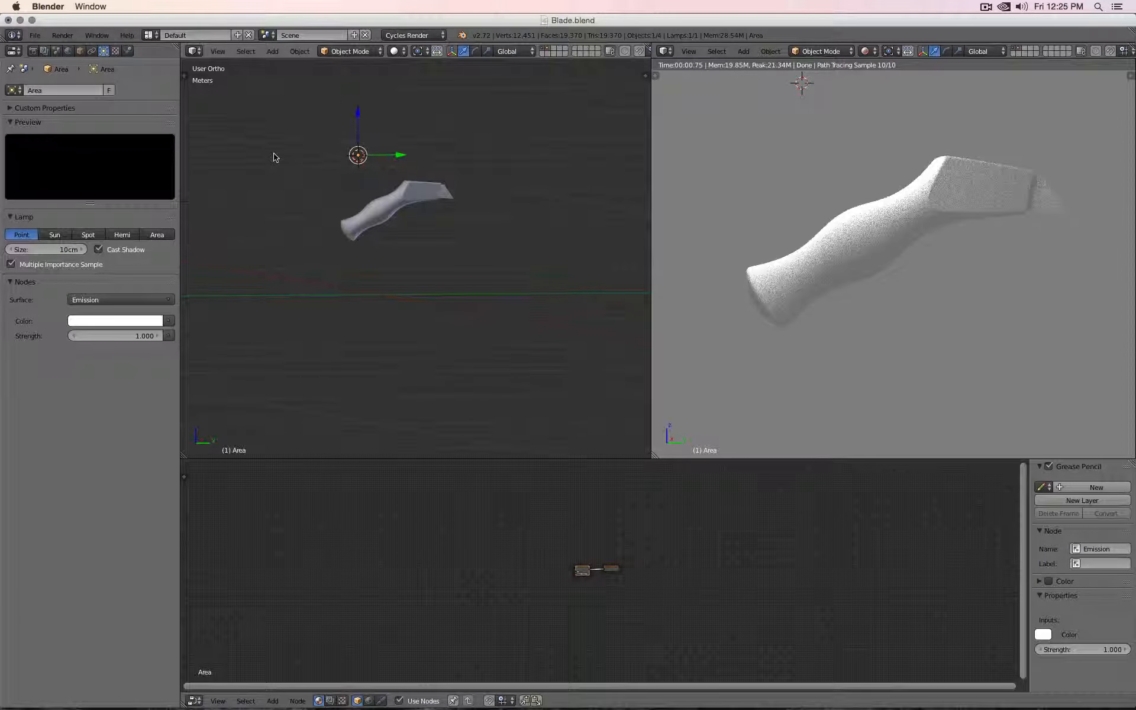
drag(357, 156, 432, 250)
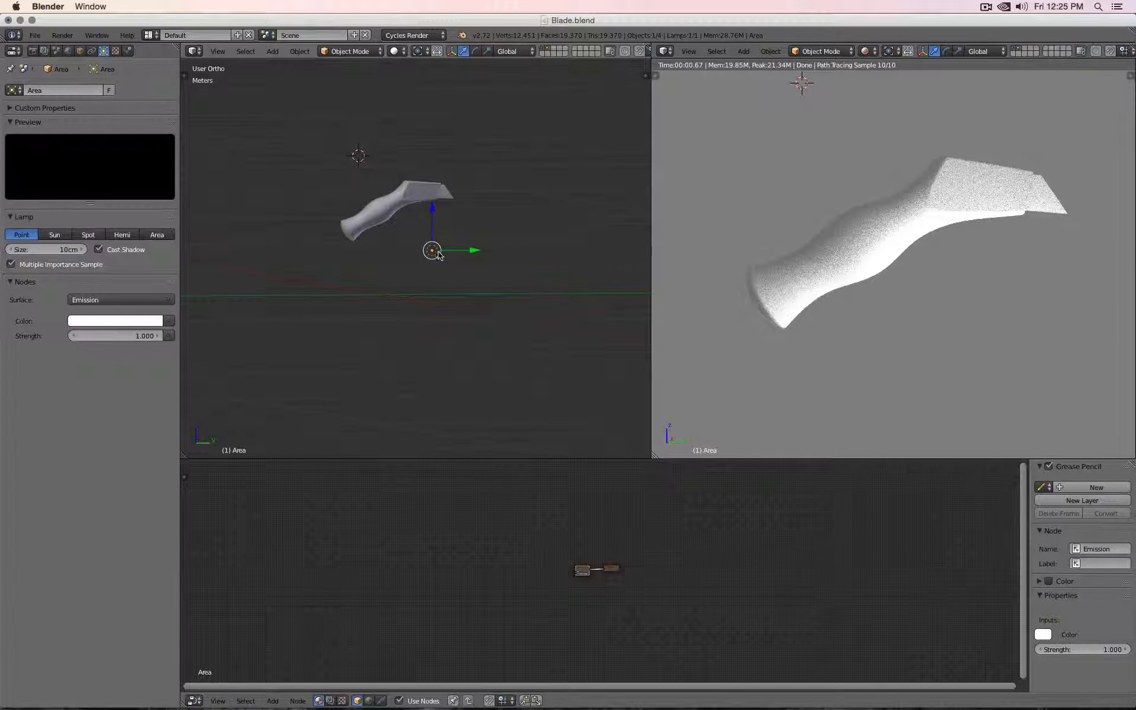
drag(438, 254, 342, 163)
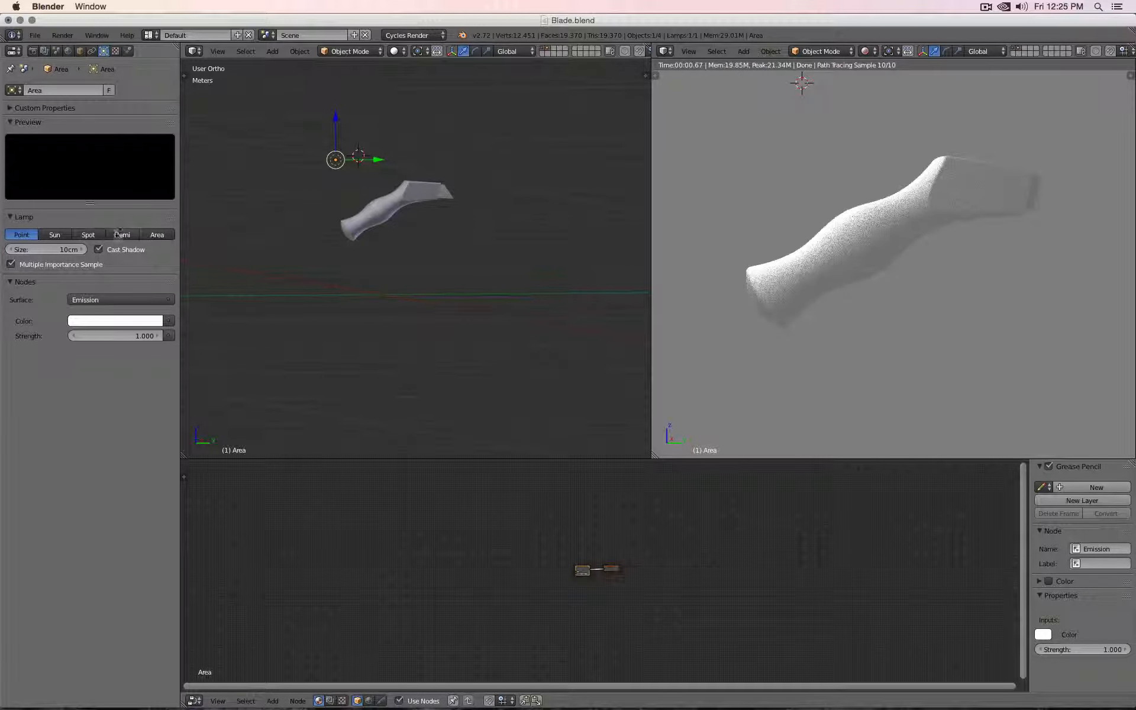
Step: Change the lamp type to Area and set its strength to 0.1
click(153, 236)
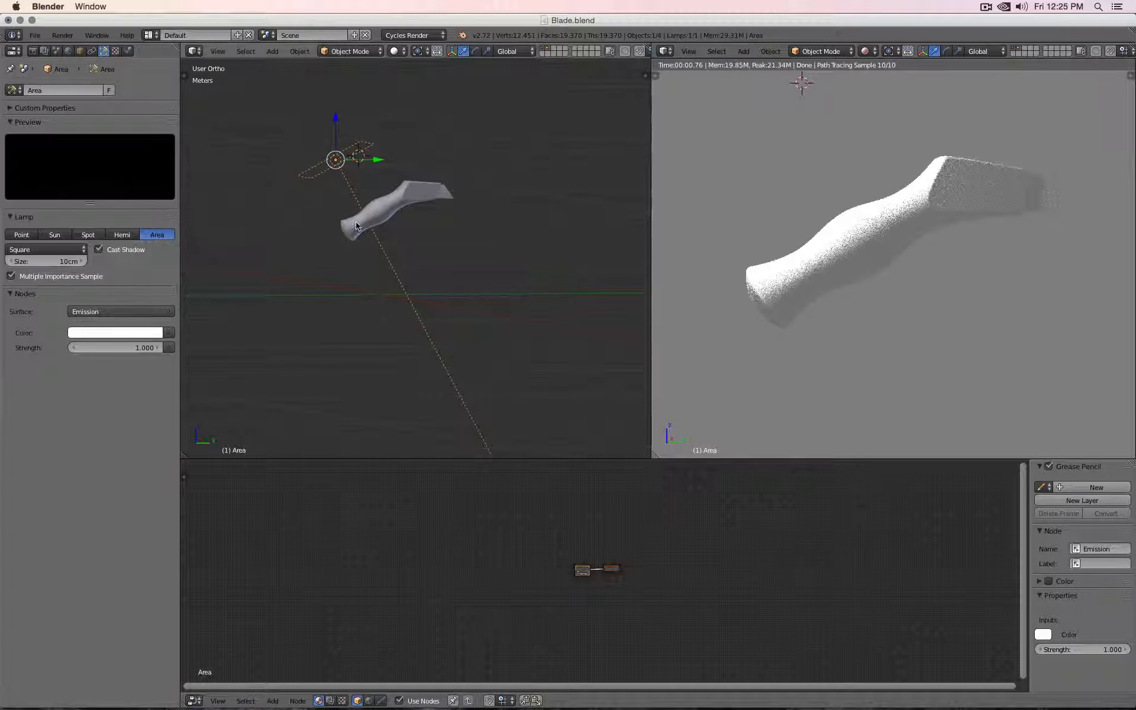
key(KP_3)
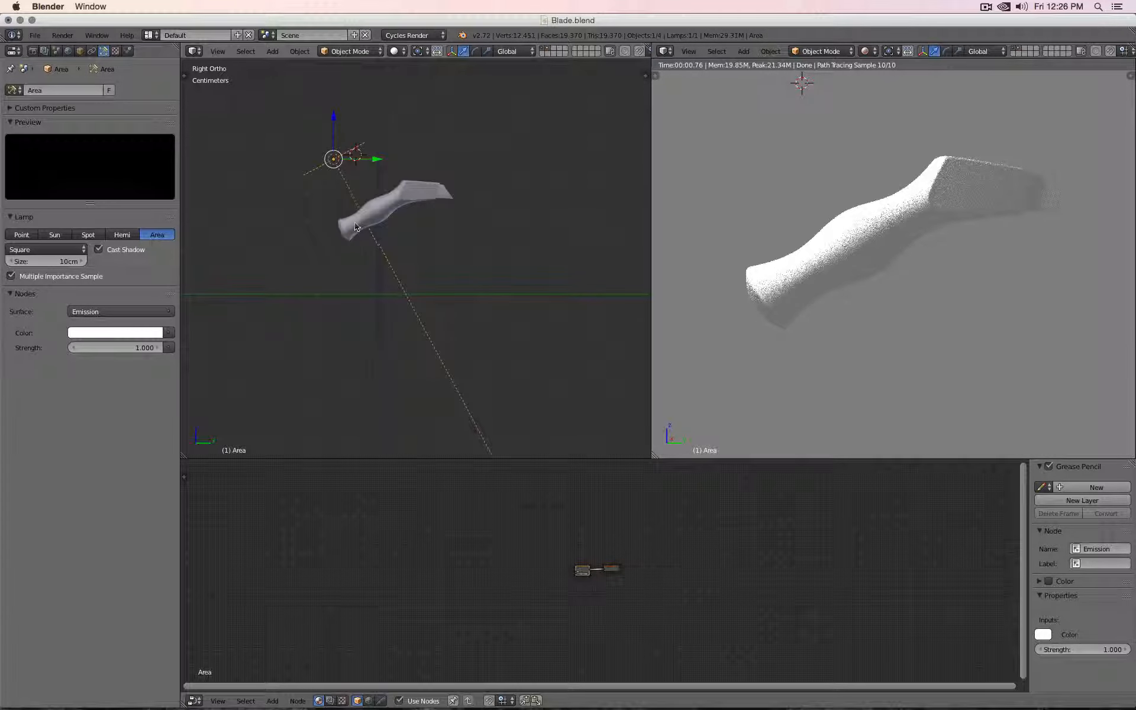
click(124, 349)
text(.)
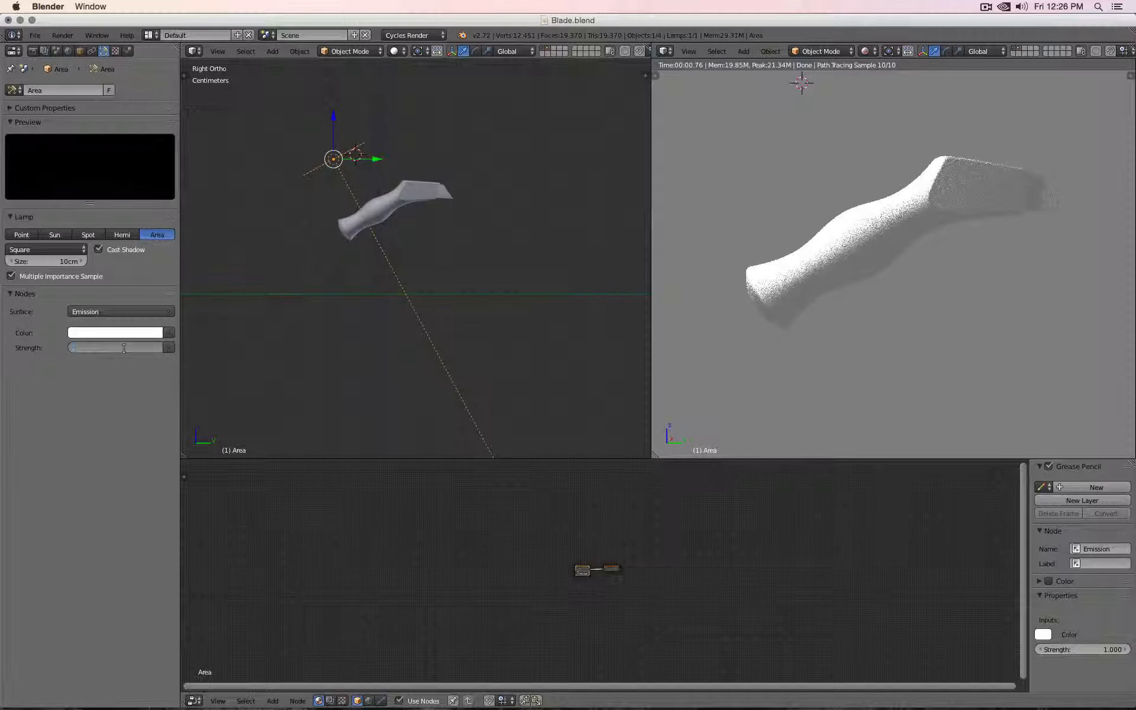
text(1)
key(Return)
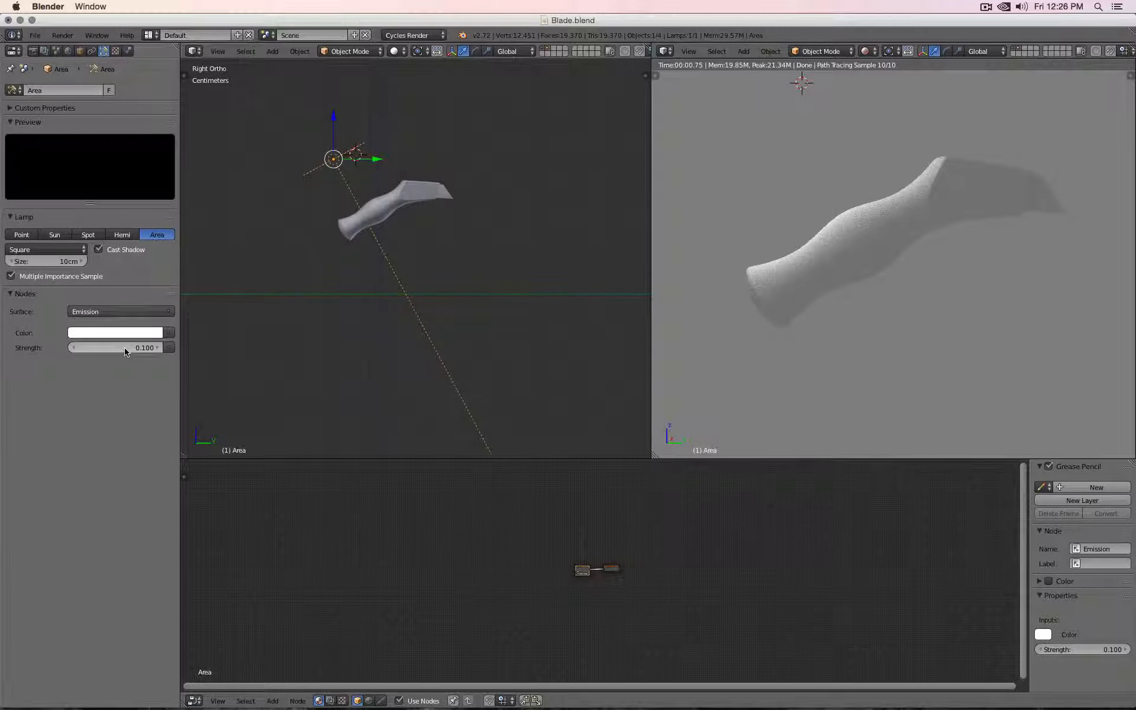
middle_drag(296, 198, 365, 222)
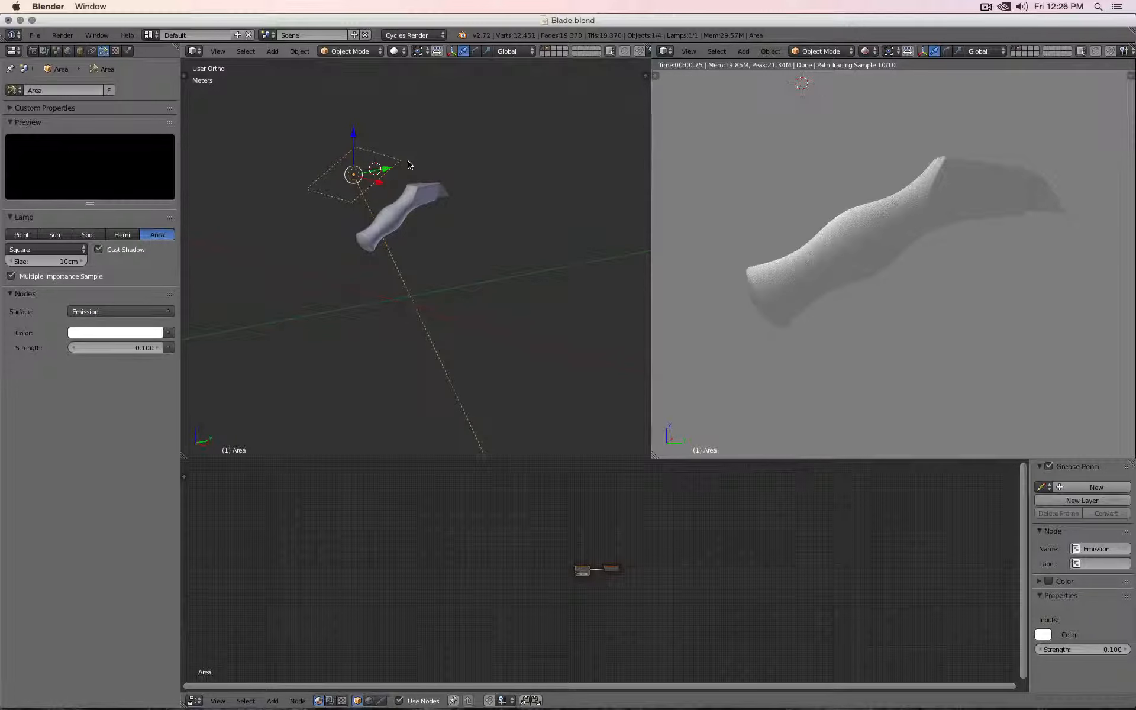
key(r)
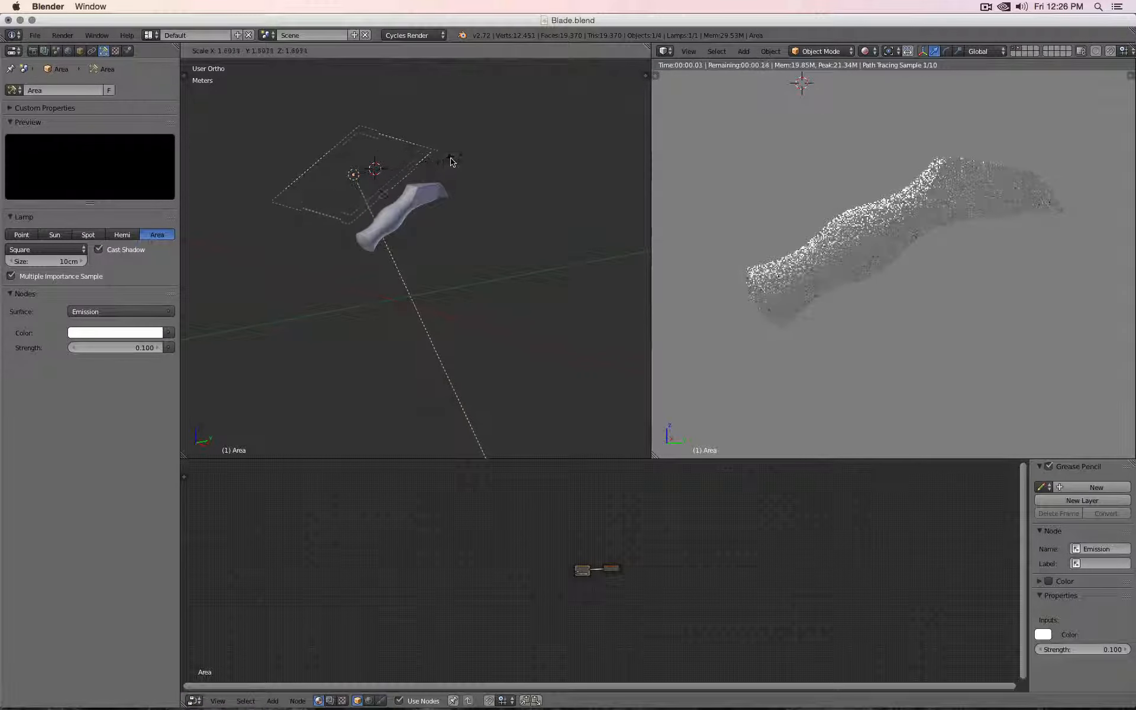
click(445, 165)
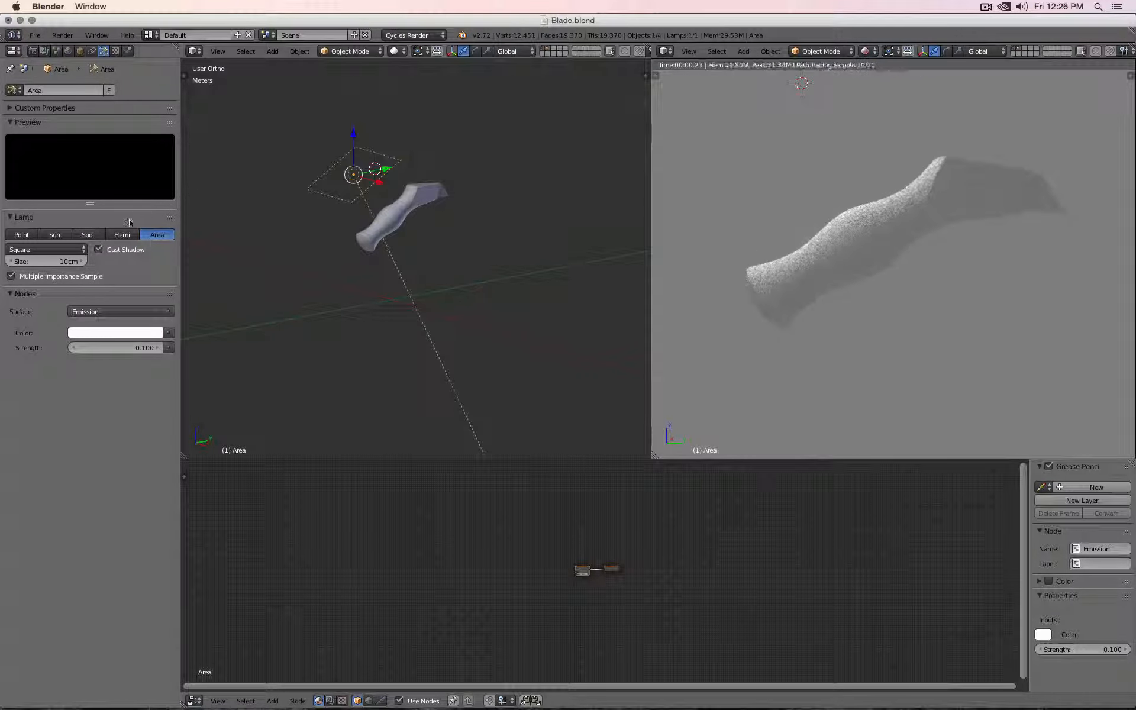
Step: Try larger area lamp sizes of 20 cm and 30 cm to compare the shadow softness on the knife
click(53, 261)
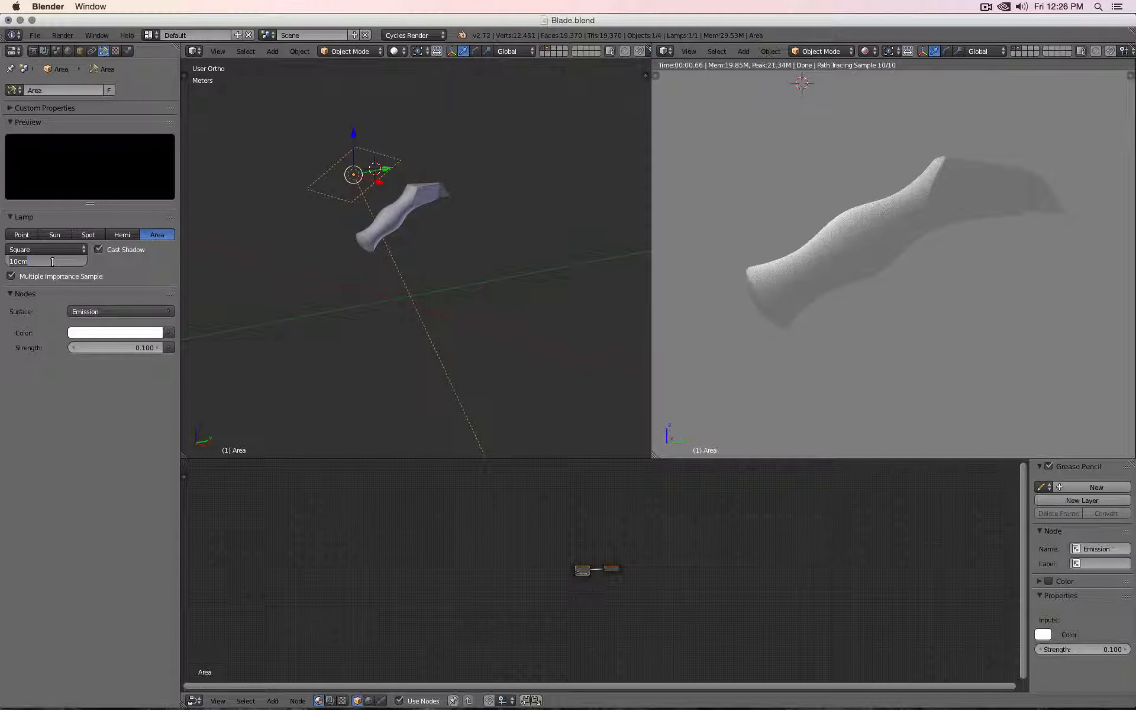
text(20cm)
key(Return)
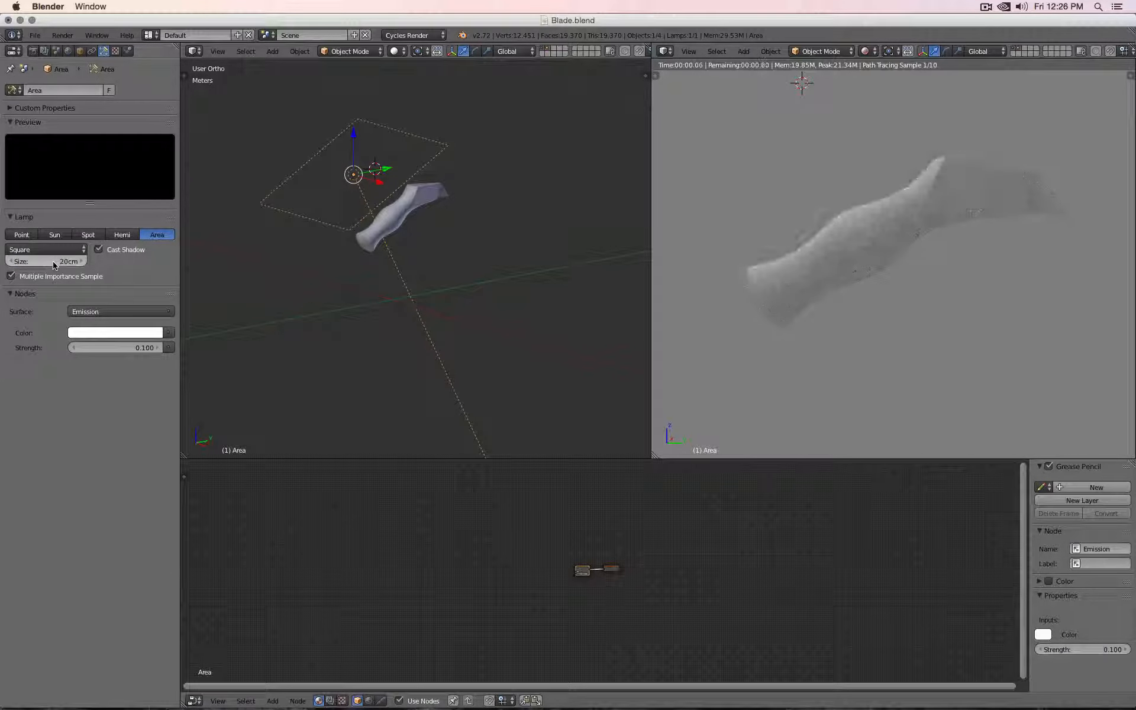
click(50, 261)
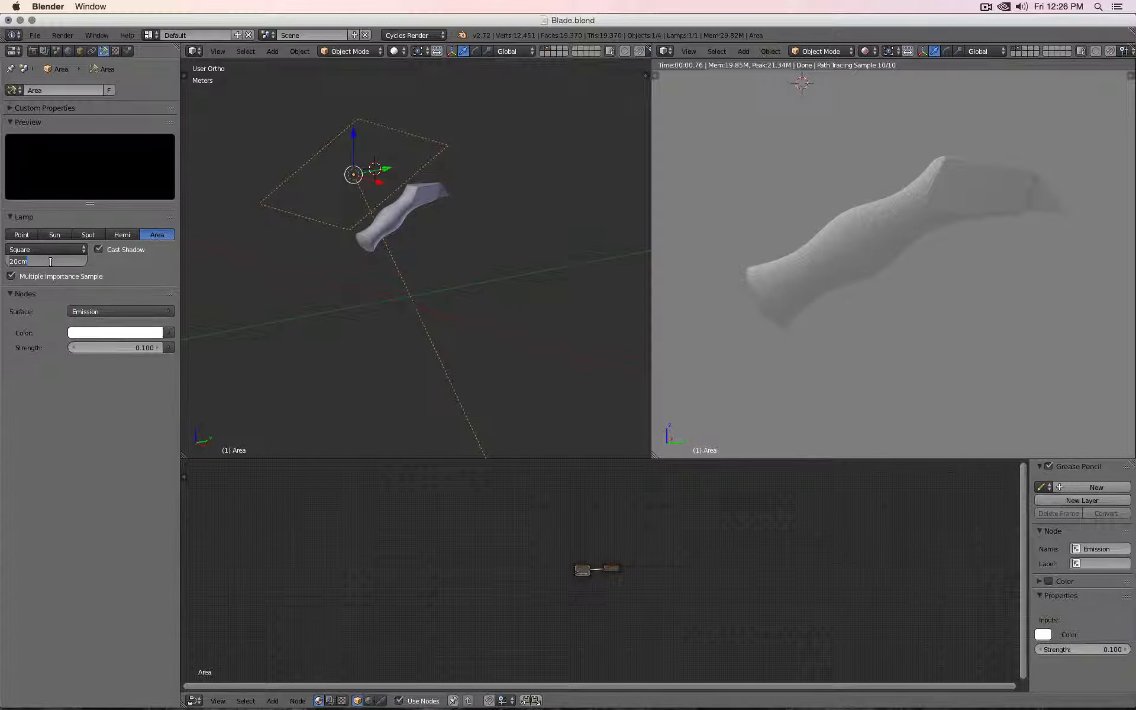
text(30cm)
key(Return)
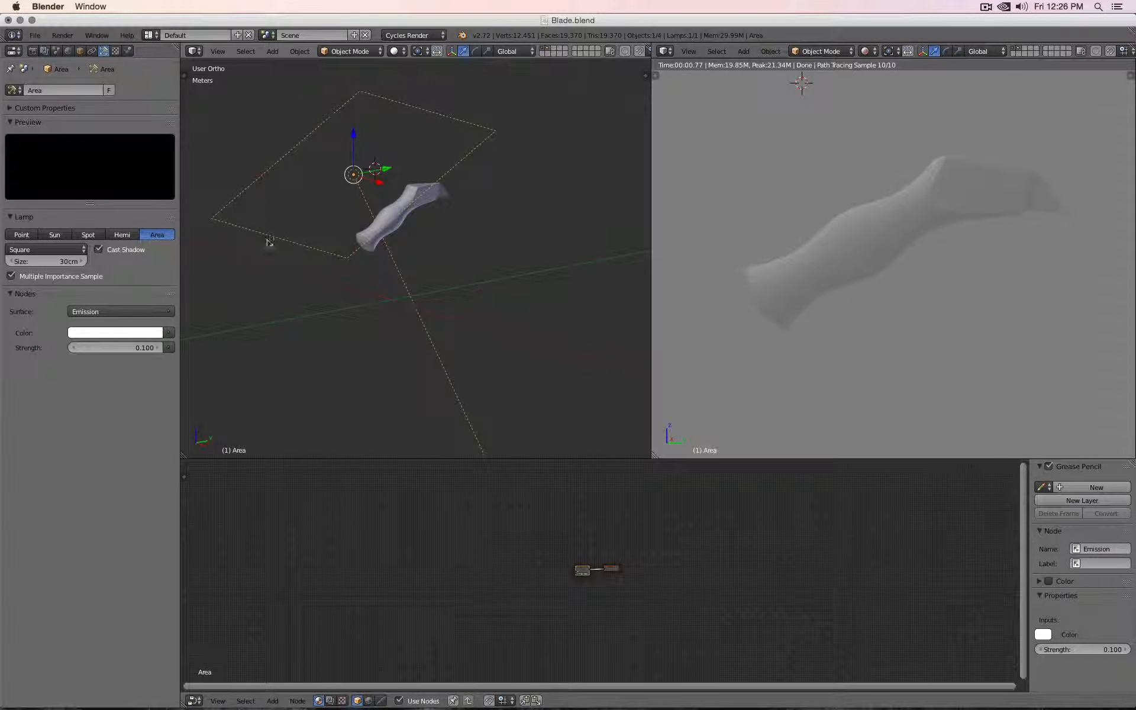
Step: Try smaller area lamp sizes of 5 cm, 2 cm, 1 cm and 5 mm to compare the shadows on the knife
click(37, 261)
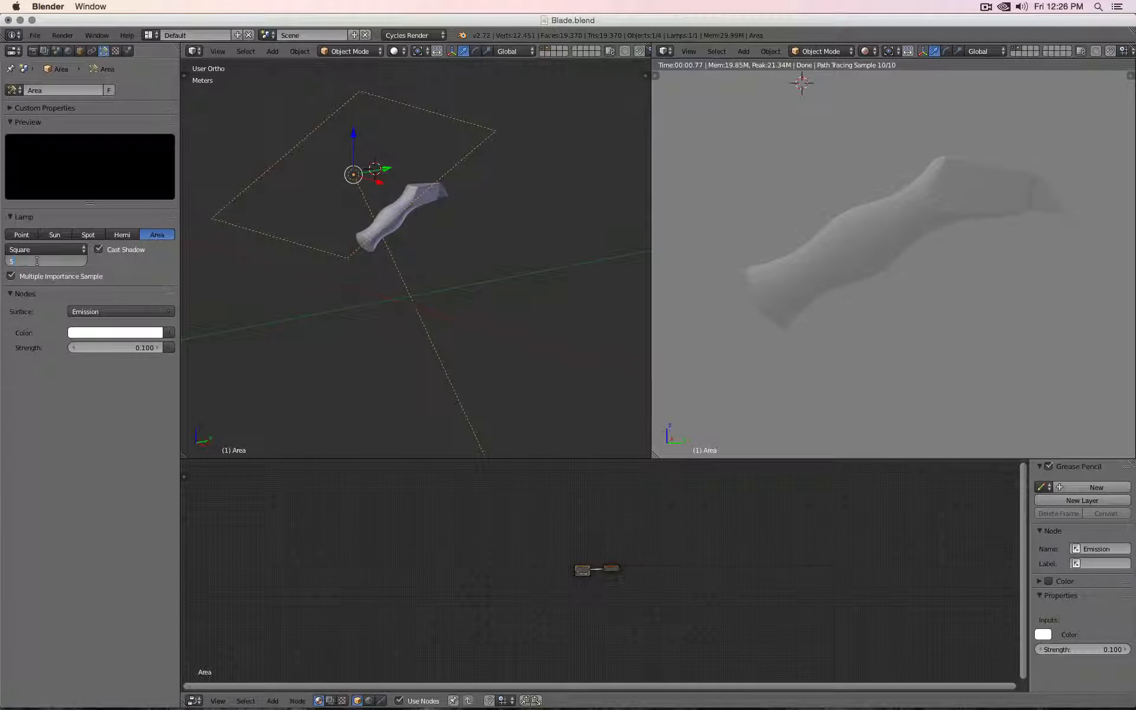
text(5)
key(Return)
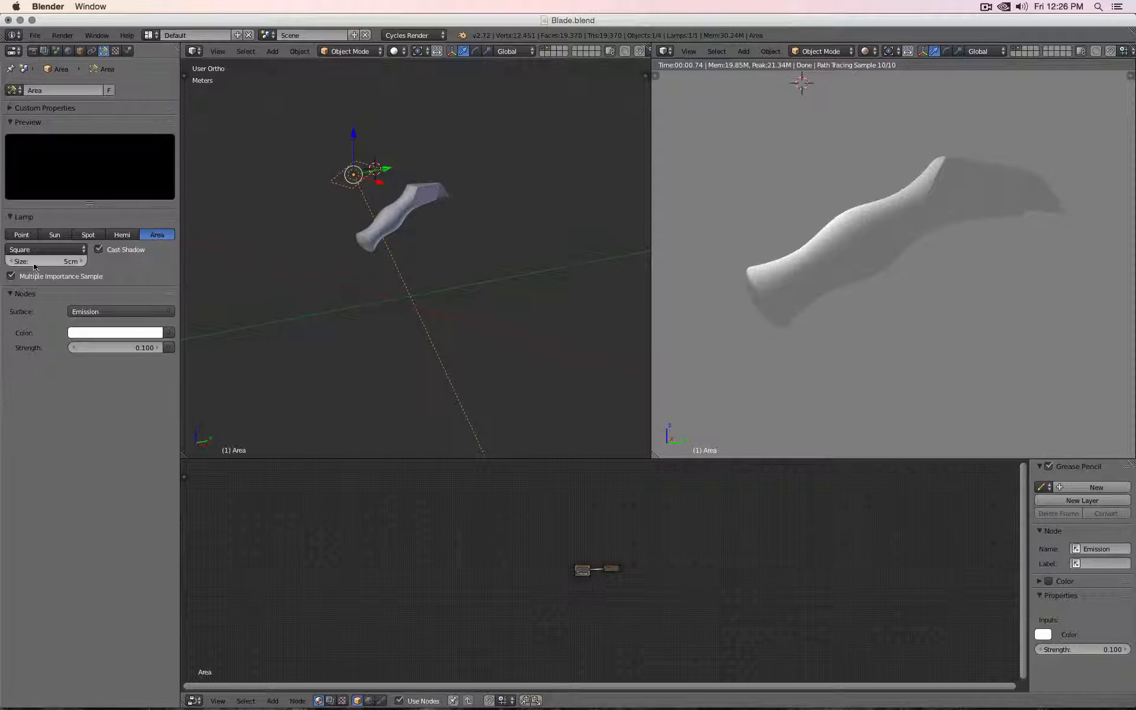
click(36, 260)
text(2)
key(Return)
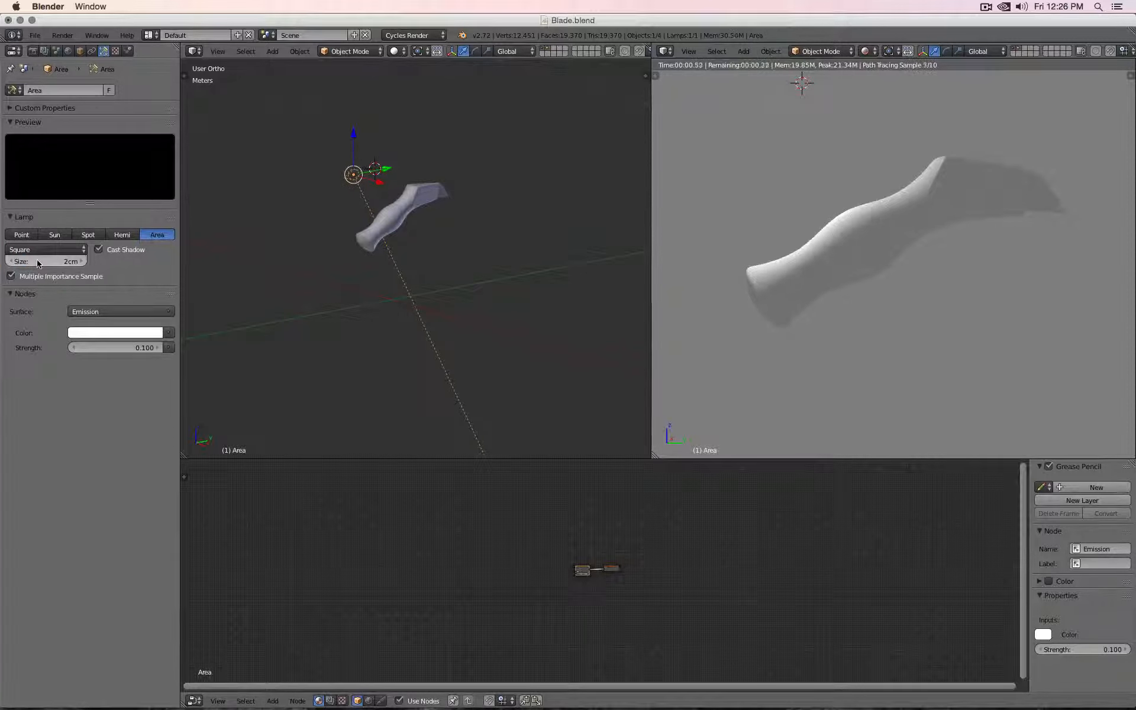
click(36, 261)
text(1)
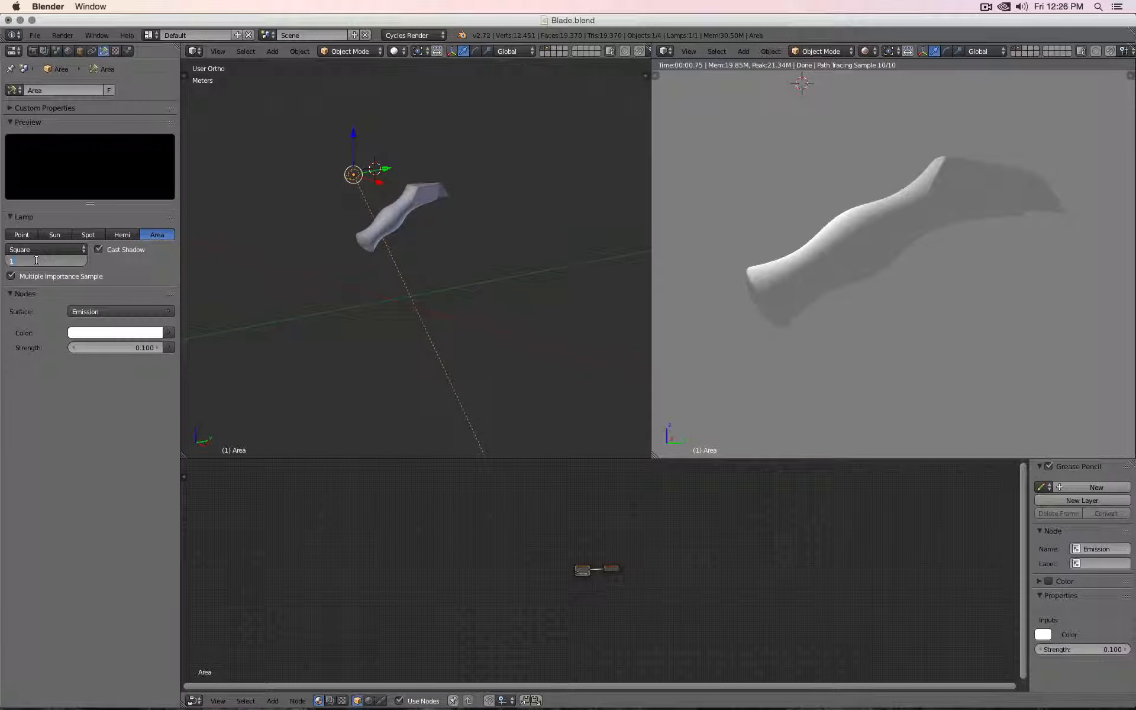
key(Return)
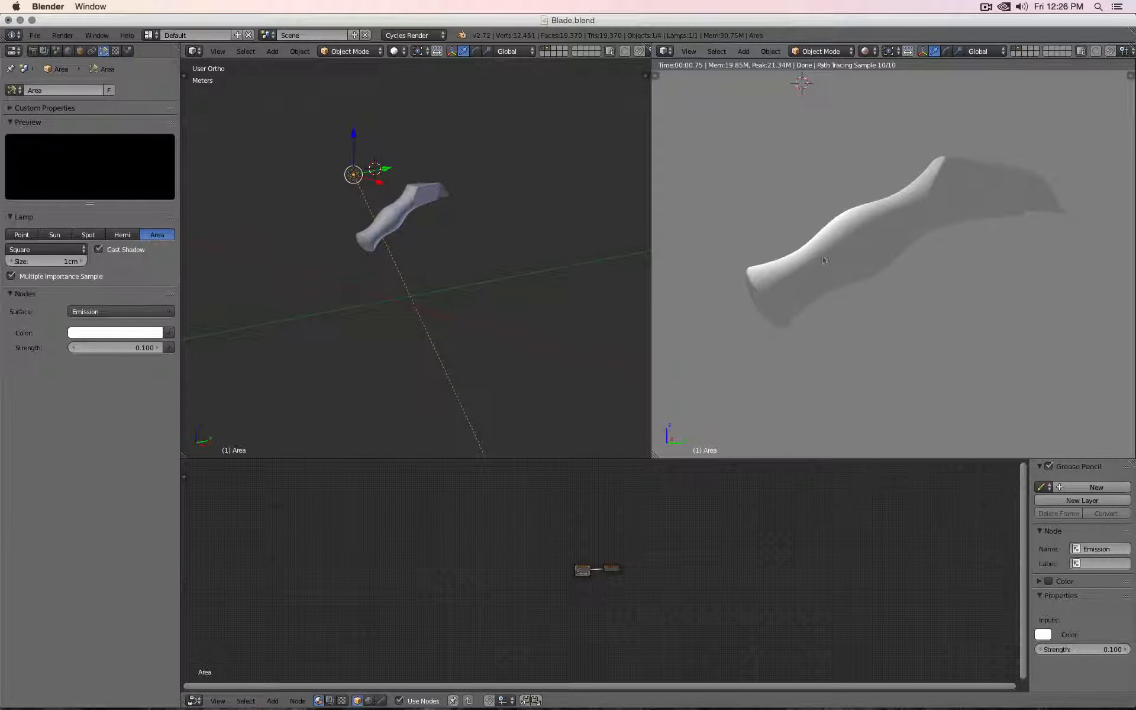
click(49, 261)
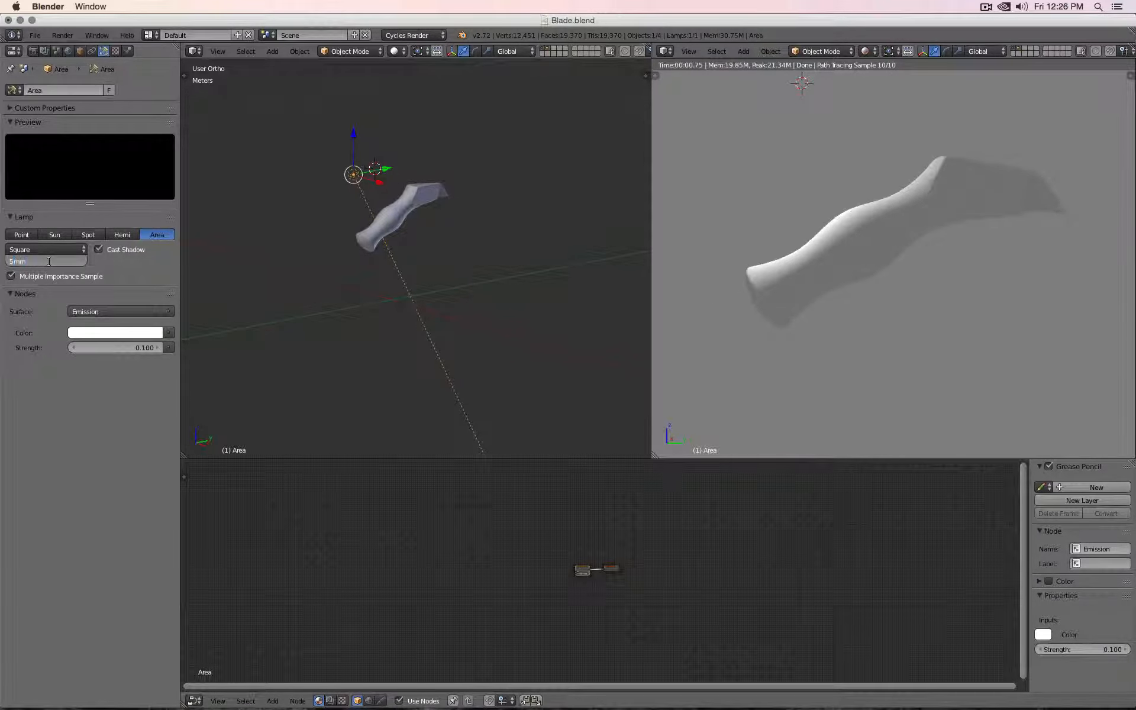
text(5mm)
key(Return)
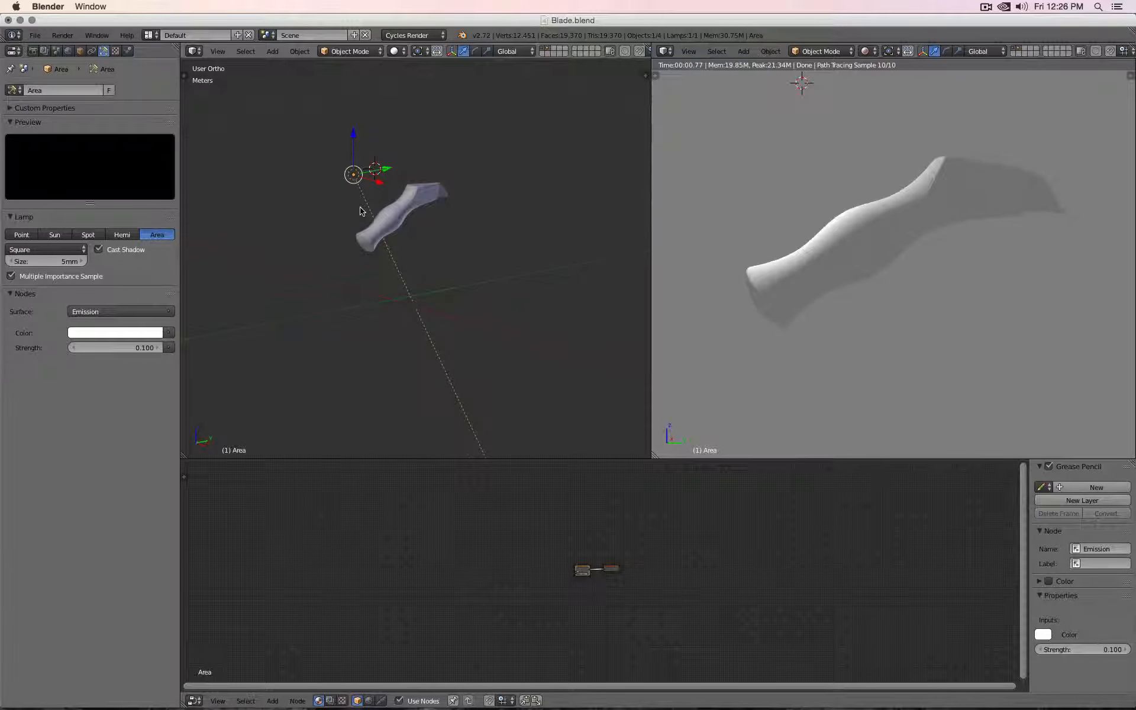
Step: Centre the area lamp over the knife by setting its X location to 0
key(KP_1)
key(n)
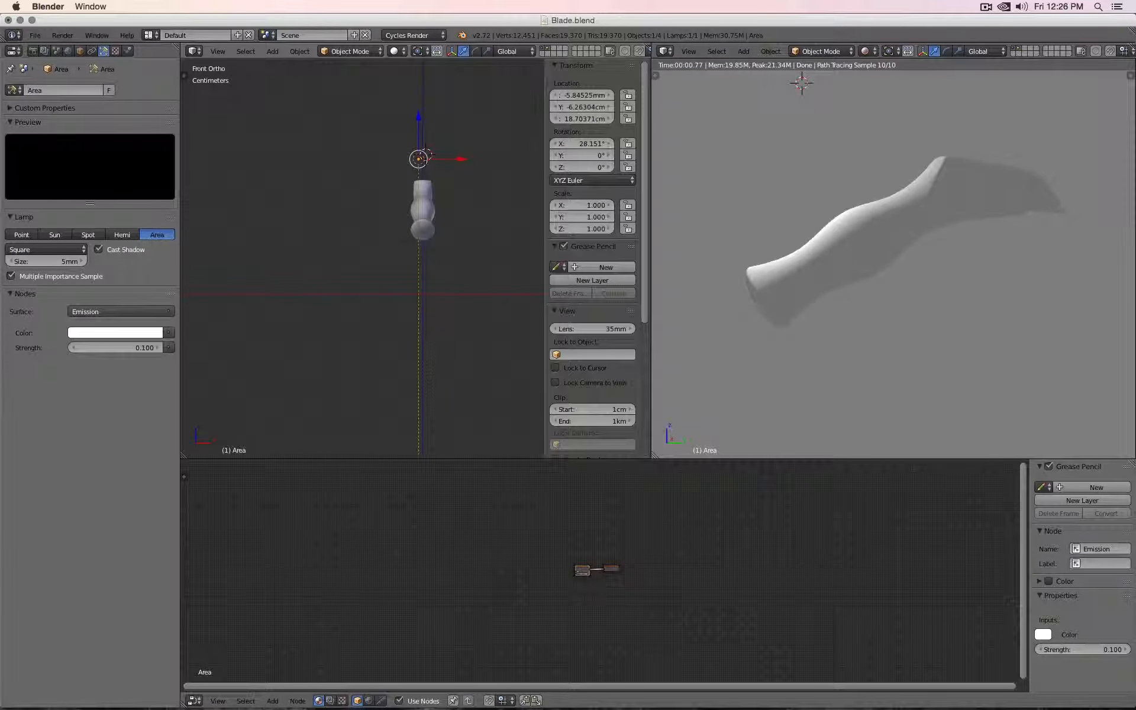
click(582, 95)
text(0)
key(Return)
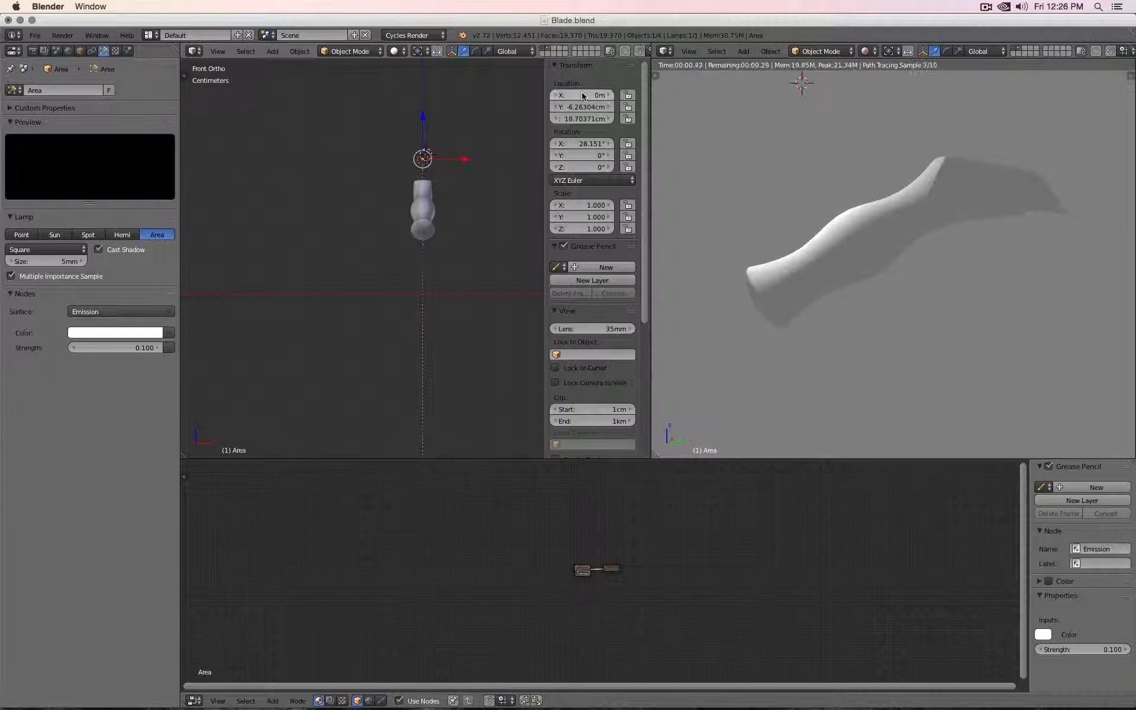
Step: Set the square area lamp's size back to 10 cm and view it from the side and at an angle
click(71, 260)
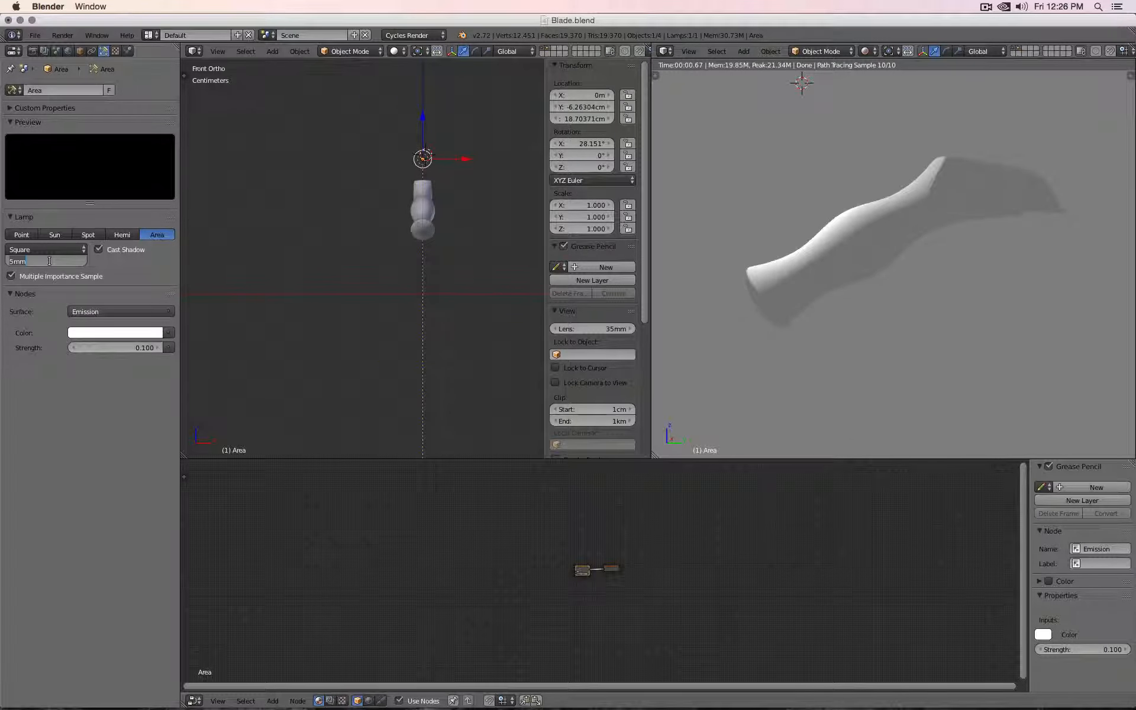
key(Return)
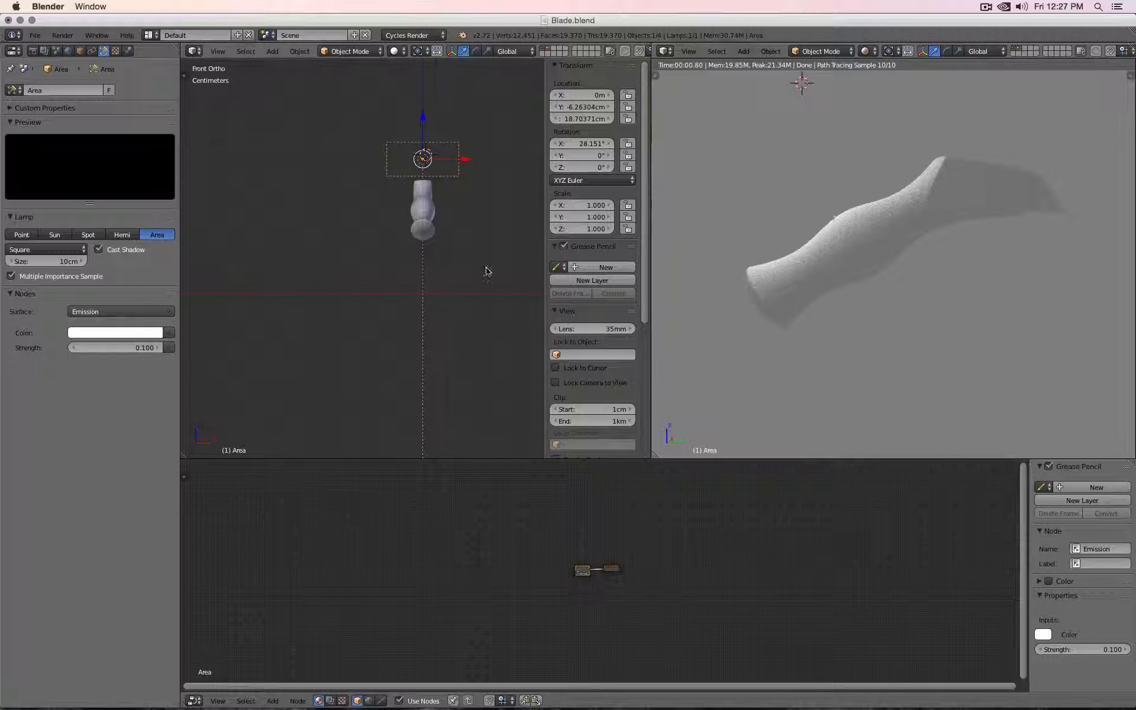
key(KP_3)
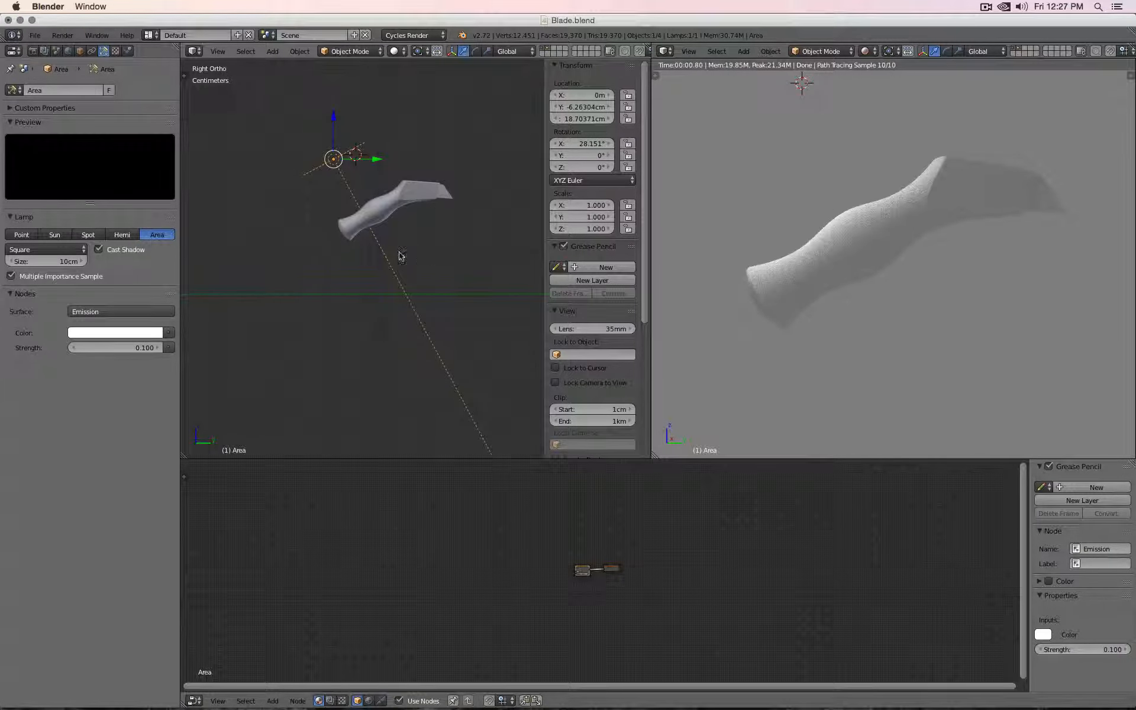
middle_drag(399, 254, 448, 287)
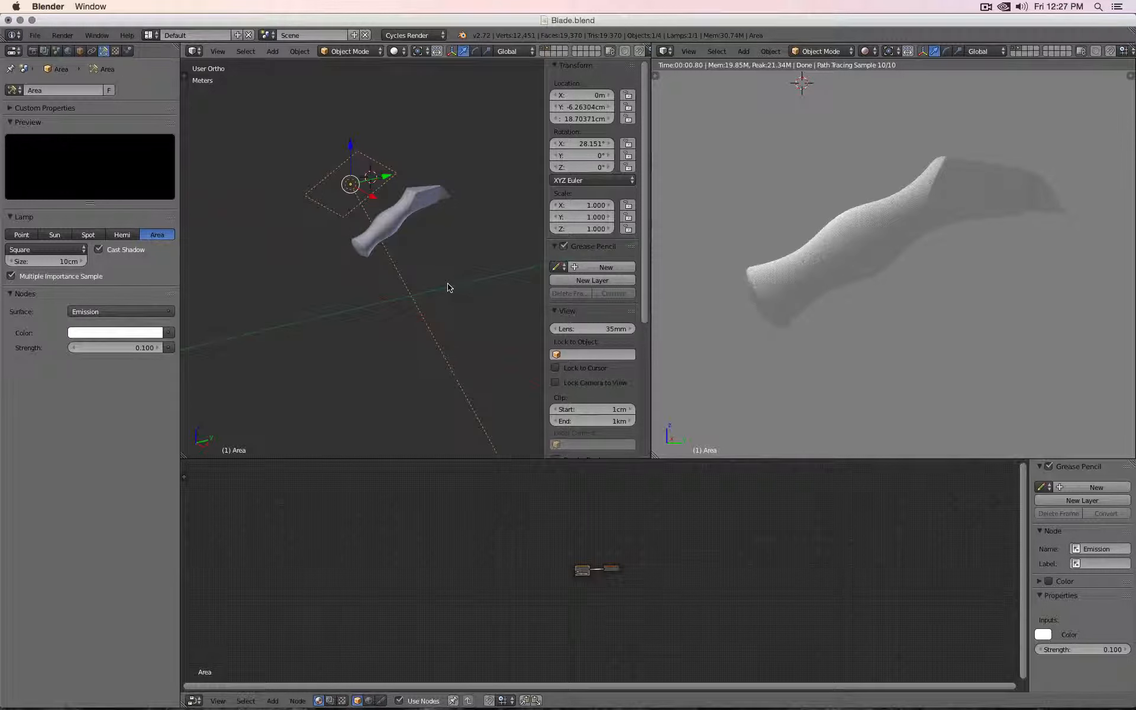
Step: Change the area lamp's shape to Rectangle and set its Y size to 20 cm
click(60, 253)
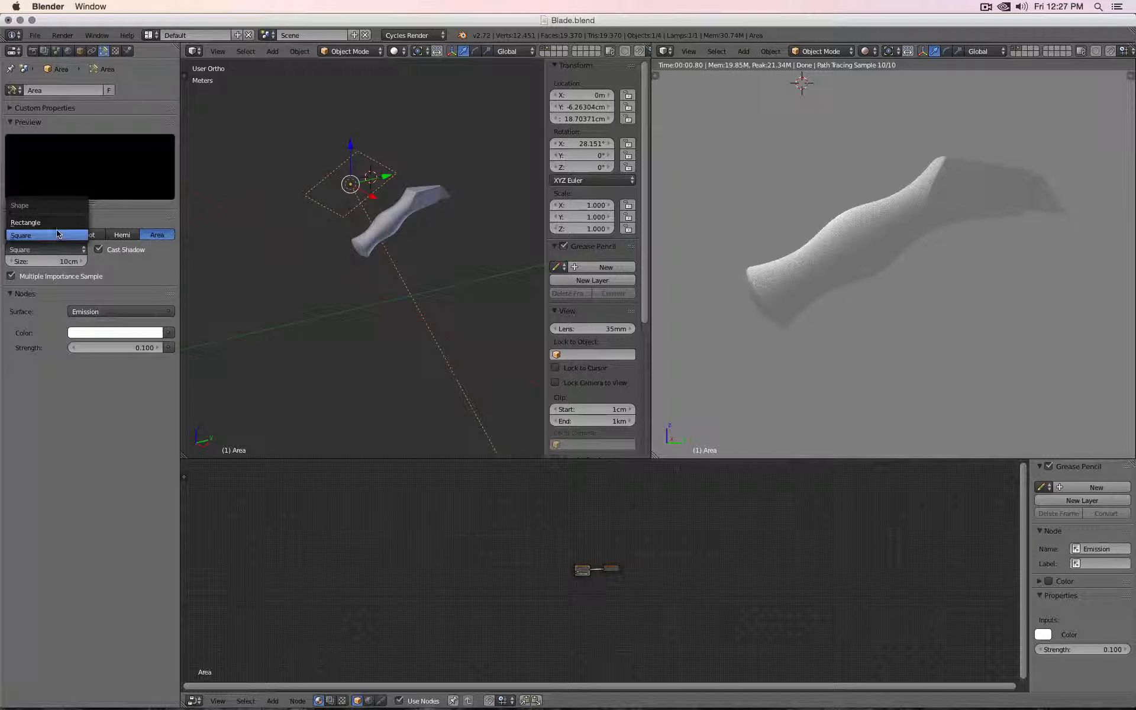
click(59, 222)
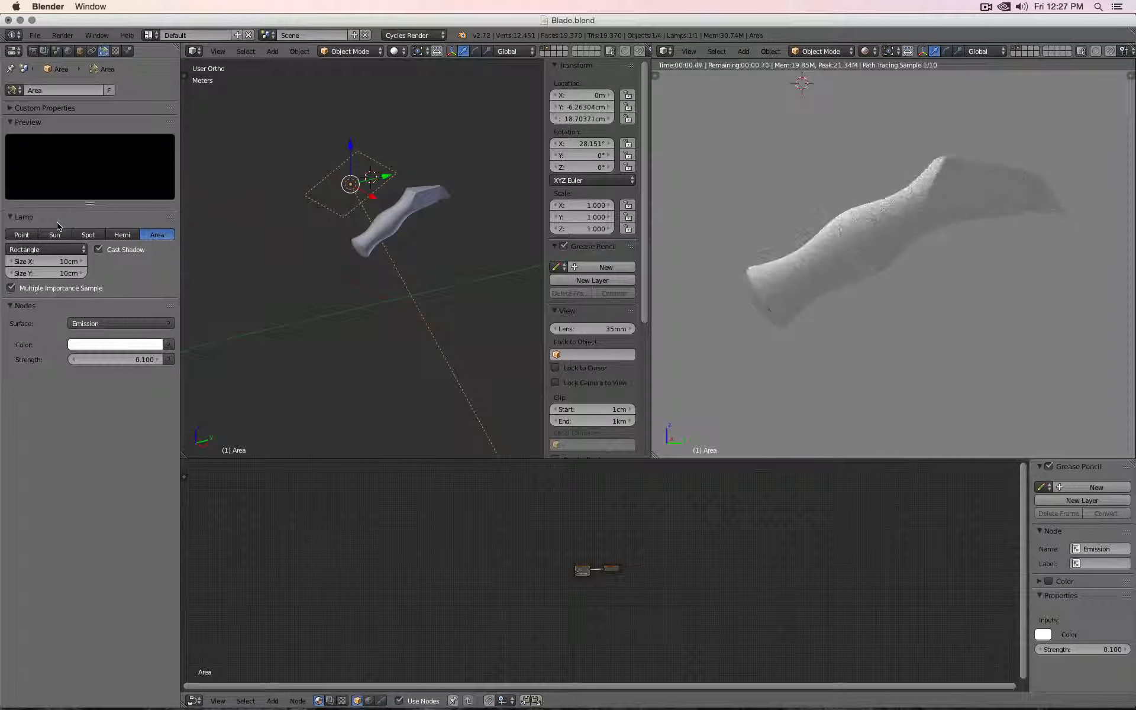
click(50, 272)
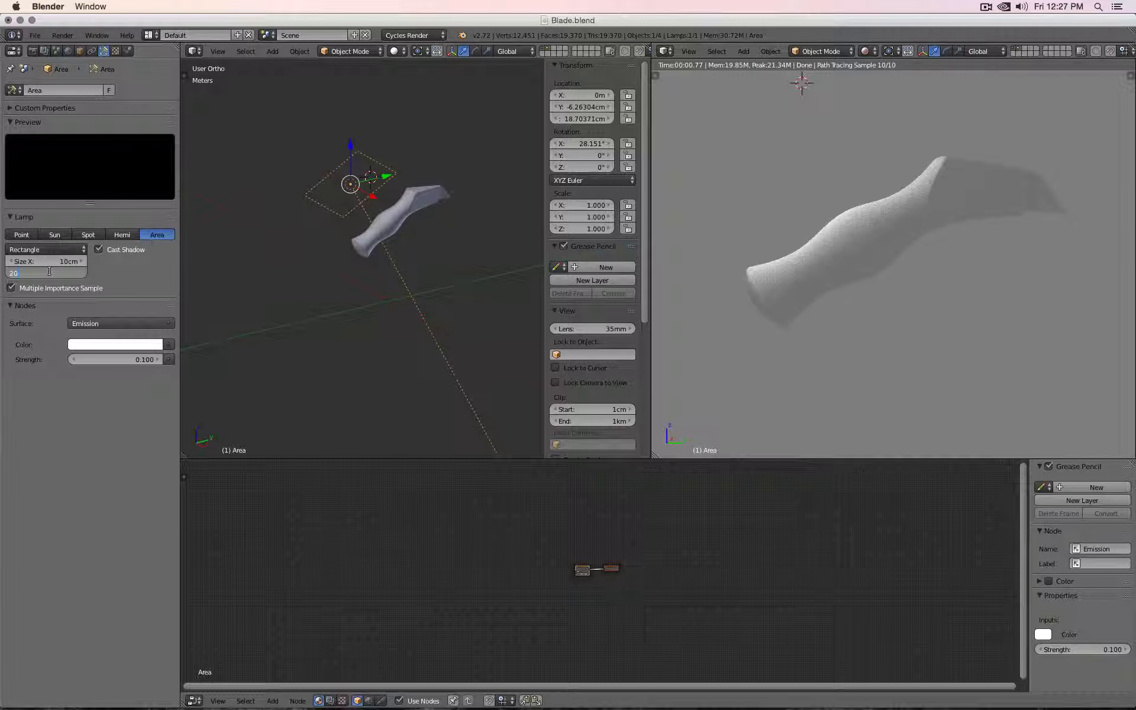
text(20)
key(Return)
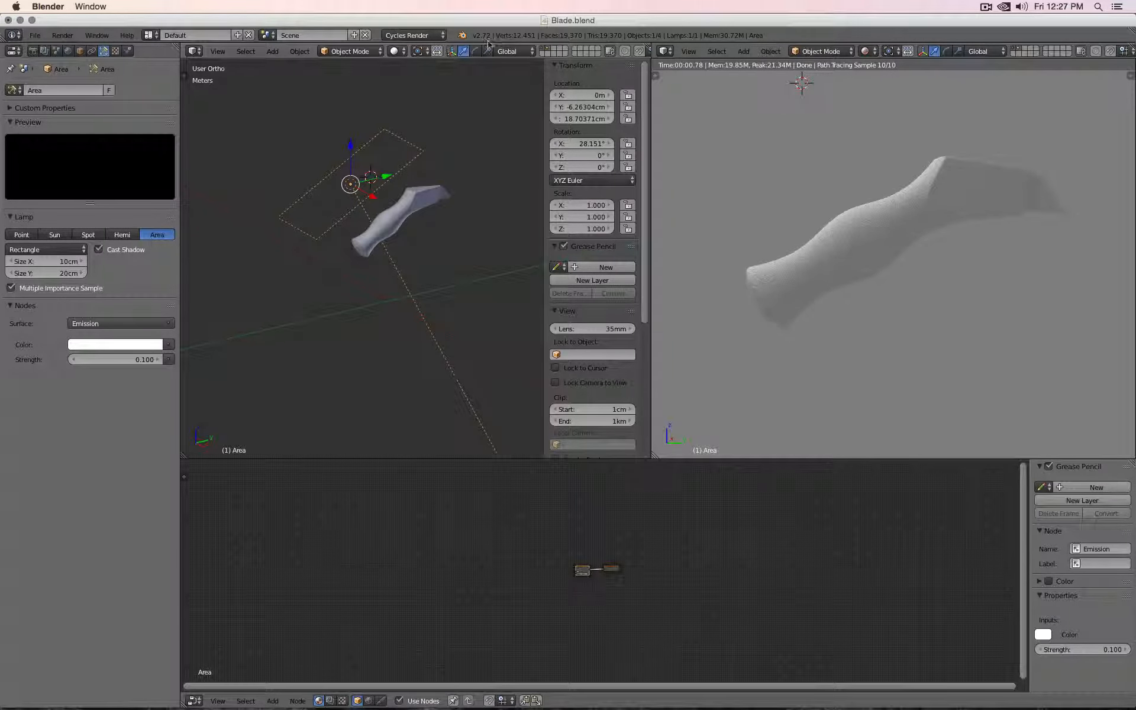
Step: Switch the transform orientation to Local and move the rectangular area lamp in the right view to about Y -4.46 cm, Z 20.75 cm
click(512, 51)
click(526, 83)
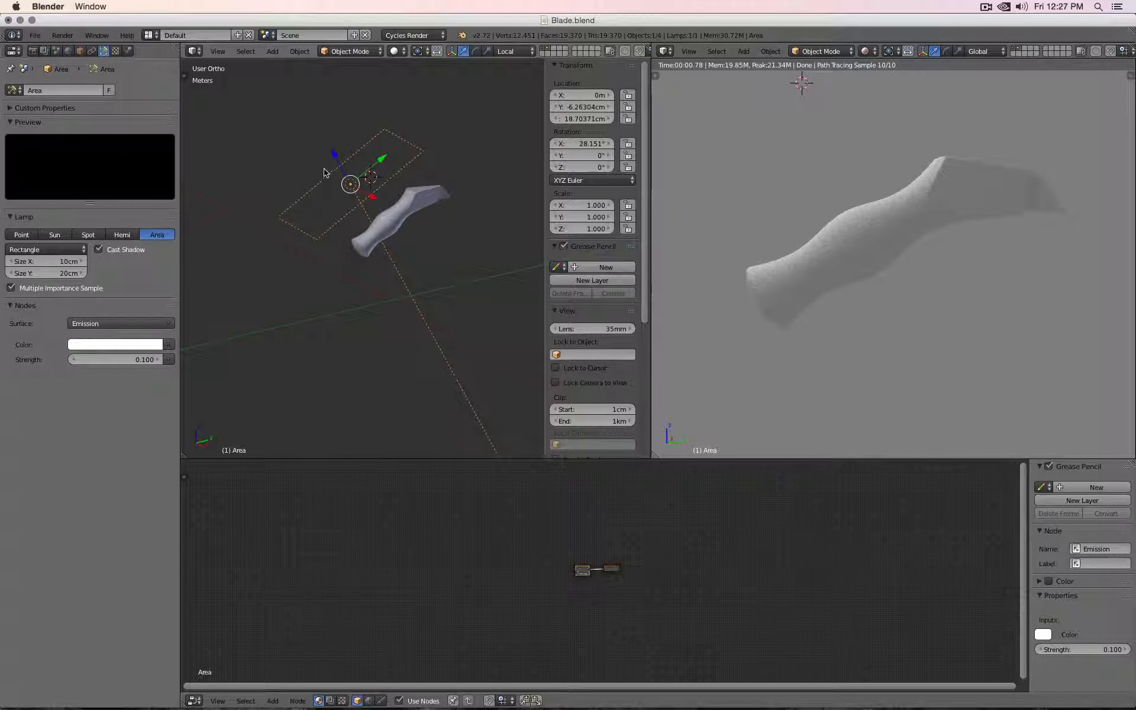
middle_drag(370, 259, 300, 218)
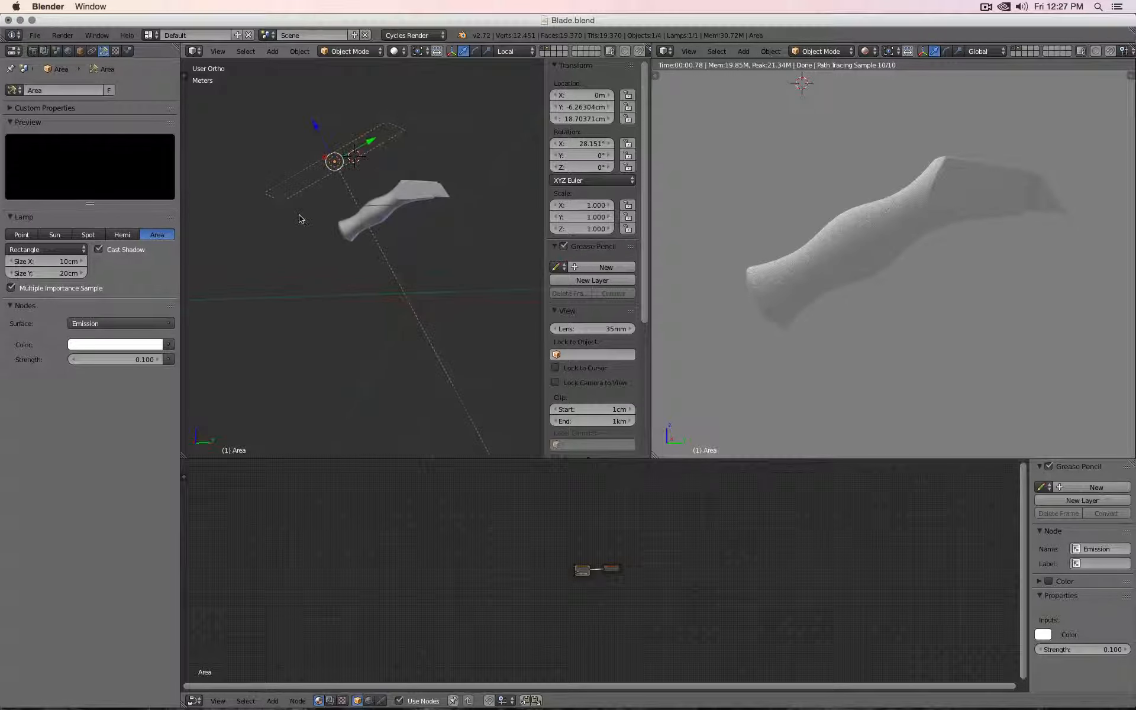
key(KP_1)
key(KP_3)
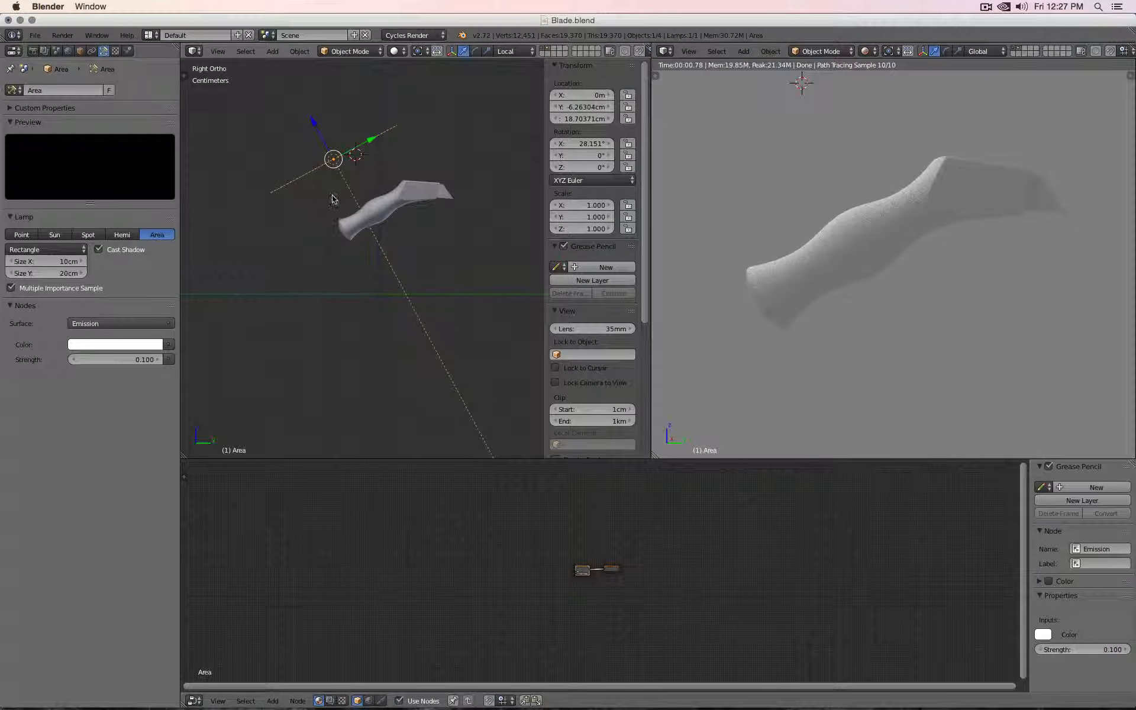
key(g)
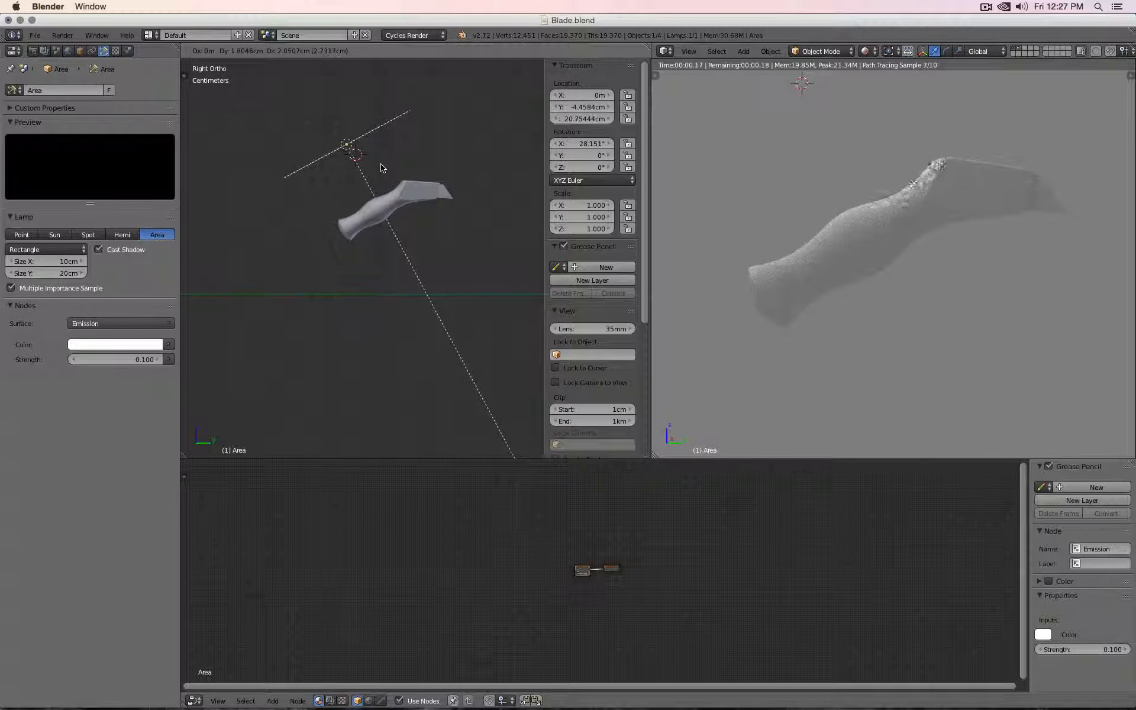
click(379, 169)
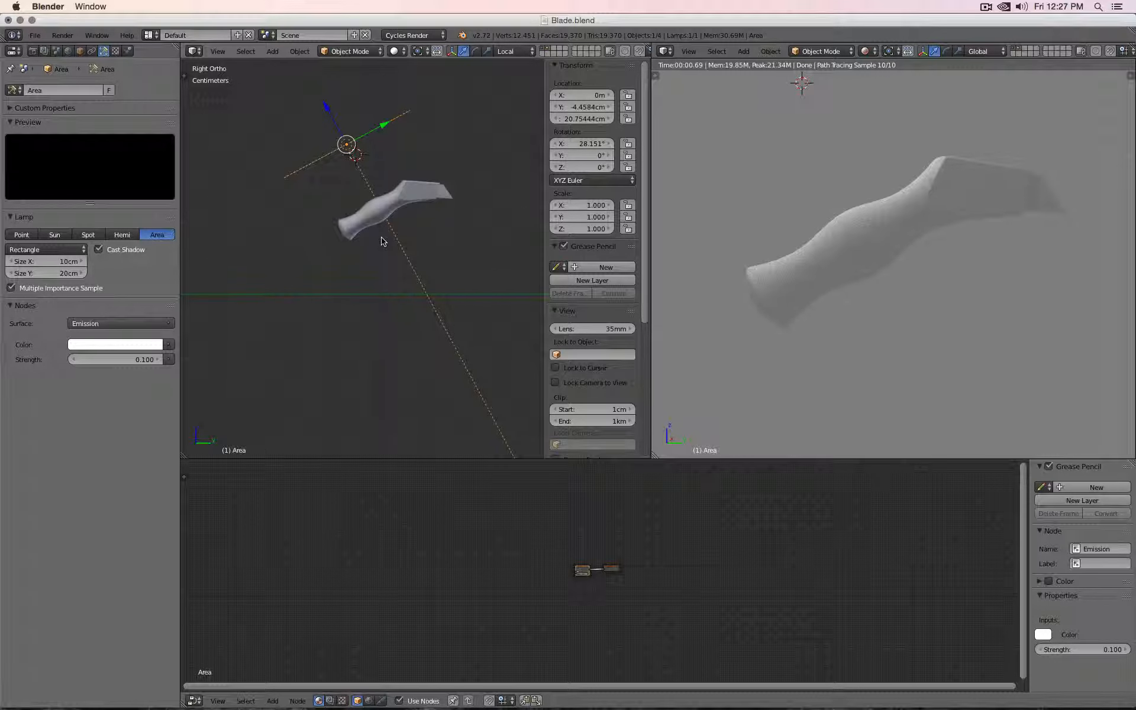
Step: Add a second area lamp and place it below the knife at about Y 3.6 cm, Z 6.3 cm
key(shift+a)
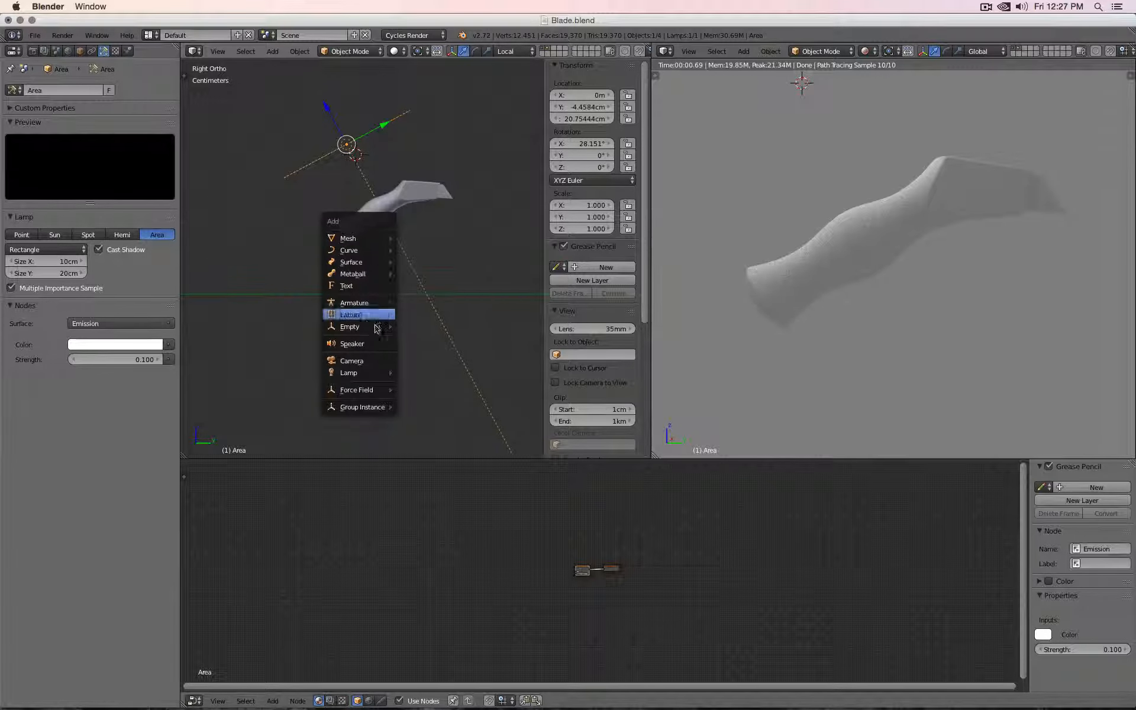
mouse_move(379, 373)
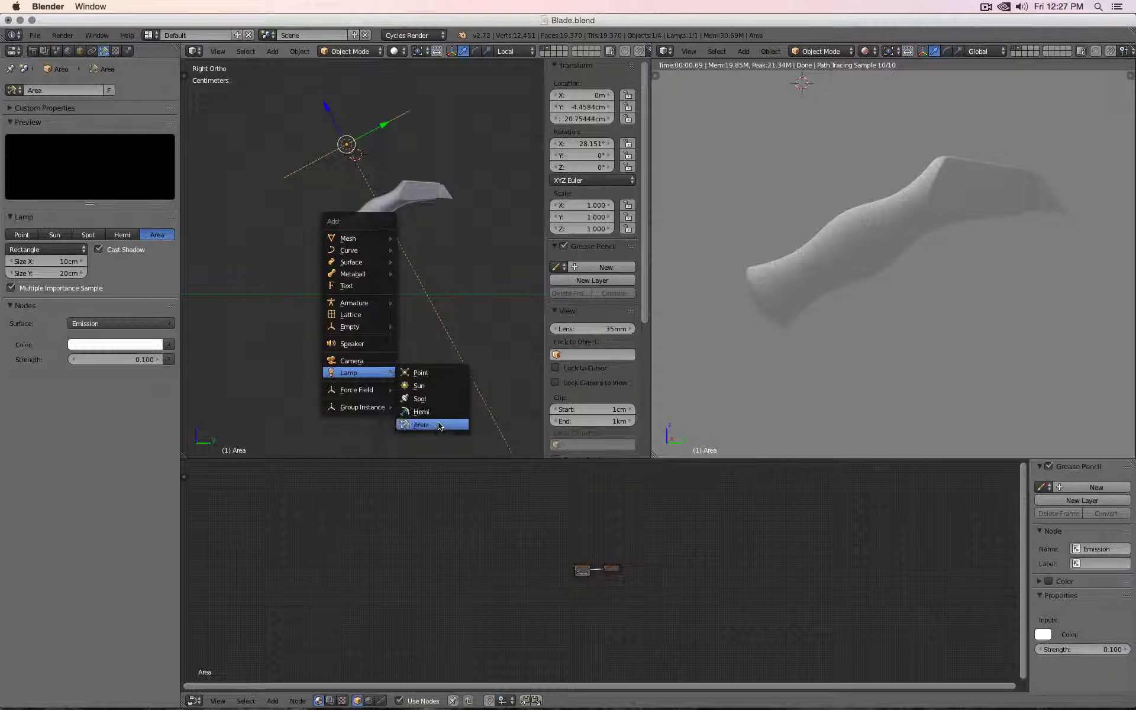
click(422, 424)
key(g)
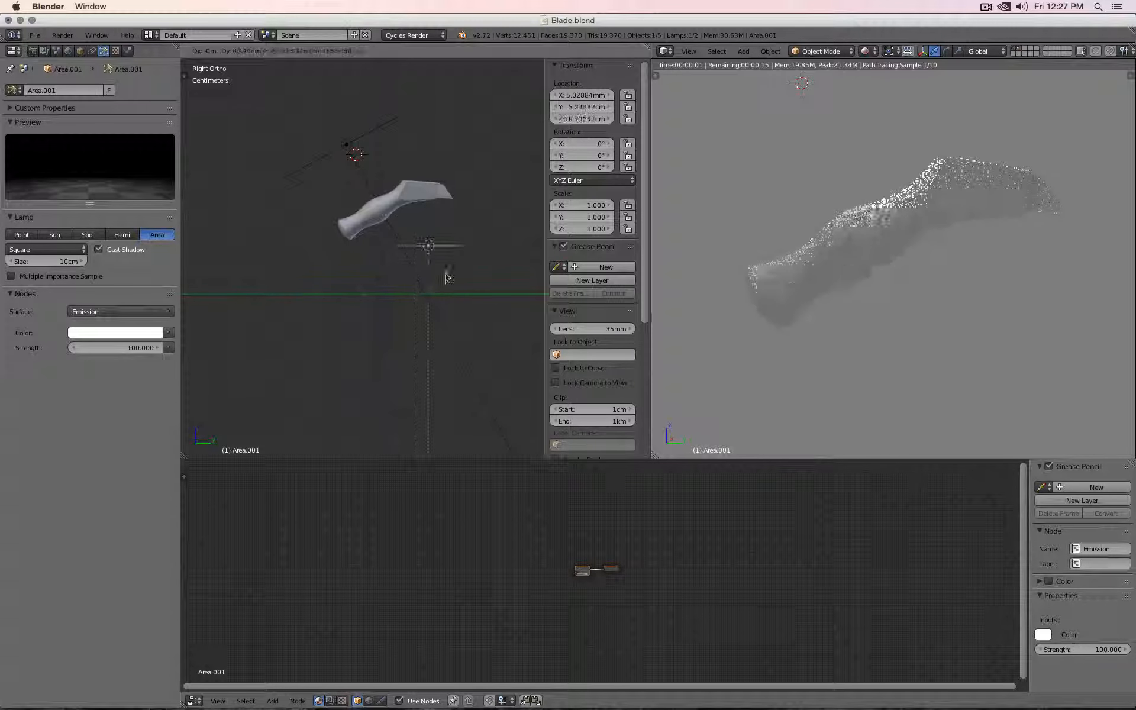
click(424, 280)
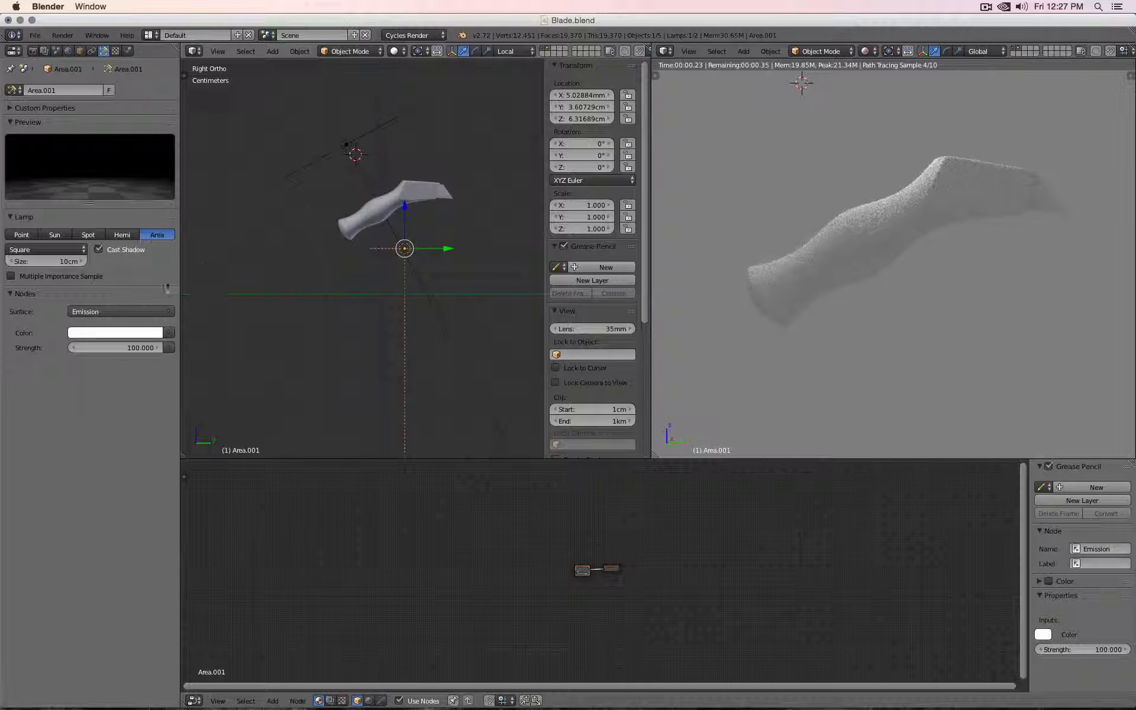
Step: Set the new area lamp's strength to 0.1 and enable Multiple Importance Sample for it
click(125, 350)
key(BackSpace)
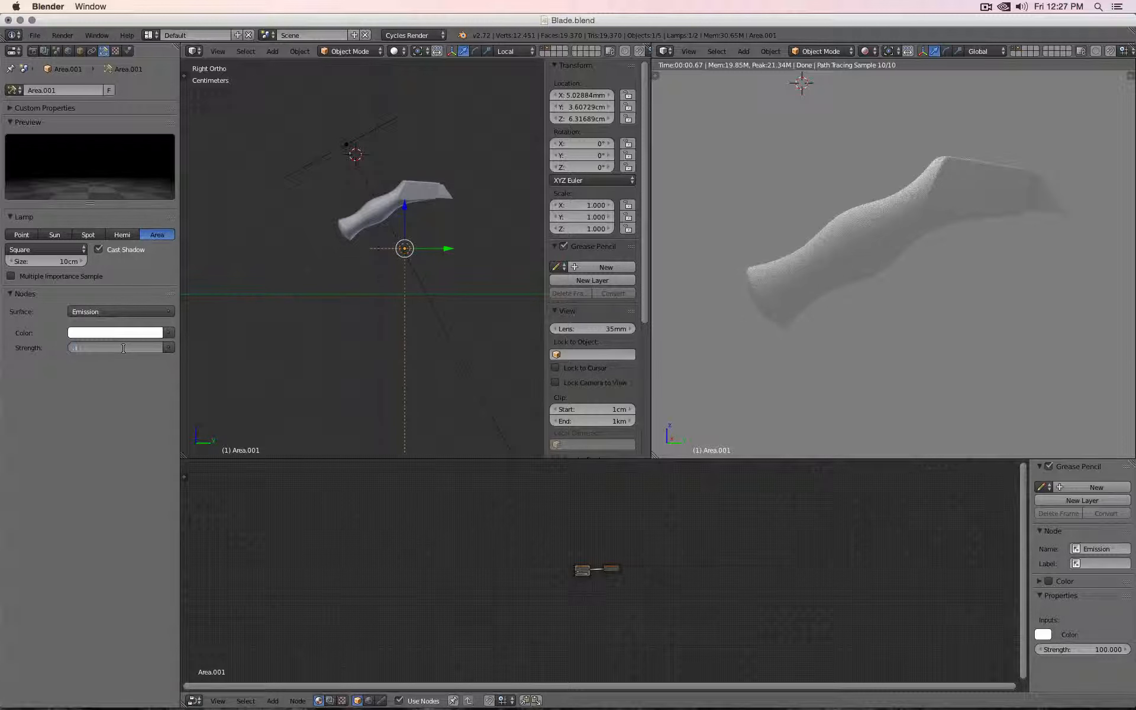
text(.1)
key(Return)
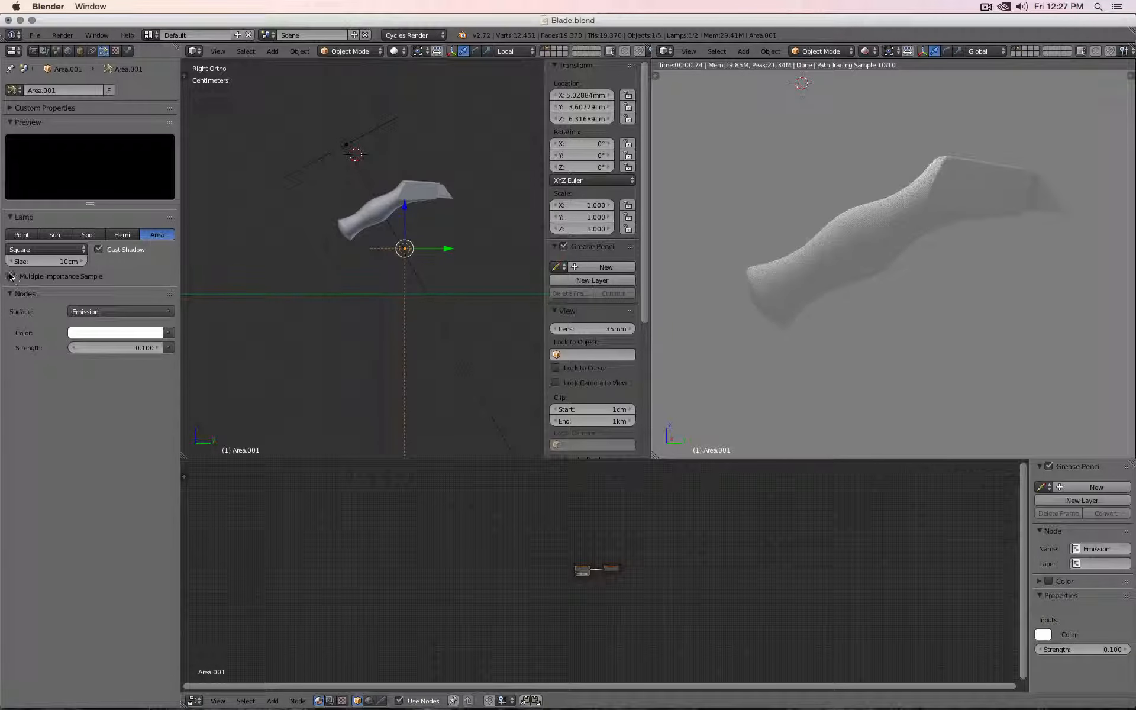
click(10, 276)
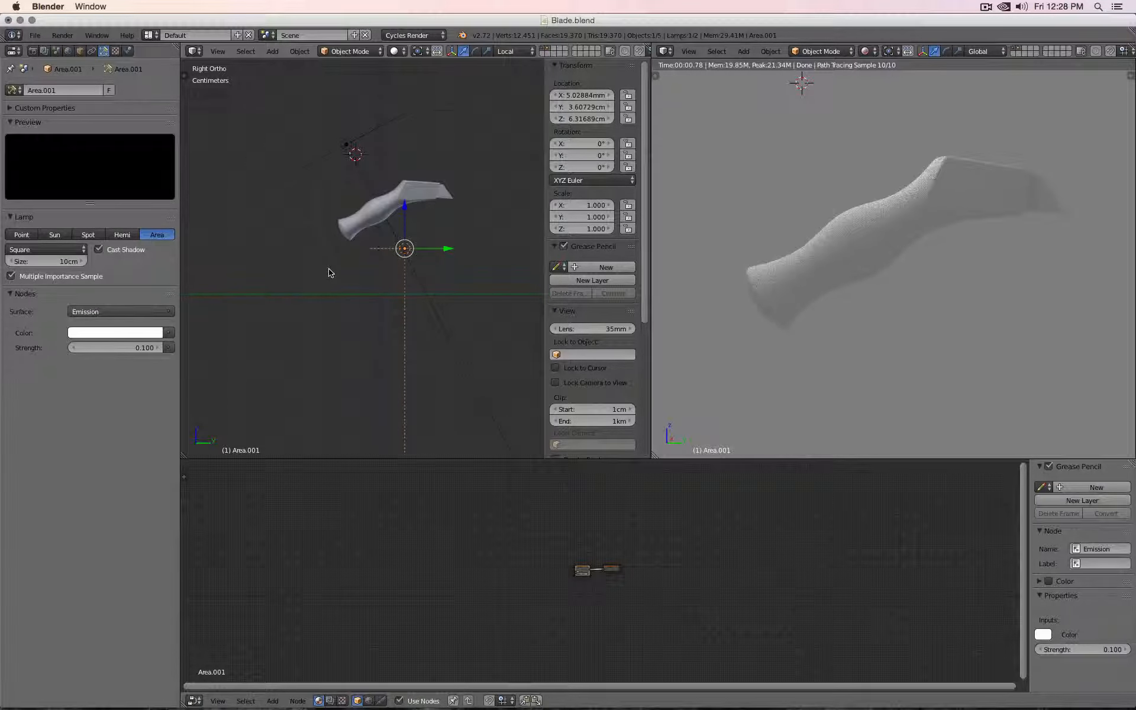
Step: In the front view, place the new lamp beside the knife at about X 15.3 cm, Z 12 cm, with a Y rotation of 90°
key(KP_1)
scroll(395, 254, down, 2)
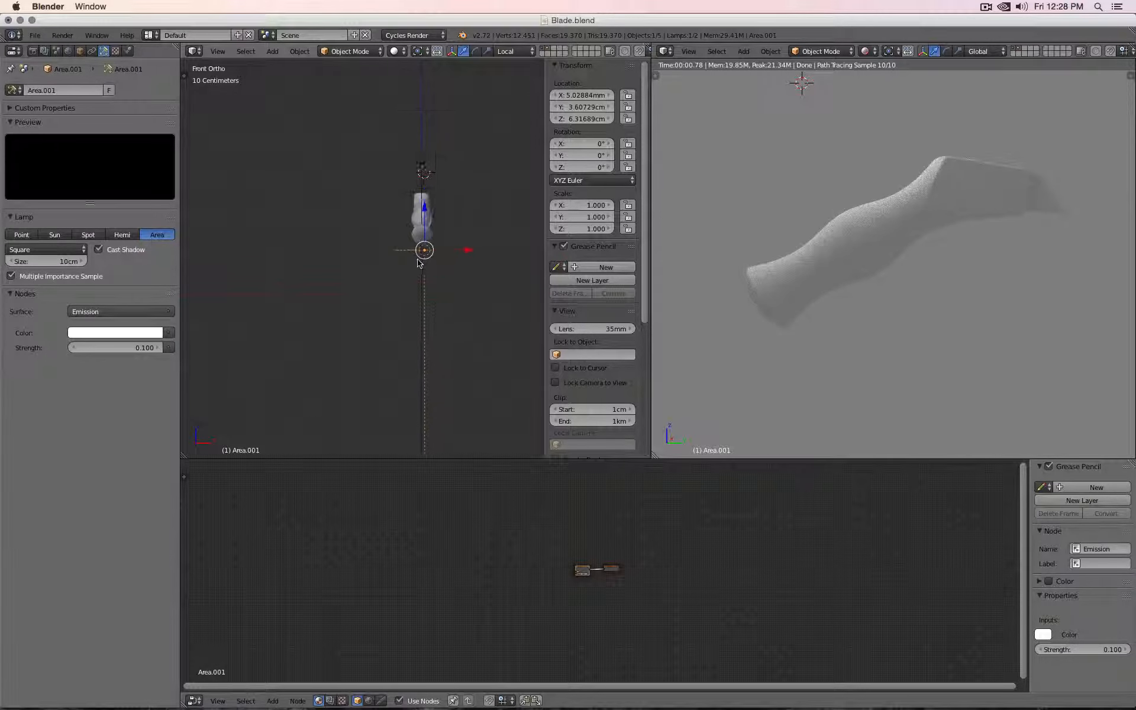
key(g)
click(487, 239)
key(r)
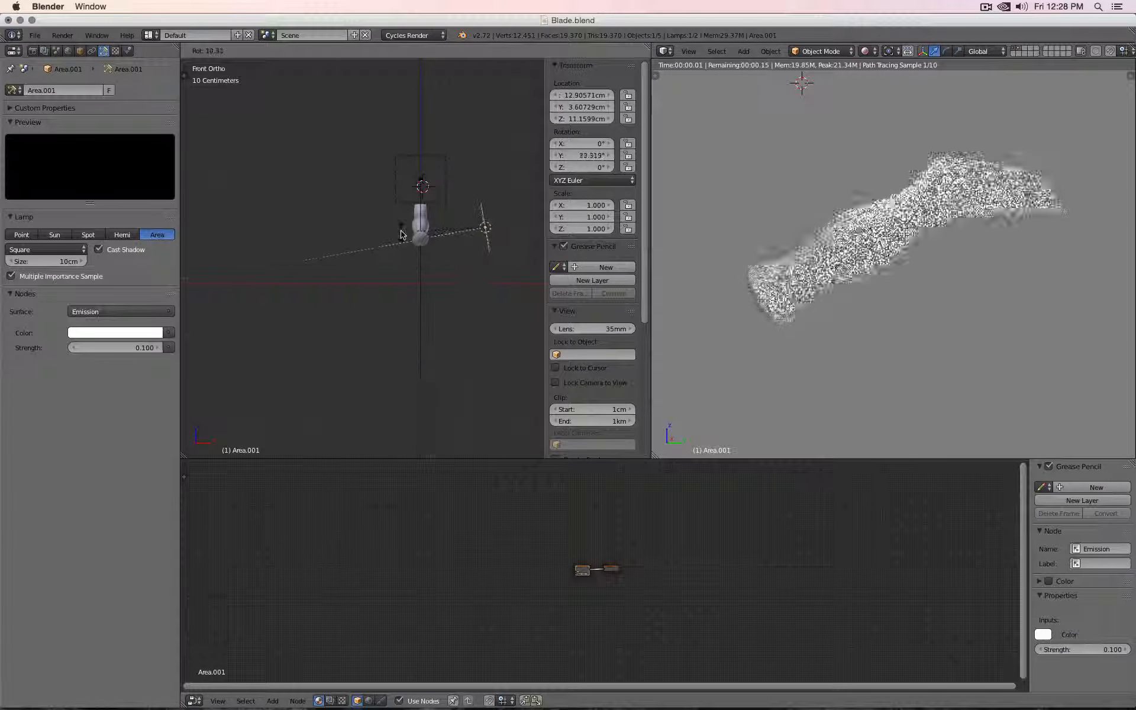
click(401, 221)
click(580, 156)
text(90)
key(Return)
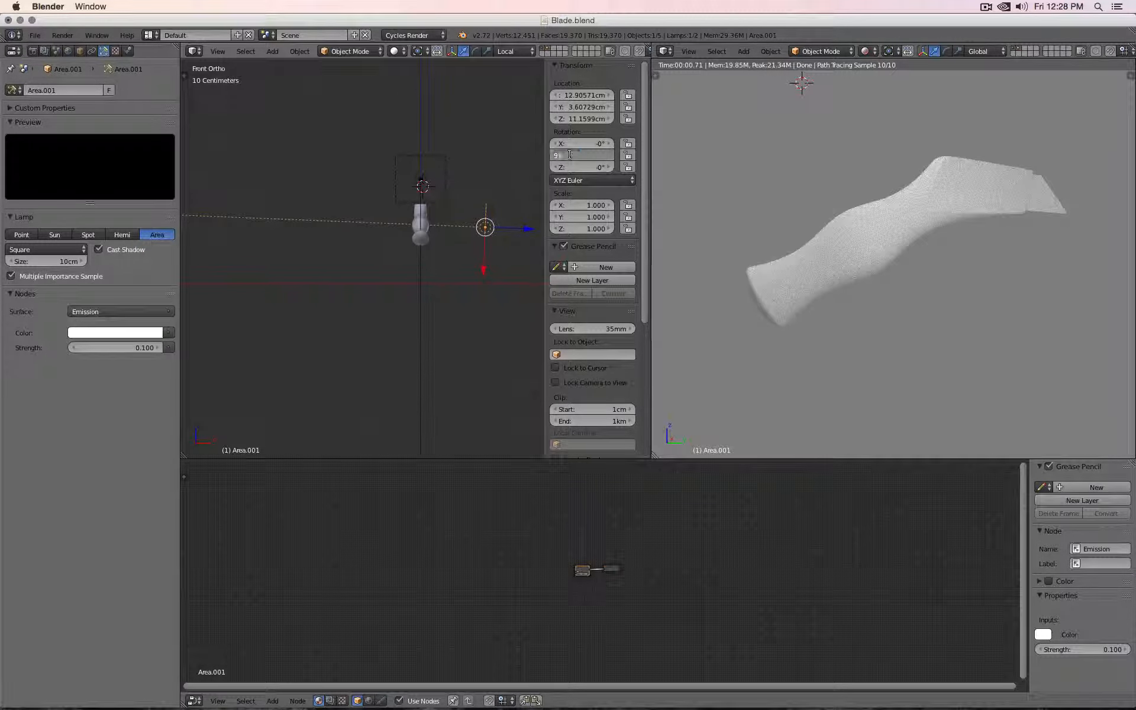
key(g)
click(514, 200)
Step: Set the strength of the rectangular area lamp above the knife to 0.2
middle_drag(514, 200, 382, 185)
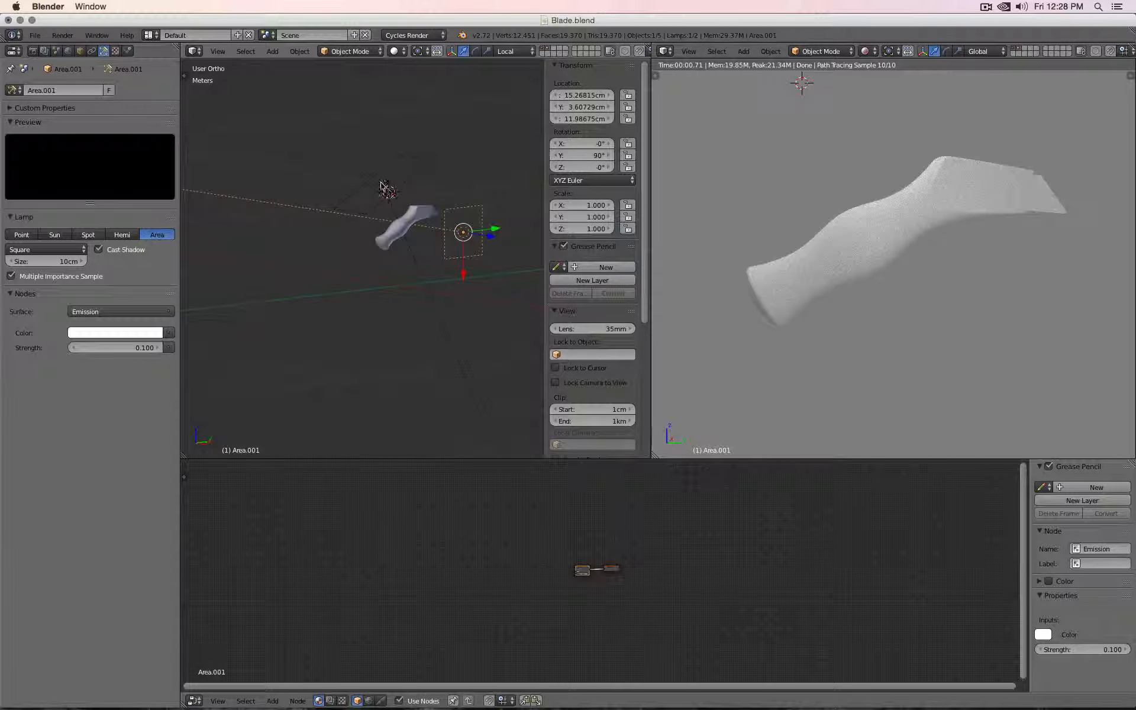
right_click(386, 188)
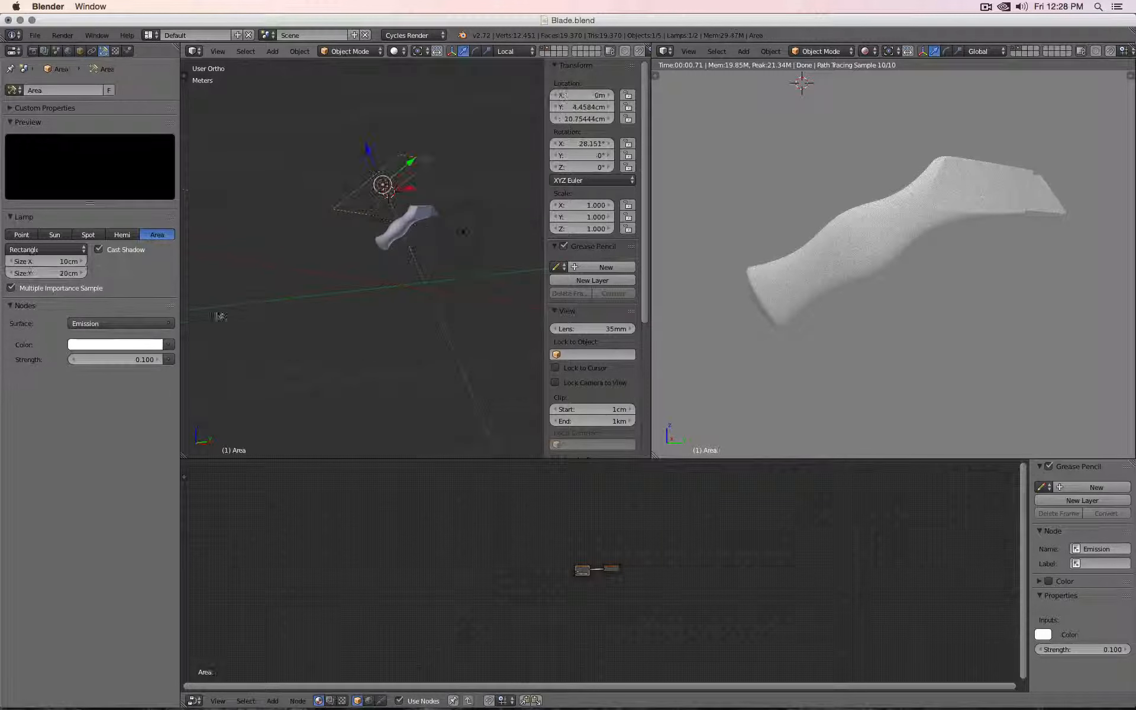
click(123, 357)
text(0.2)
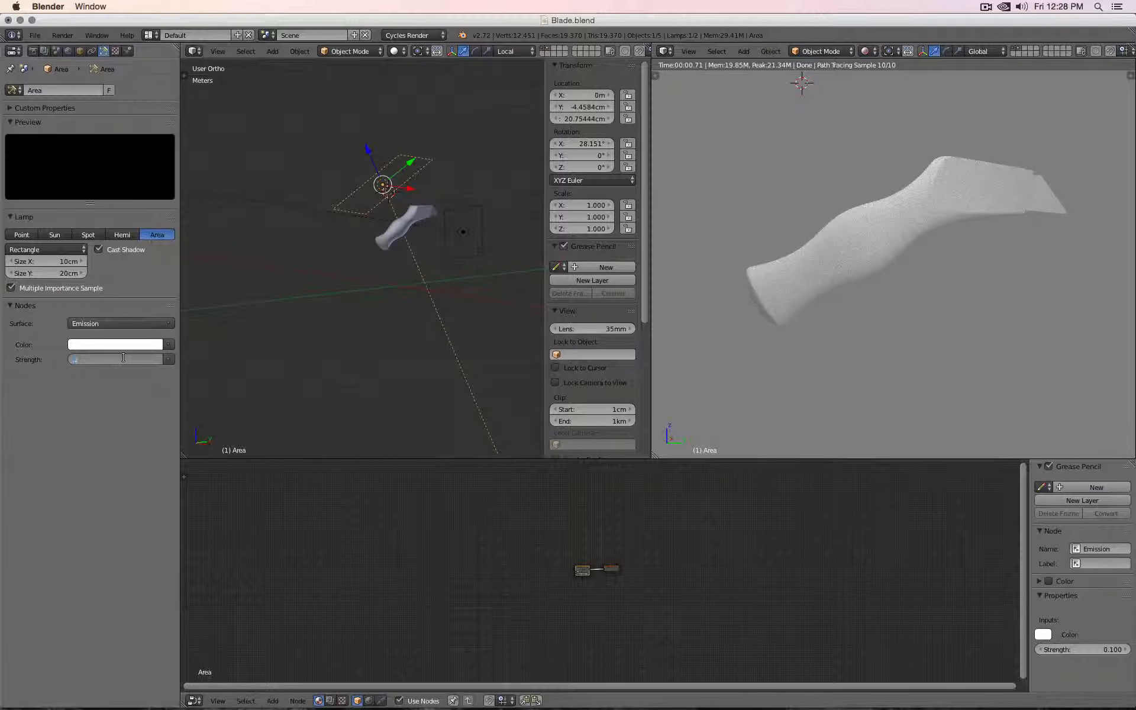
key(Return)
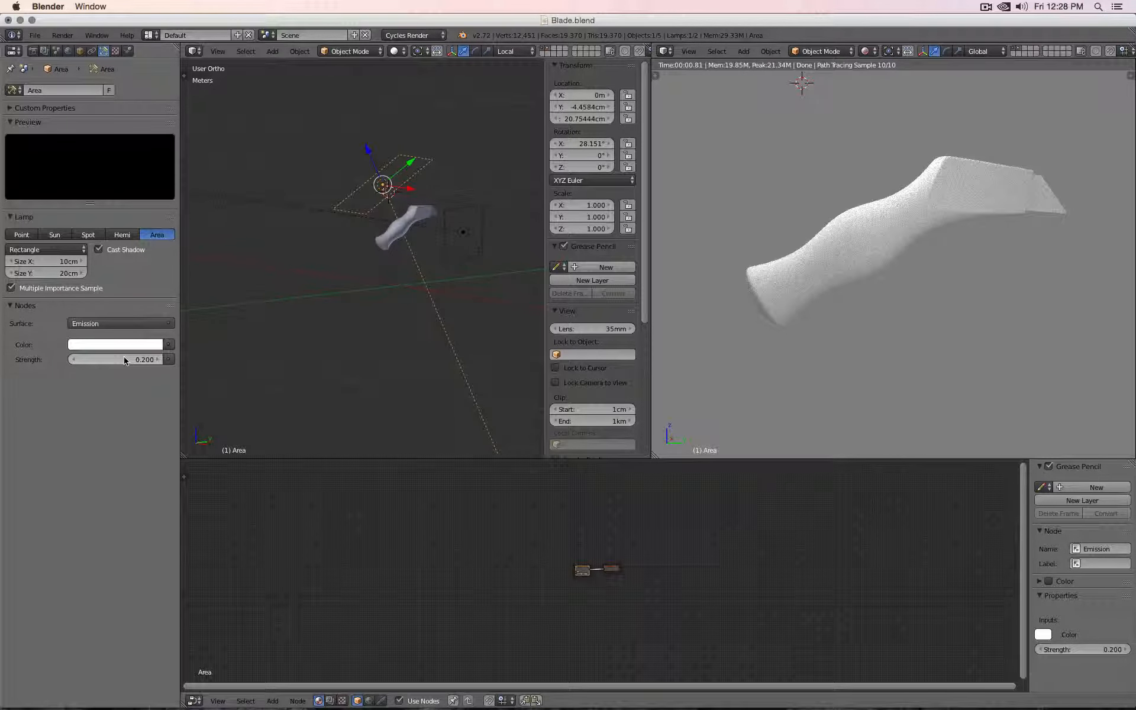
Step: Try a strength of 0.25 on the overhead rectangular lamp and return it to 0.2
click(123, 358)
text(.25)
key(Return)
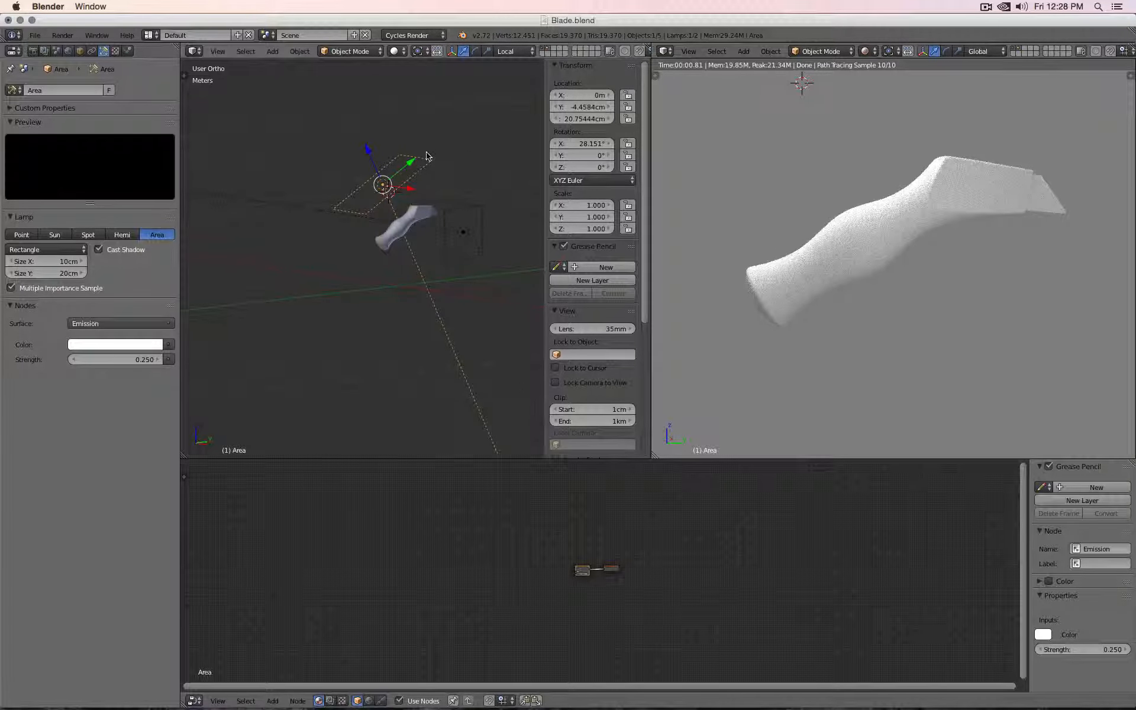
click(123, 359)
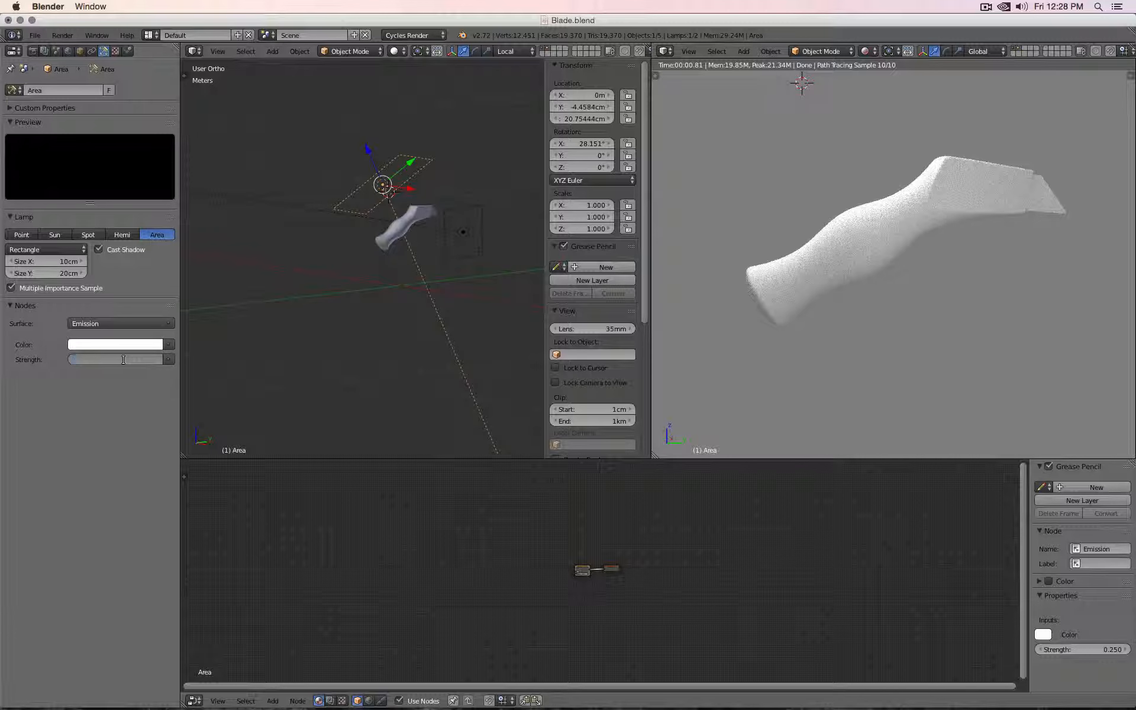
text(0.2)
key(Return)
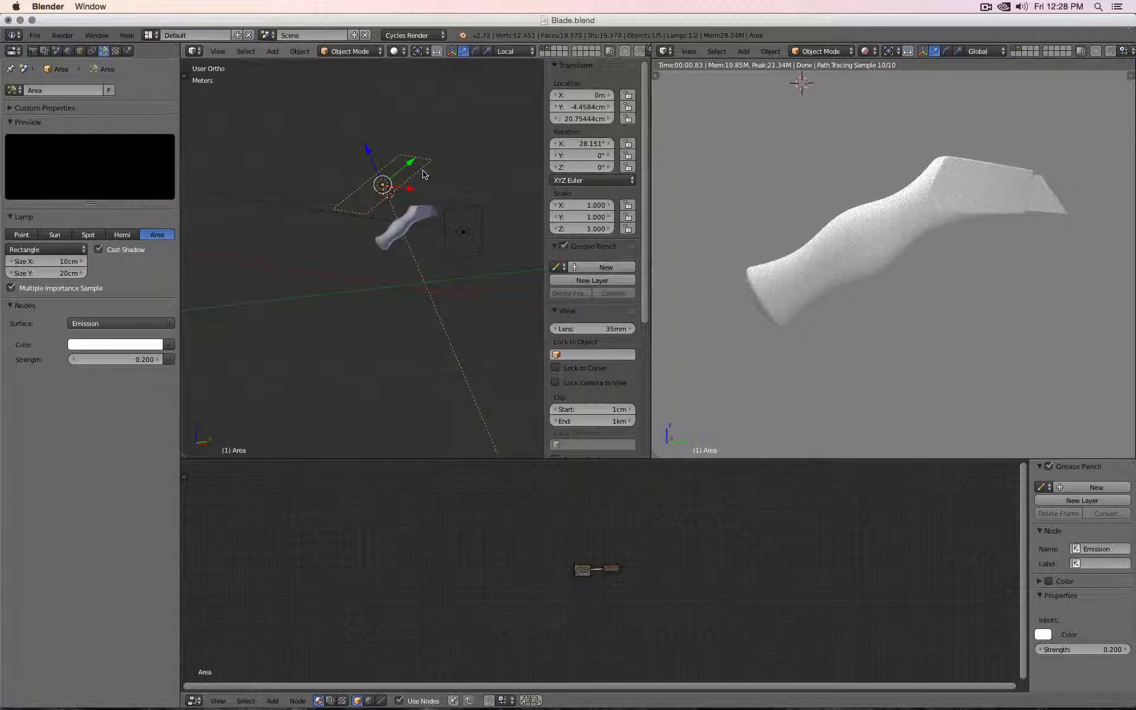
Step: Hide the overhead rectangular lamp to examine the side lamp's light on the knife, and show it again
key(h)
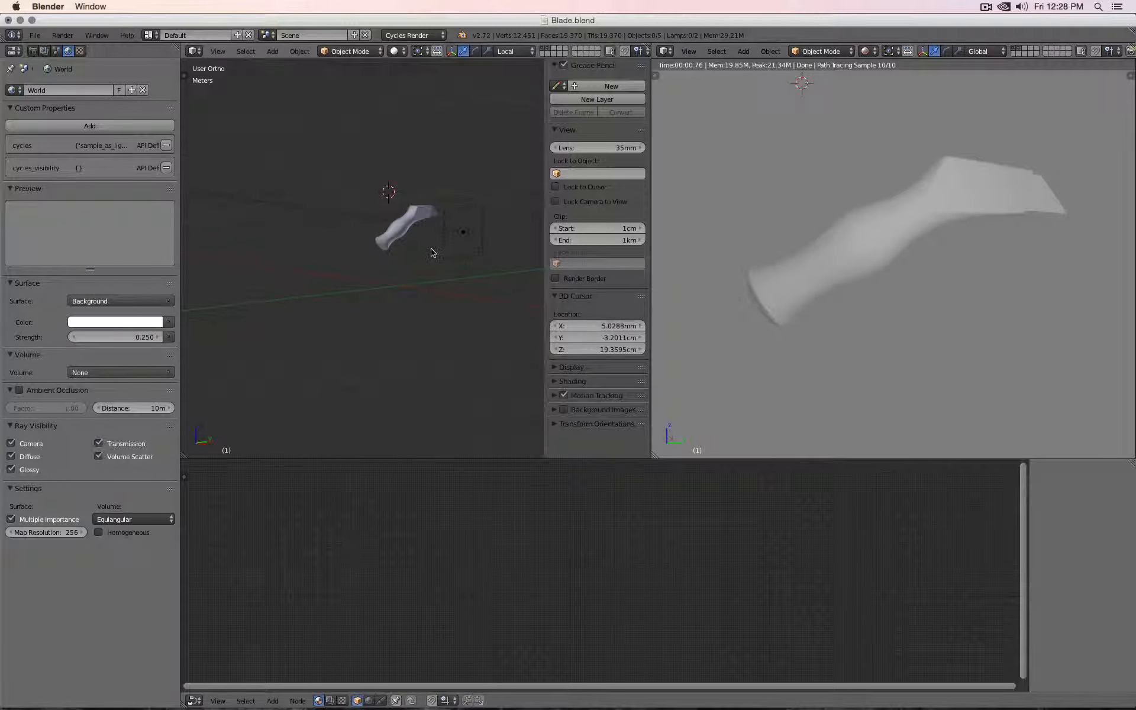
middle_drag(431, 249, 455, 249)
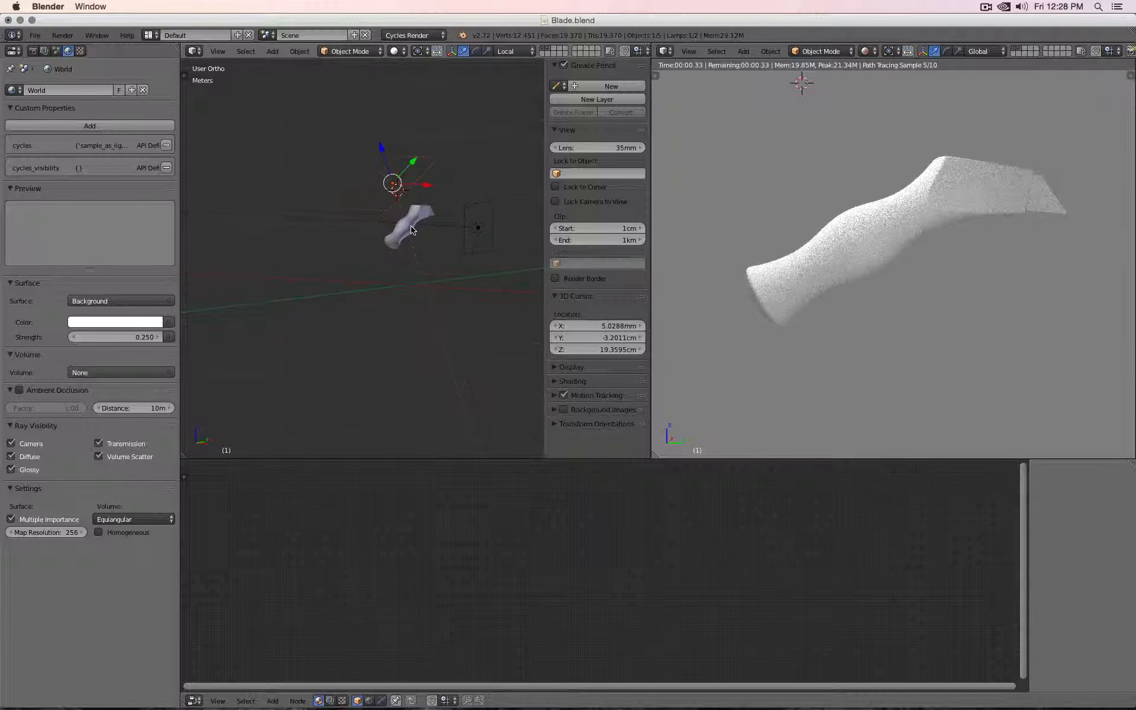
Step: Lower the side lamp to about X 13.5 cm, Z 1.55 cm and tilt it to about 131.5° in Y to face the knife
right_click(477, 219)
key(KP_1)
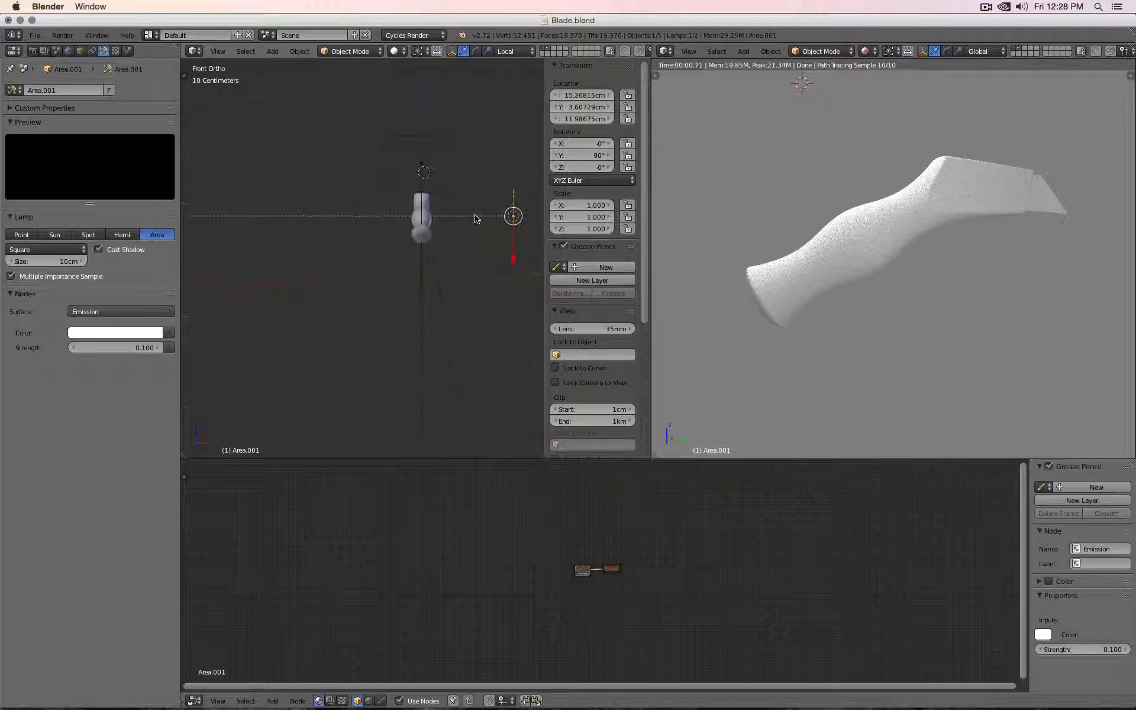
key(g)
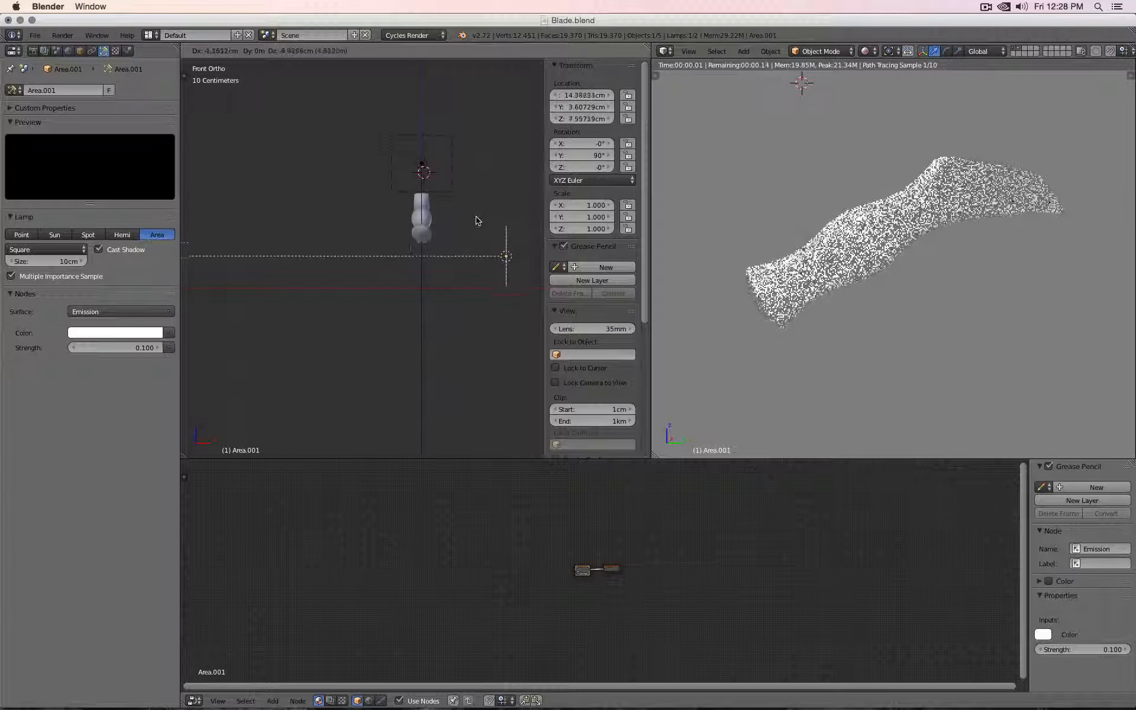
click(401, 250)
key(r)
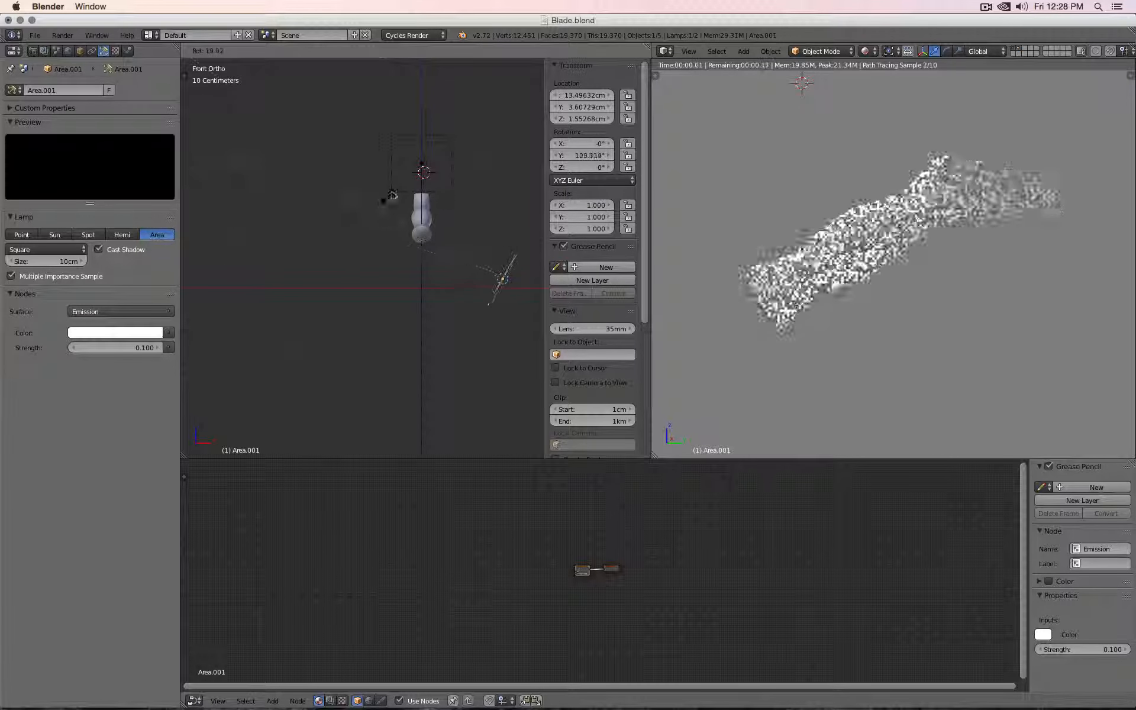
click(414, 184)
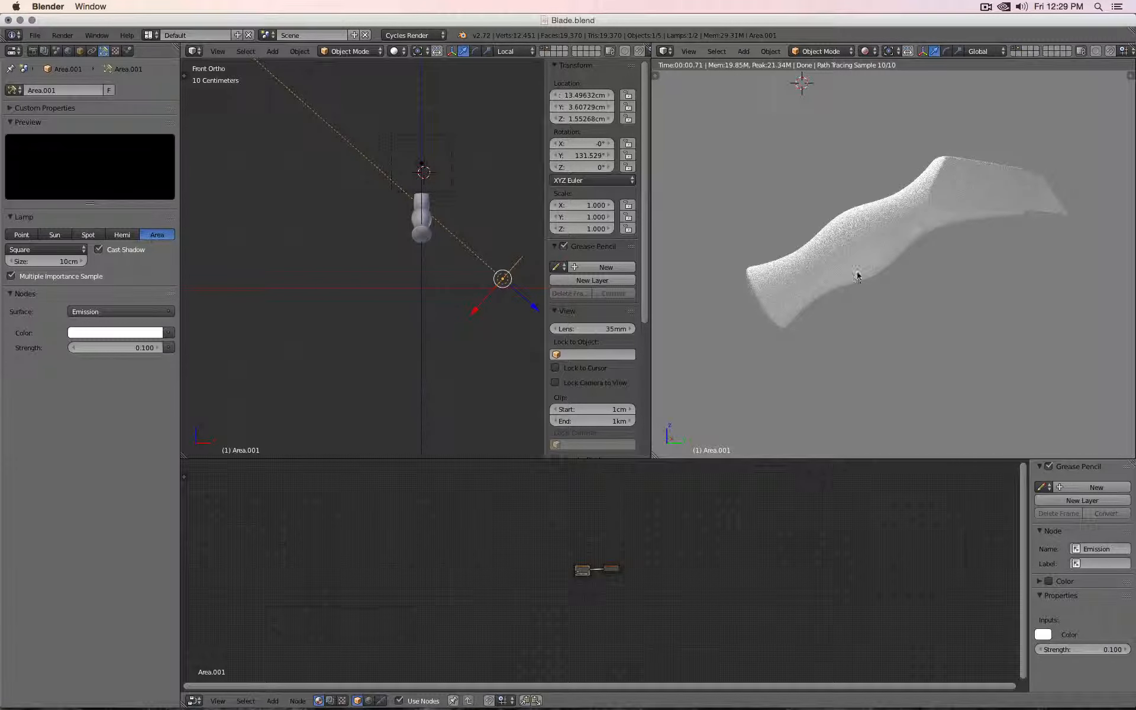
Step: Hide the overhead rectangular lamp and set the side lamp's strength to 0.15
right_click(451, 179)
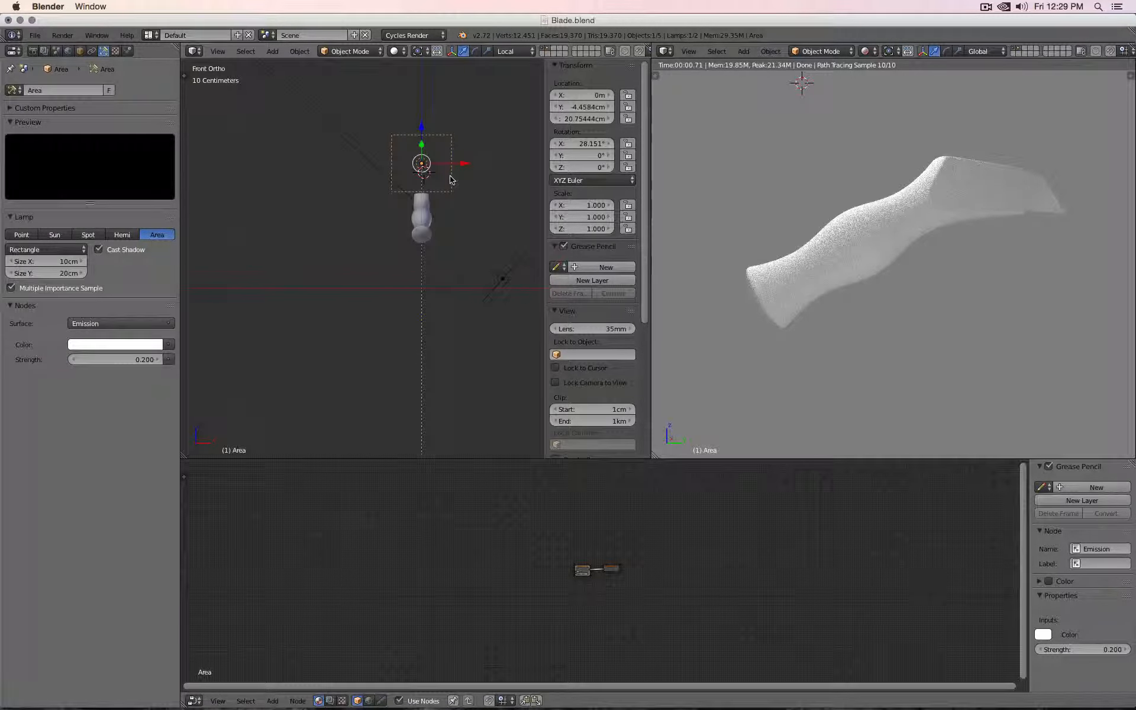
right_click(503, 278)
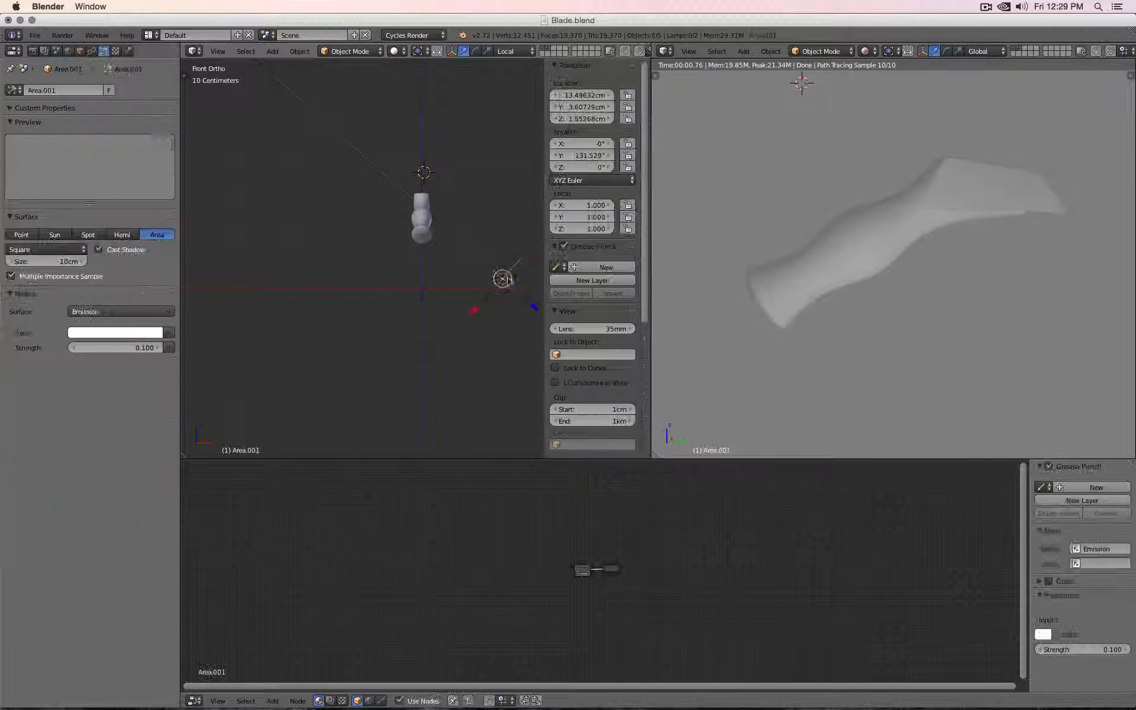
text(5)
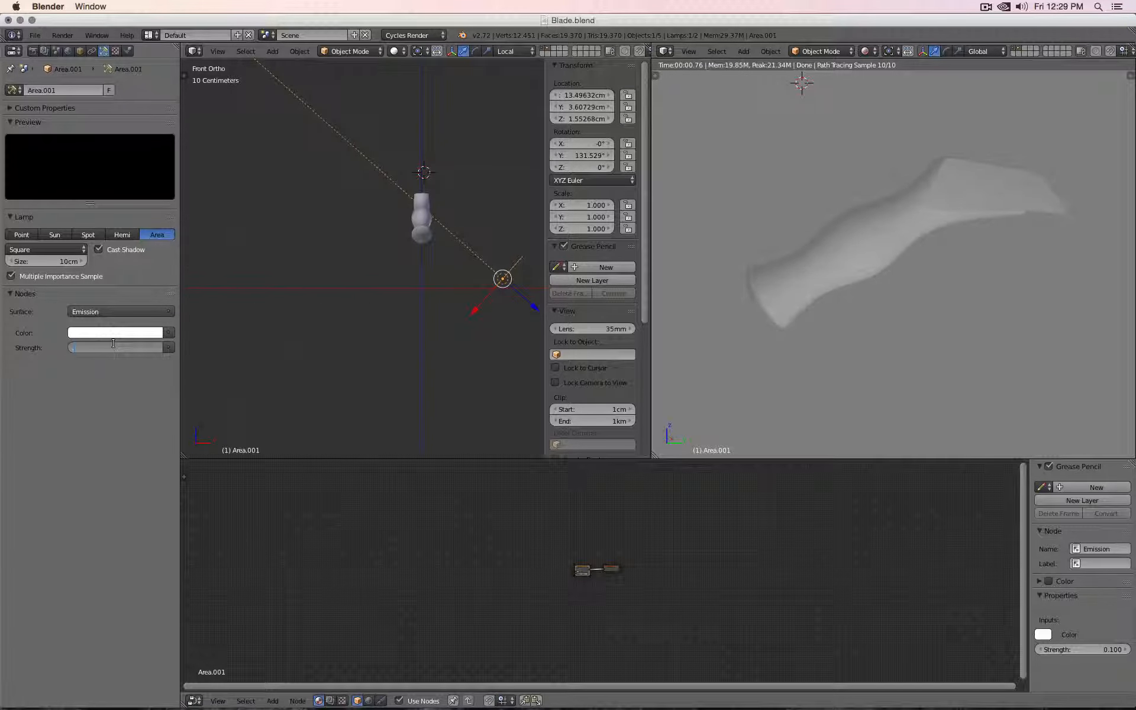
key(Return)
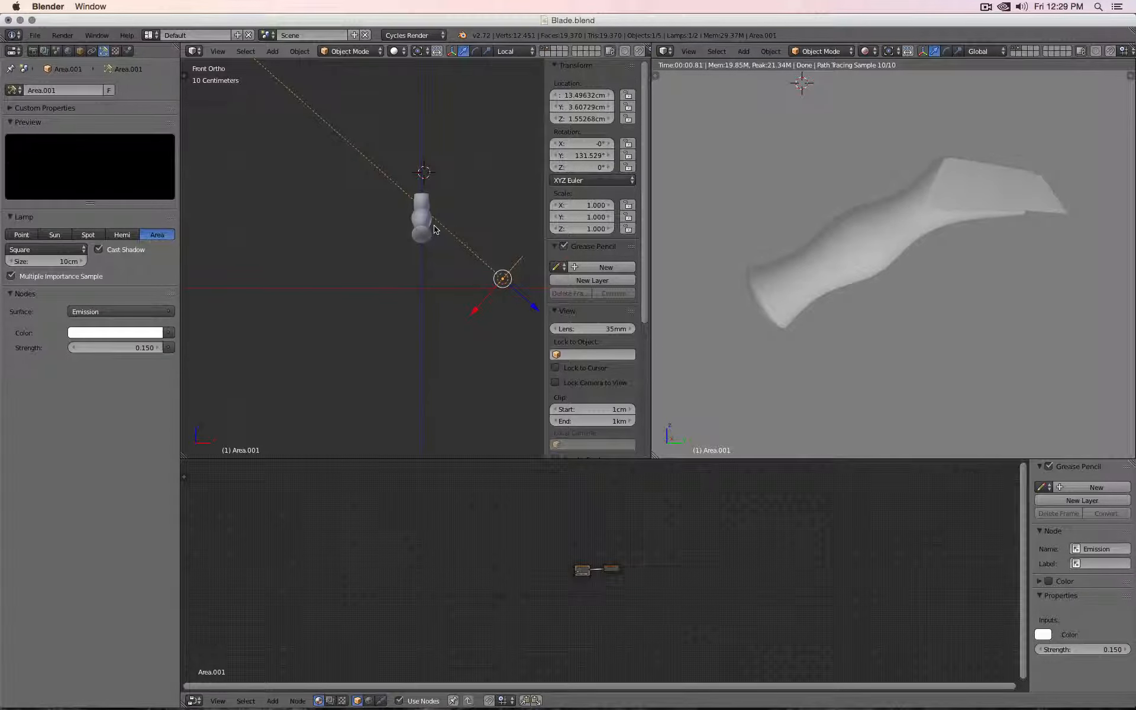
Step: Show the hidden overhead rectangular lamp again and set its strength to 0.18
key(alt+h)
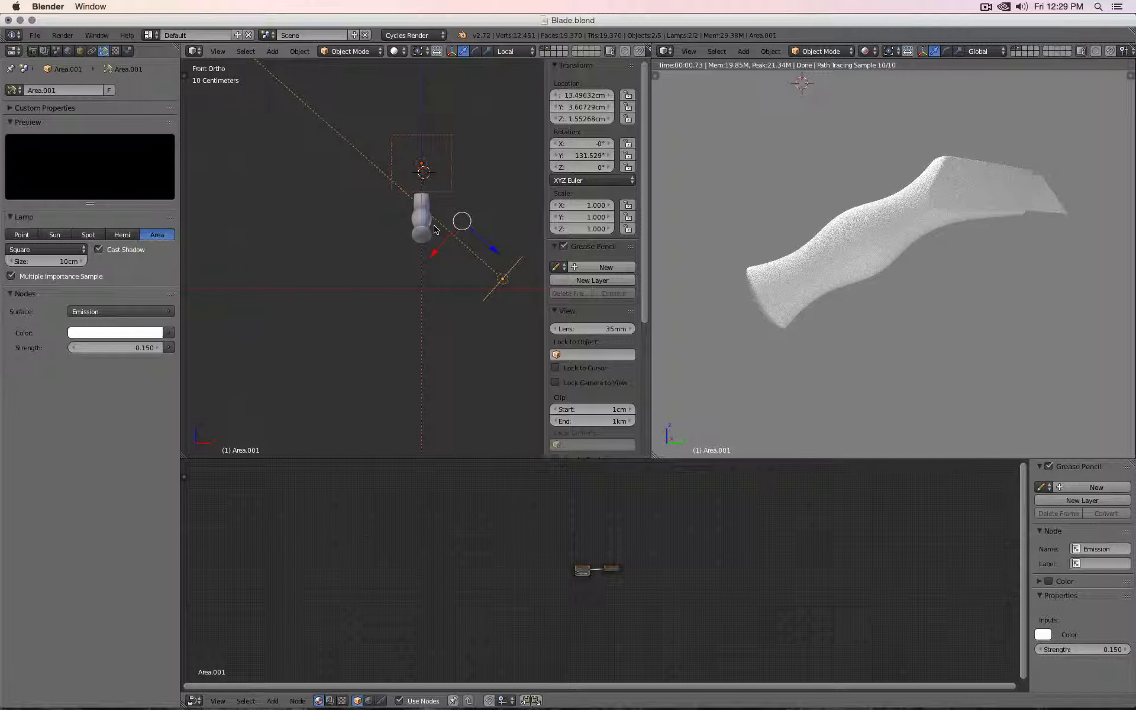
right_click(432, 170)
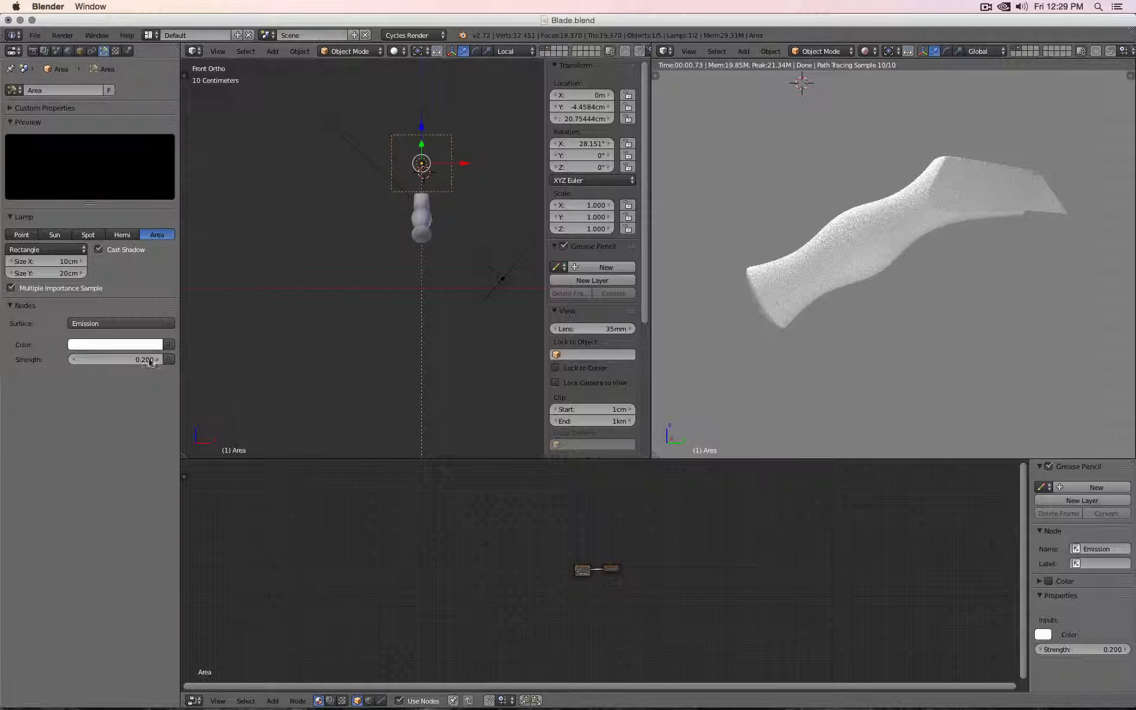
text(0.18)
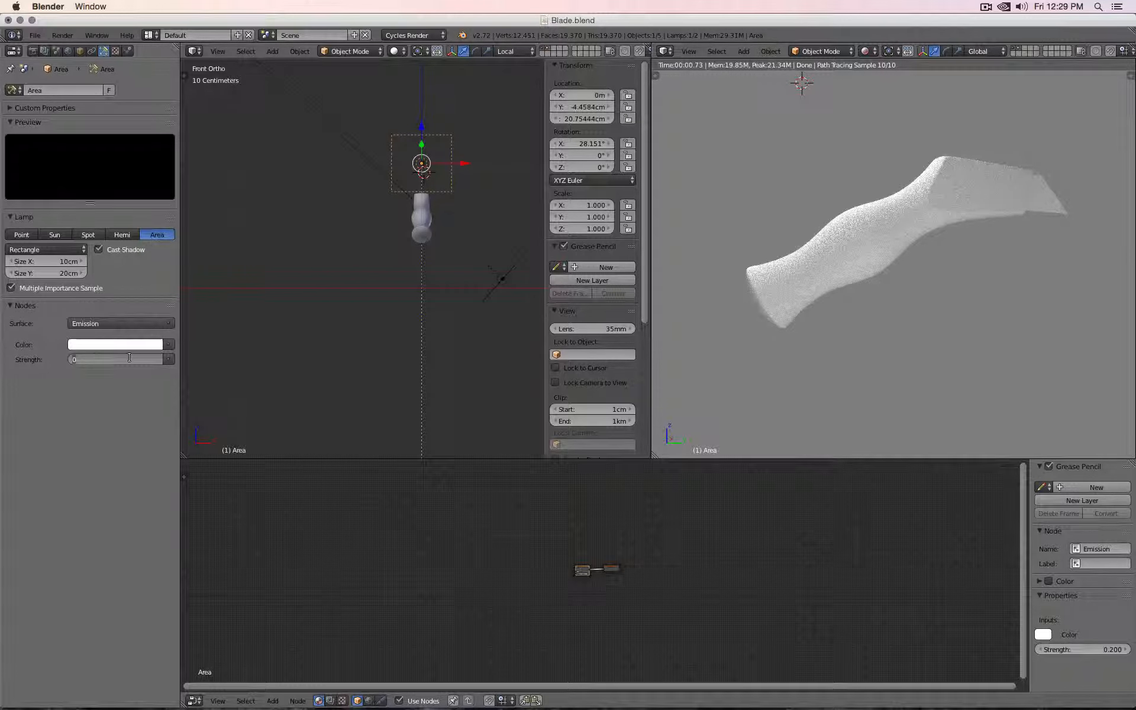
key(Return)
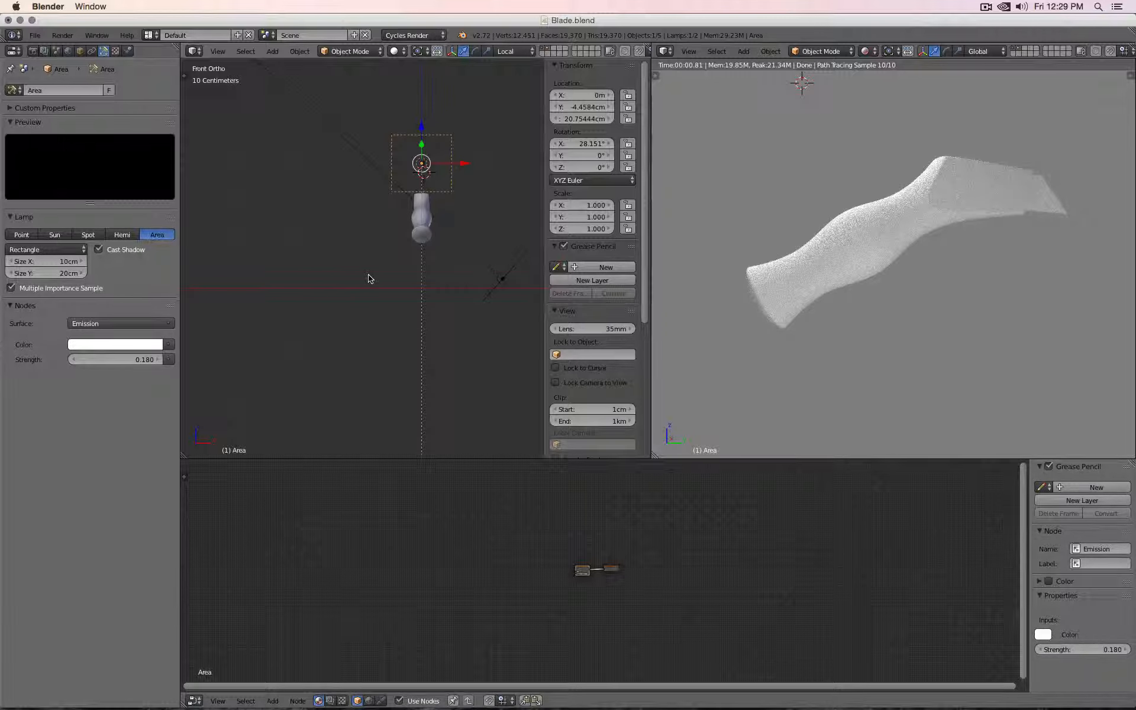
Step: Add a third area lamp behind the knife's handle end, at about Y -14.4 cm, Z 4.8 cm in the right side view
middle_drag(824, 233, 863, 235)
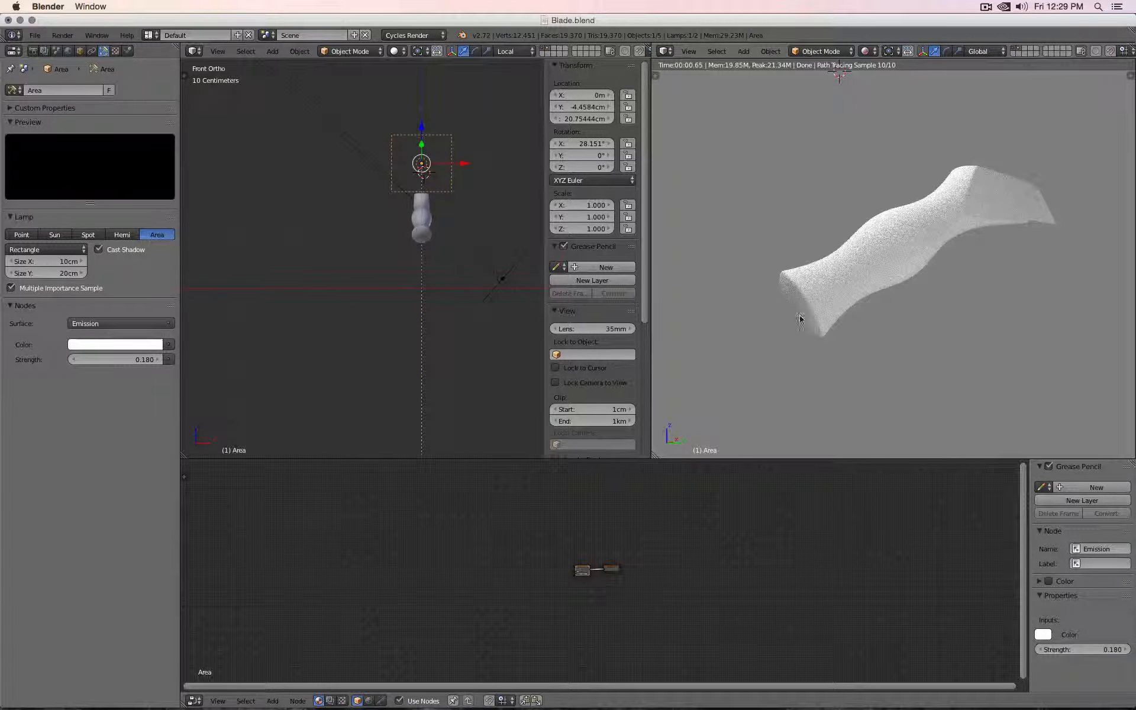
key(KP_3)
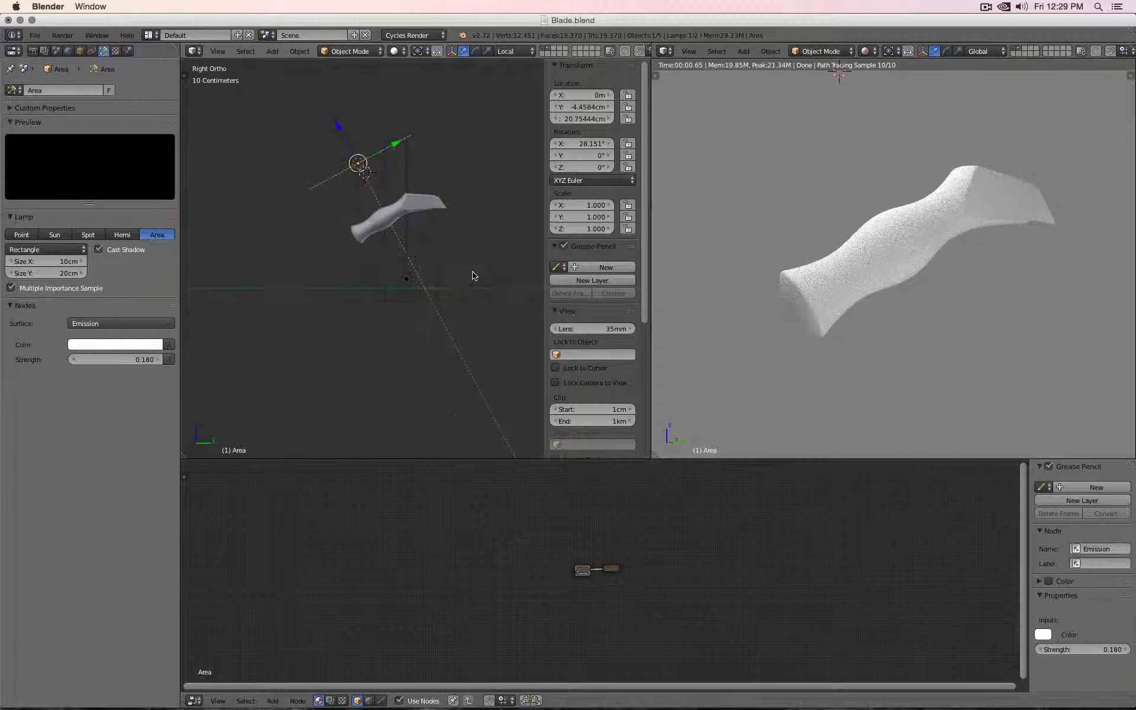
click(297, 259)
key(shift+a)
mouse_move(374, 291)
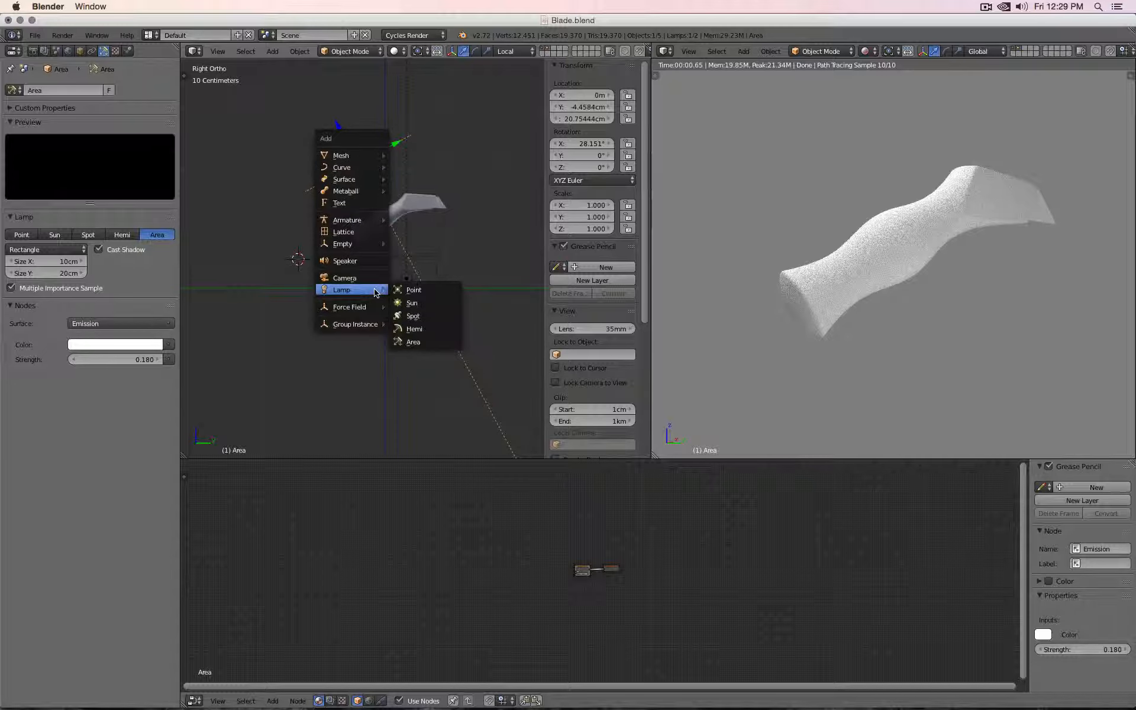
click(421, 342)
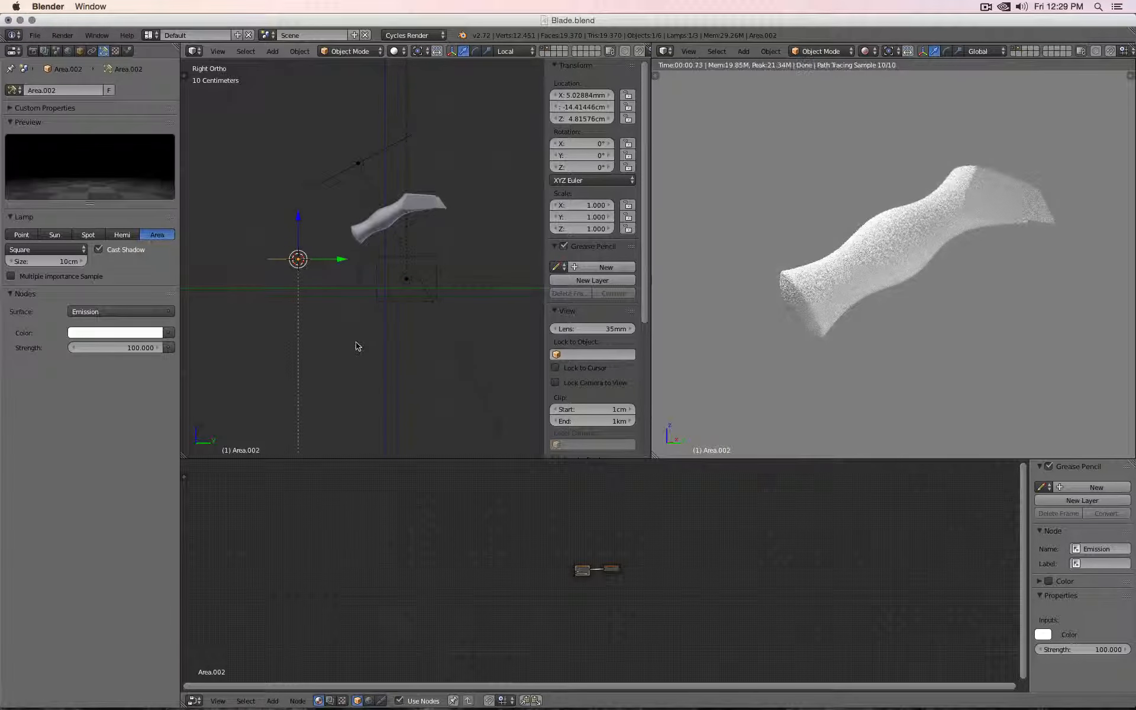
Step: Tilt the handle-end lamp to about 118.9° in X, move it to about Y -13.8 cm, Z 3.9 cm, and set its X location to 0
key(r)
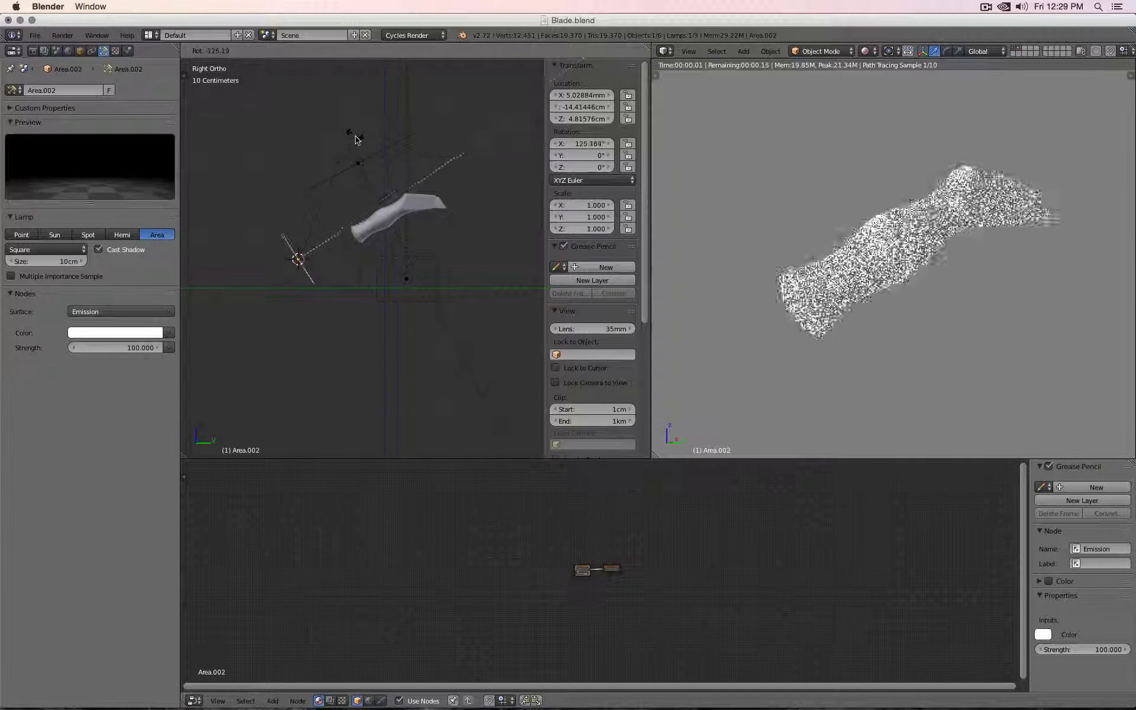
click(357, 153)
key(g)
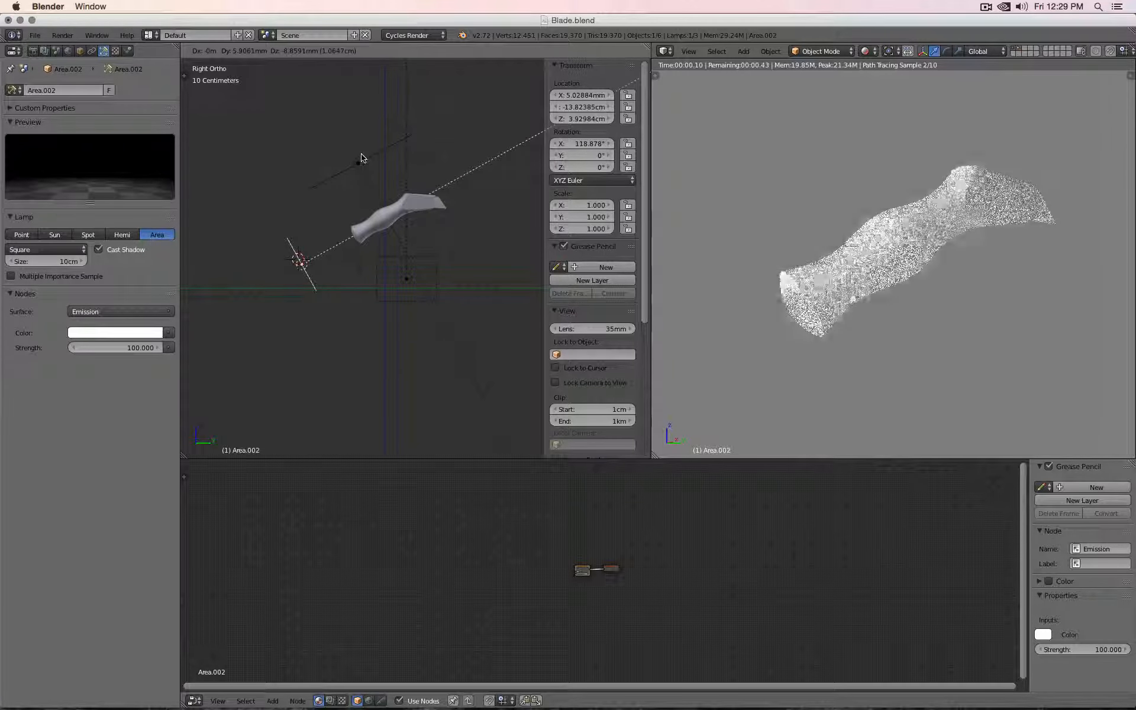
click(362, 158)
click(575, 96)
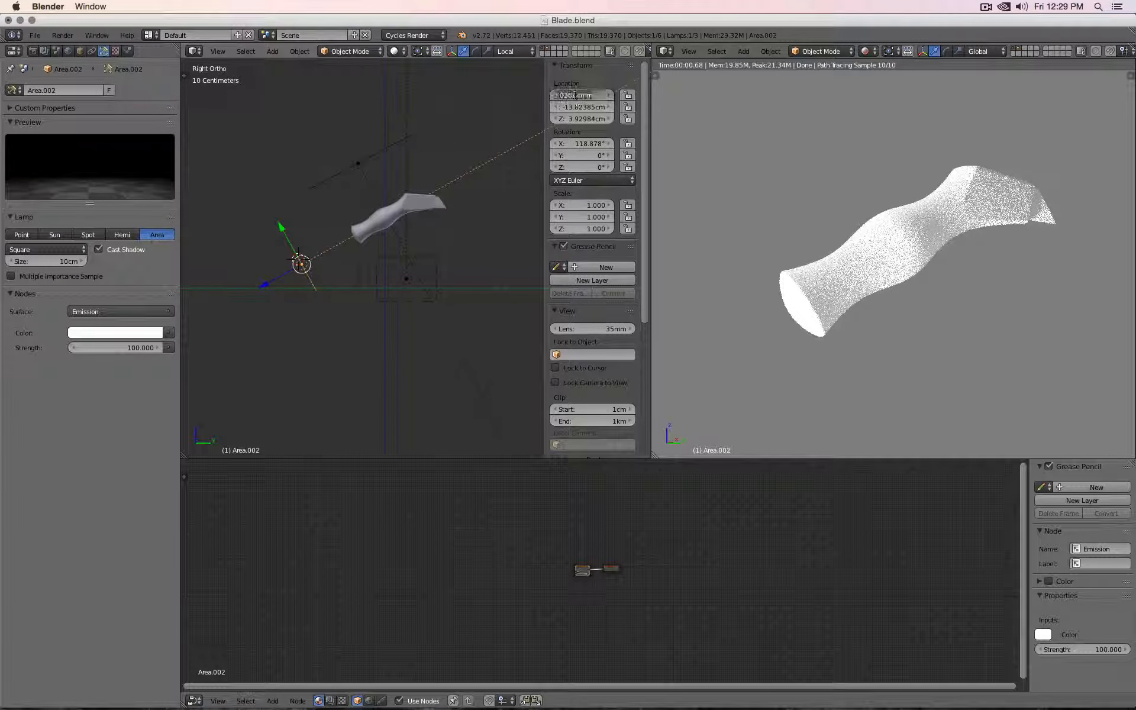
text(0)
key(Return)
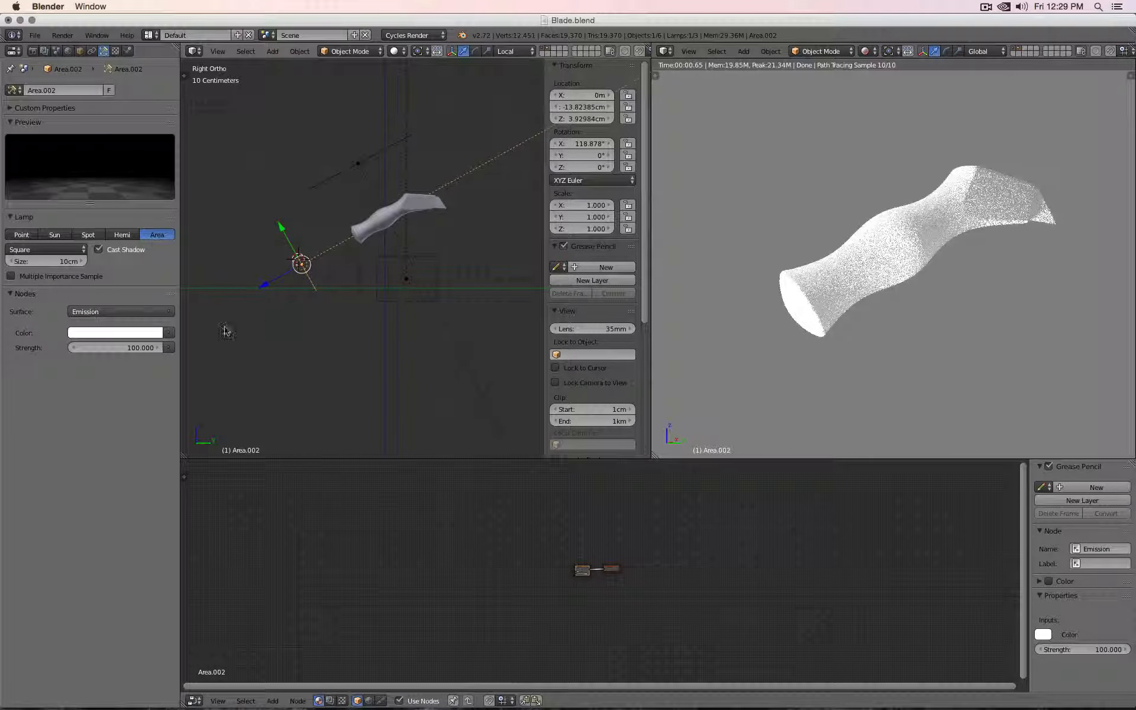
Step: Set the handle-end lamp's strength to 0.1
click(121, 345)
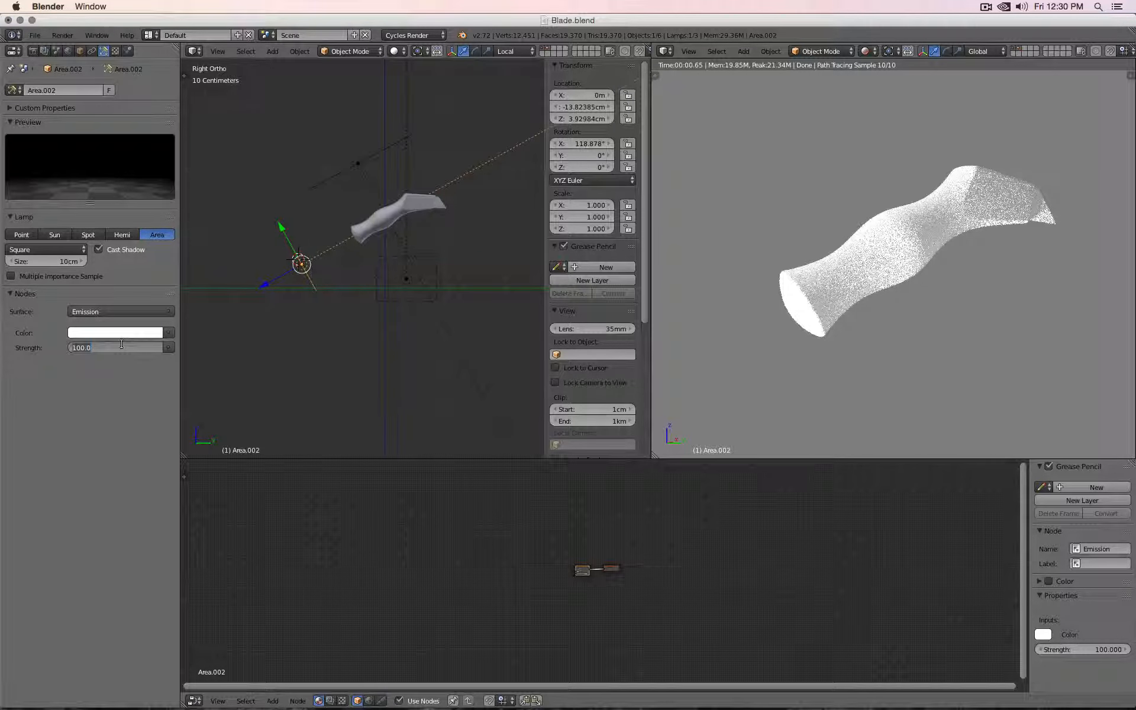
text(0.1)
key(Return)
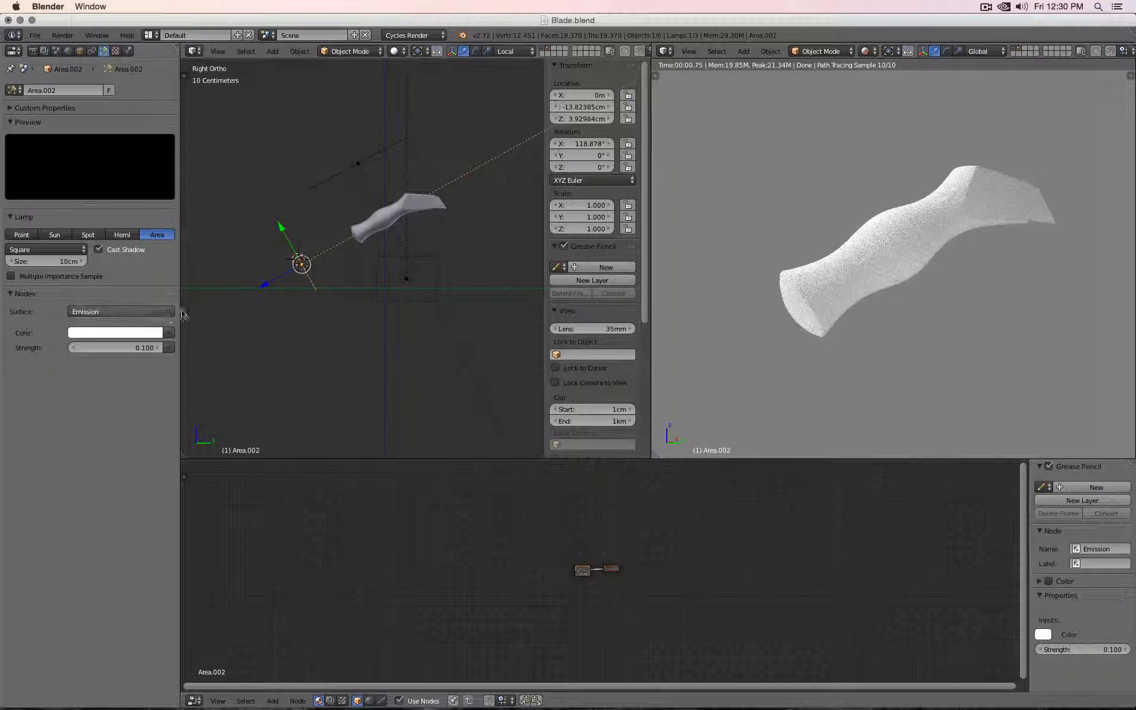
Step: Hide the overhead and side lamps to examine the handle-end lamp's light alone
right_click(353, 179)
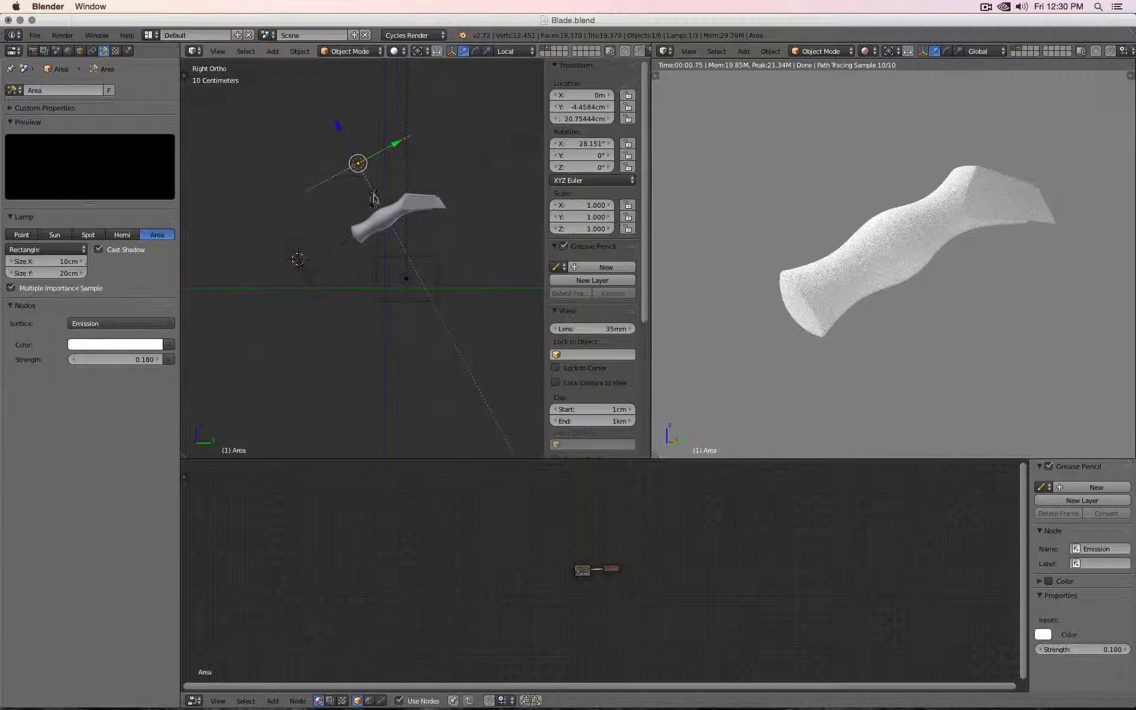
right_click(434, 260)
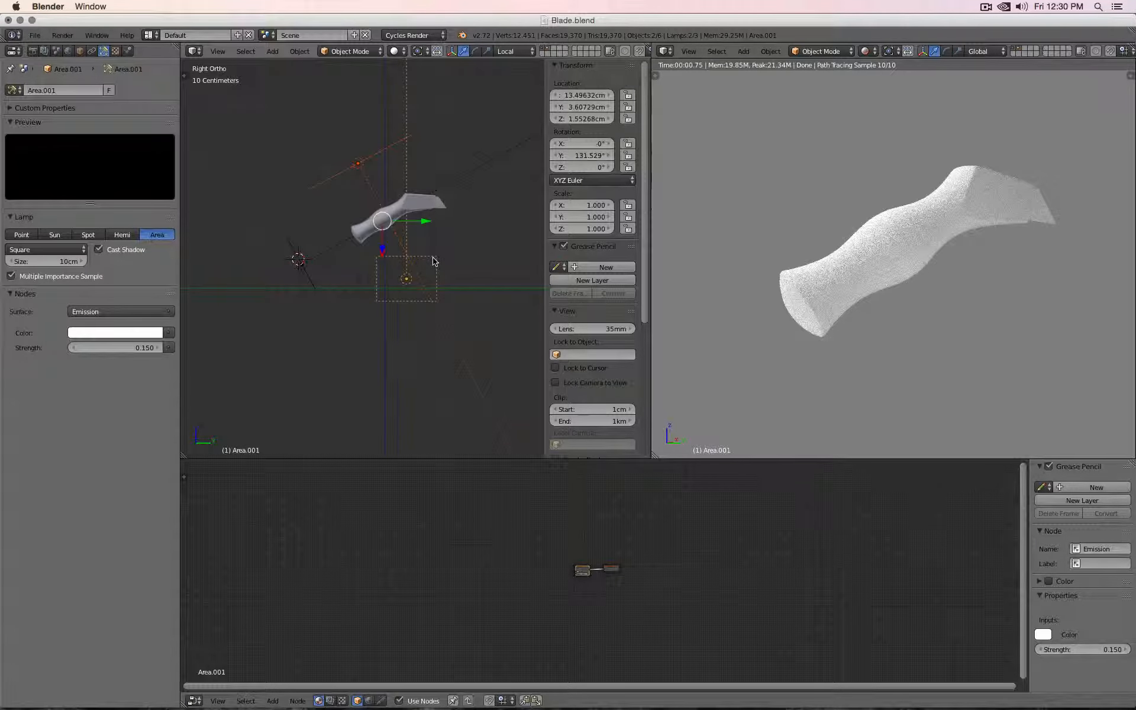
key(h)
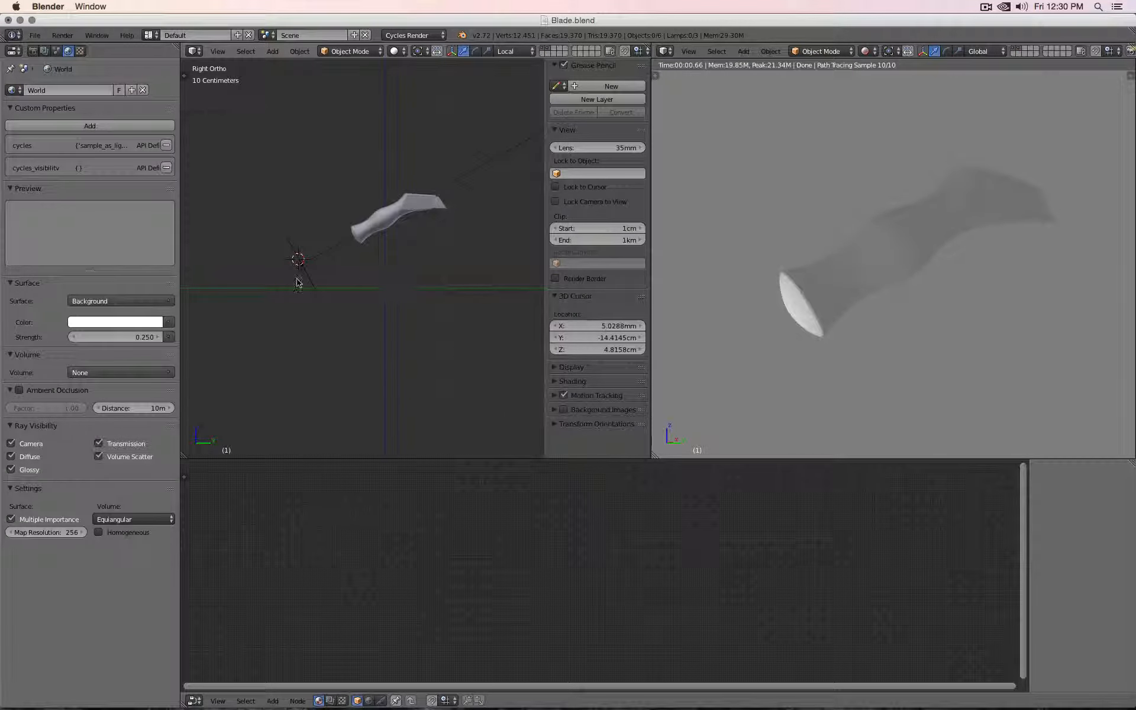
Step: Try a strength of 0.05 on the handle-end lamp, and reduce it to 0.025
right_click(309, 279)
click(123, 348)
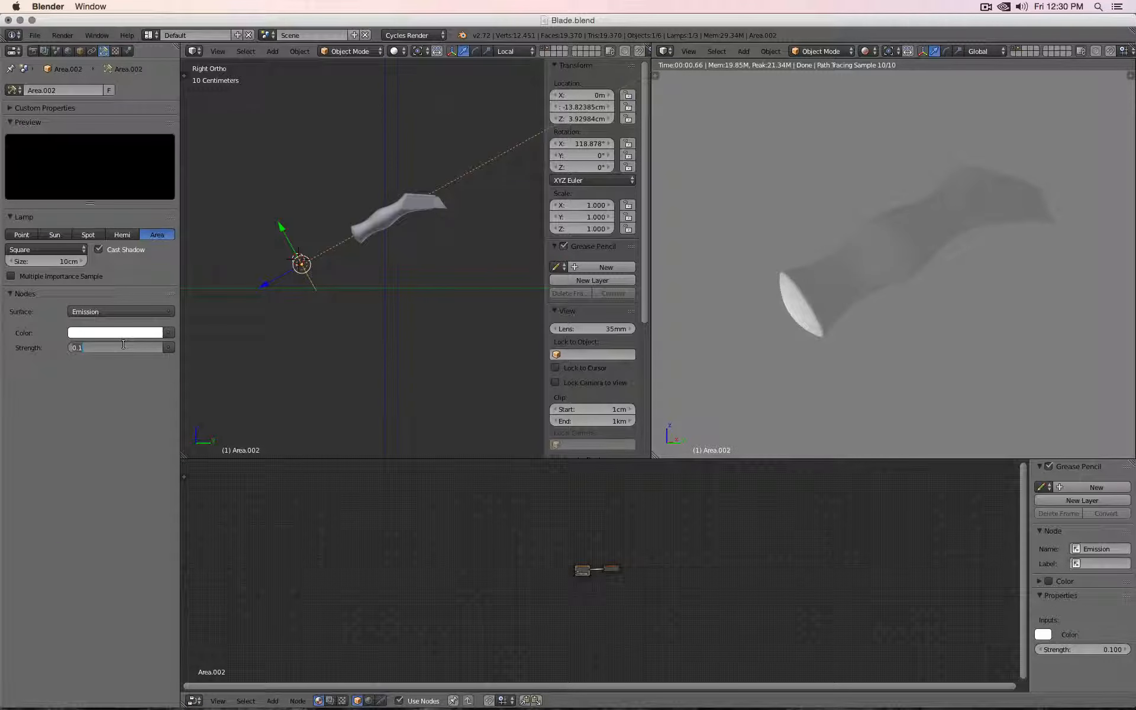
key(BackSpace)
text(0.05)
key(Return)
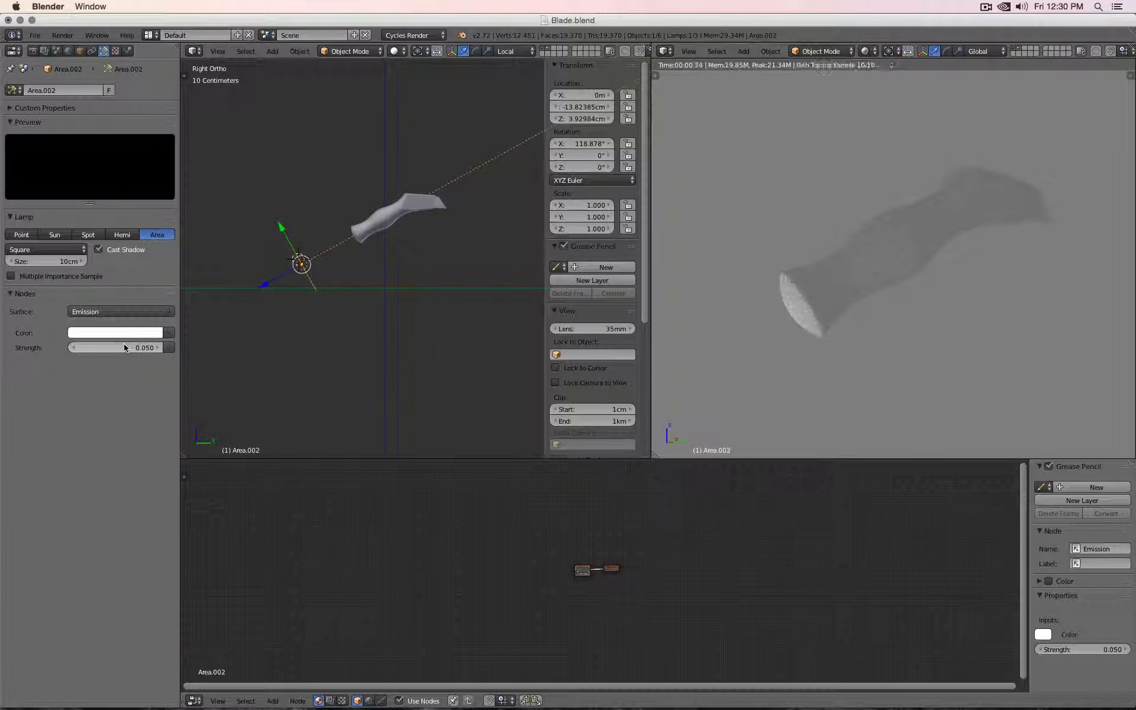
key(BackSpace)
text(0.0)
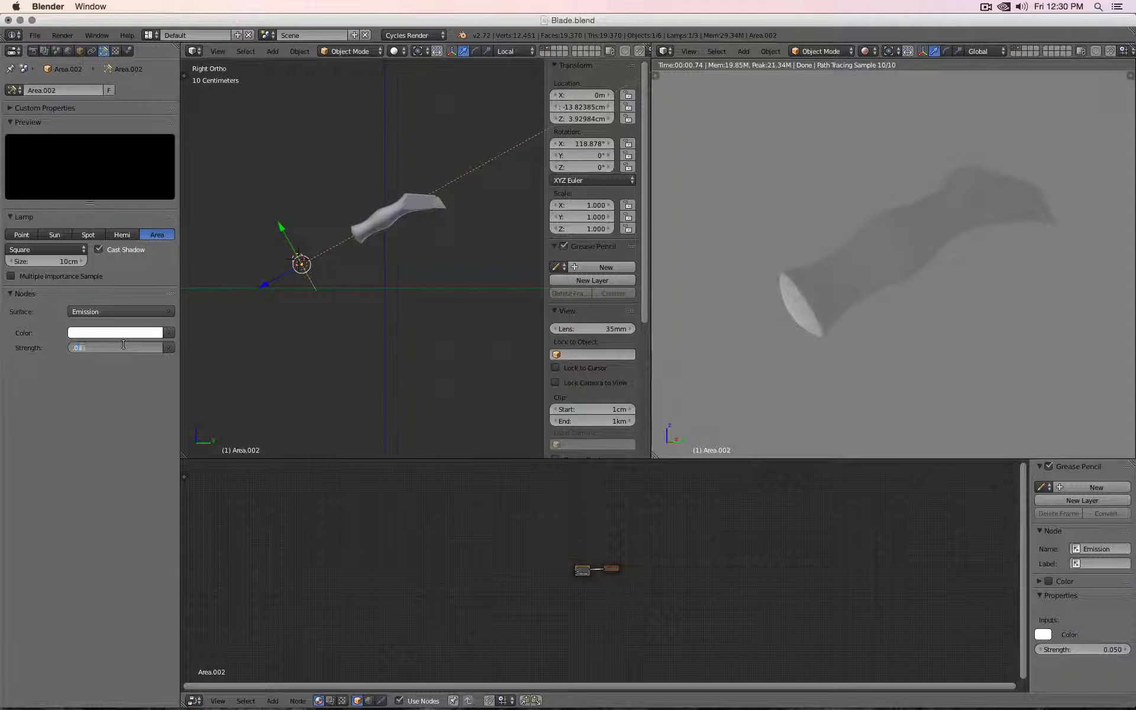
text(25)
key(Return)
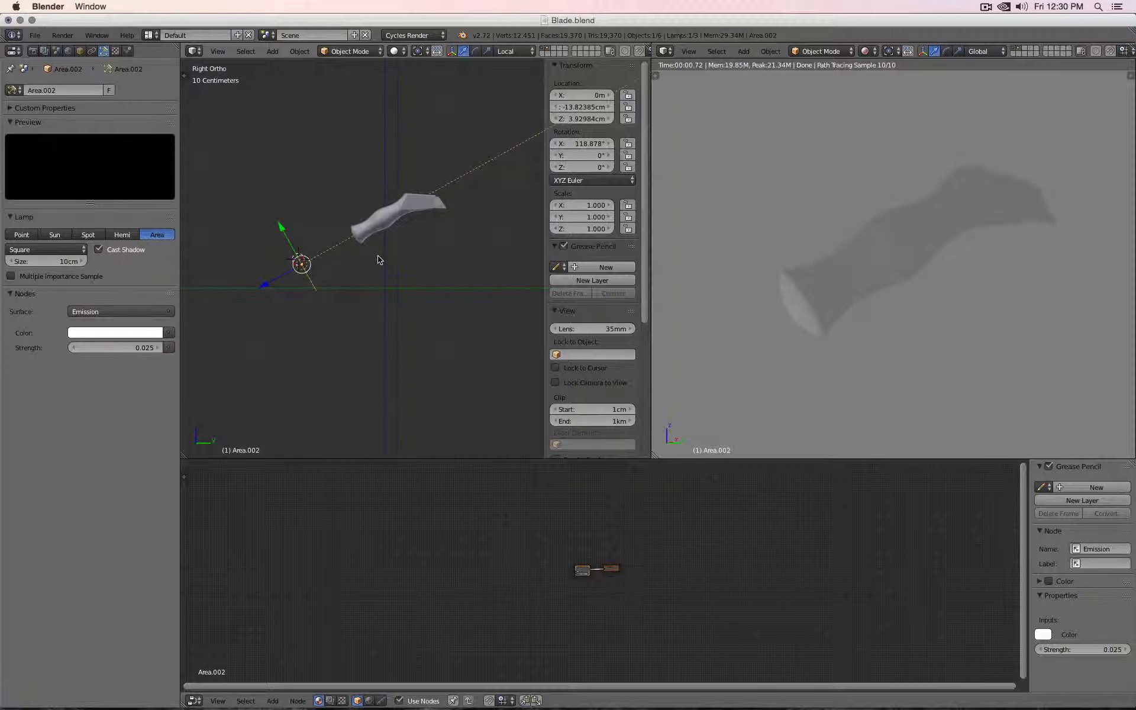
Step: Show the overhead and side lamps again, and toggle the handle-end lamp's visibility off and on to compare its effect
key(alt+h)
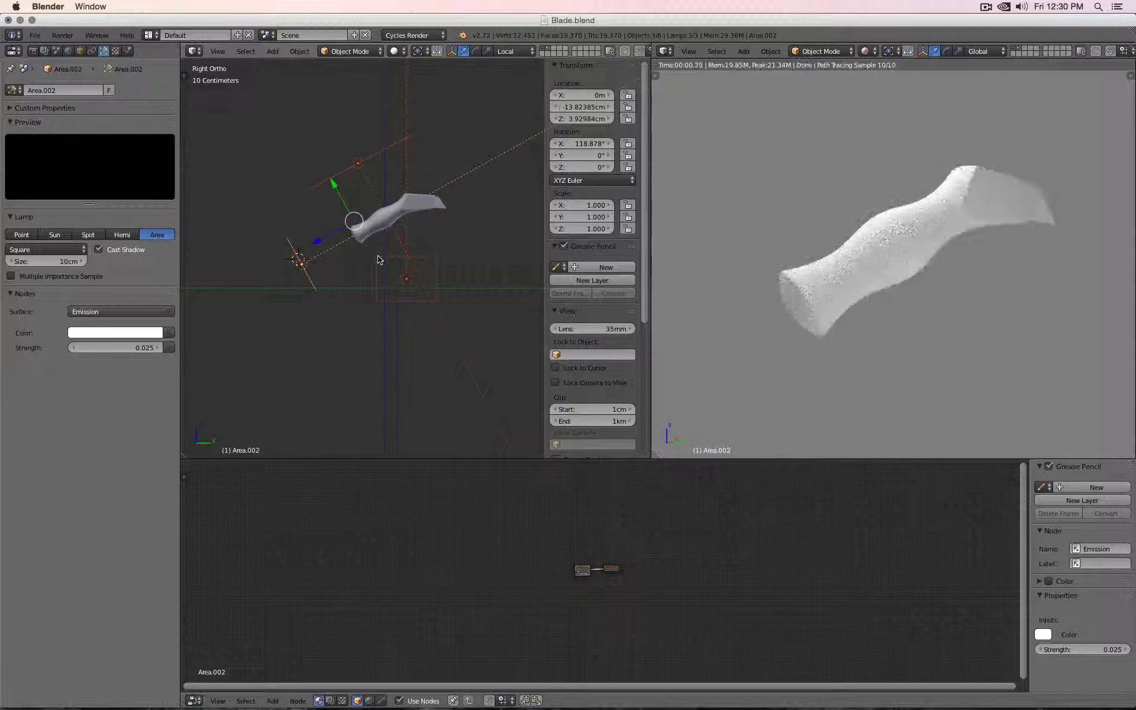
right_click(312, 279)
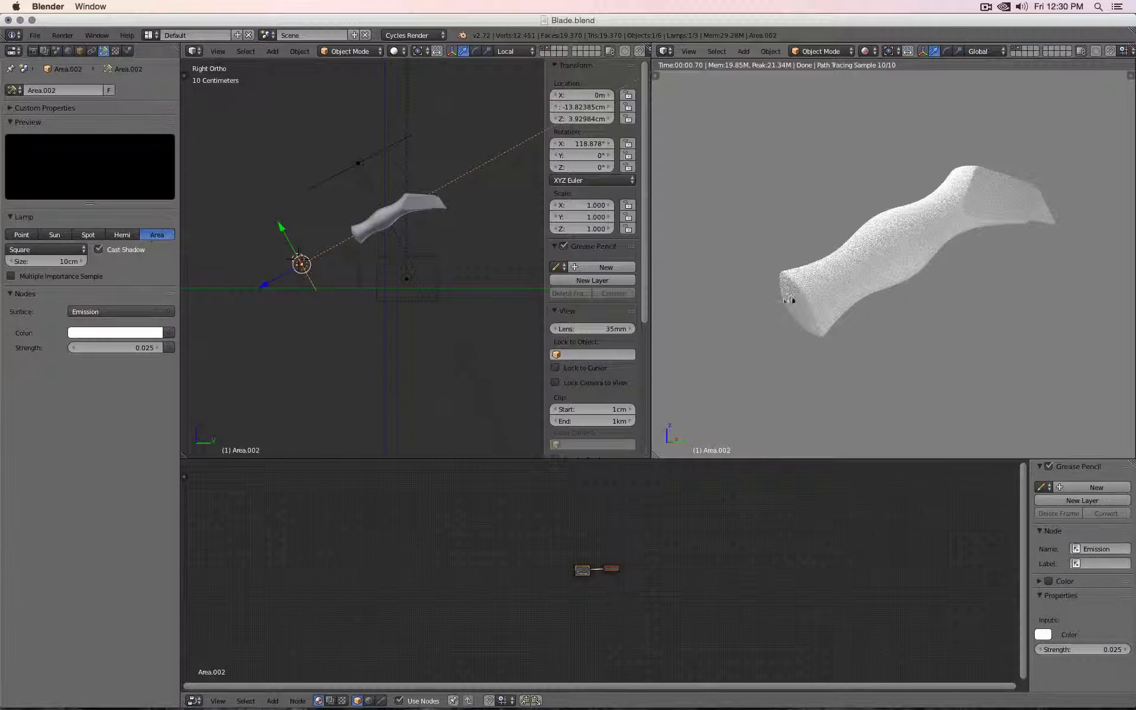
right_click(358, 164)
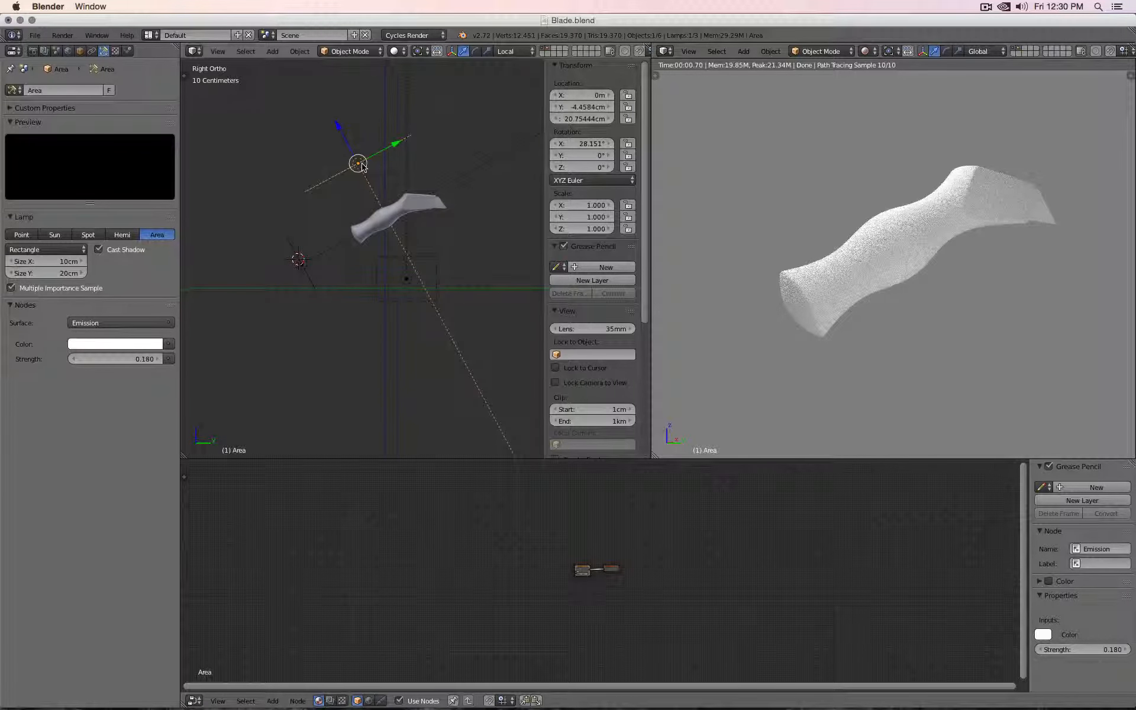
right_click(300, 262)
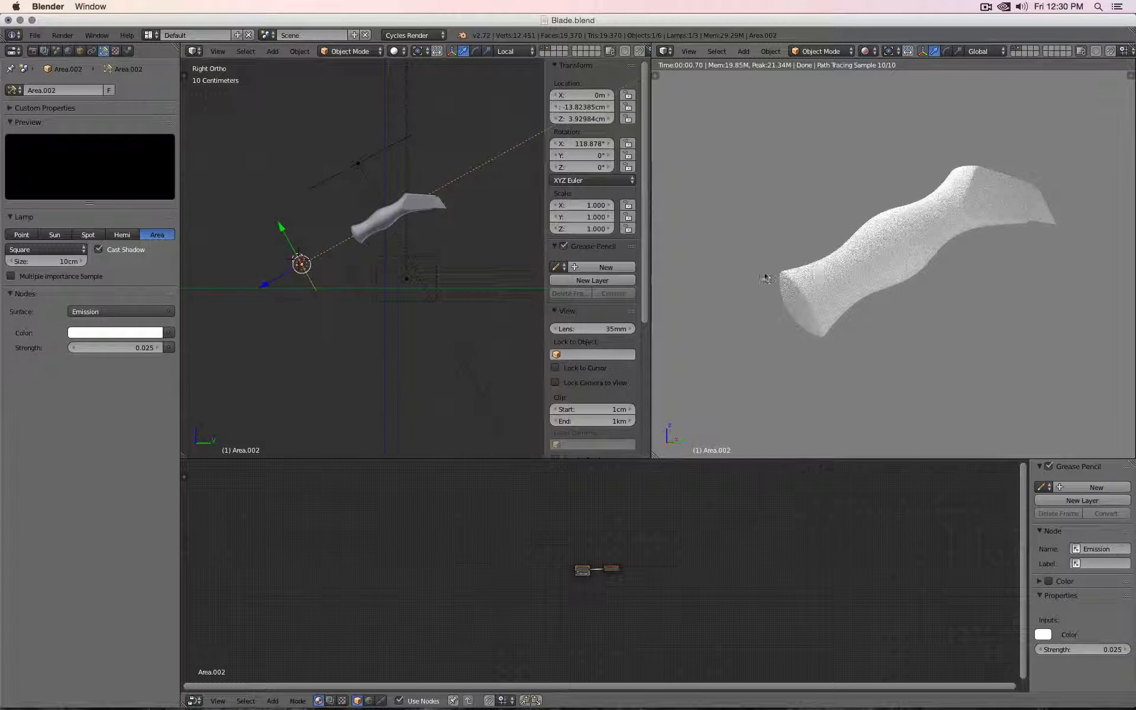
key(h)
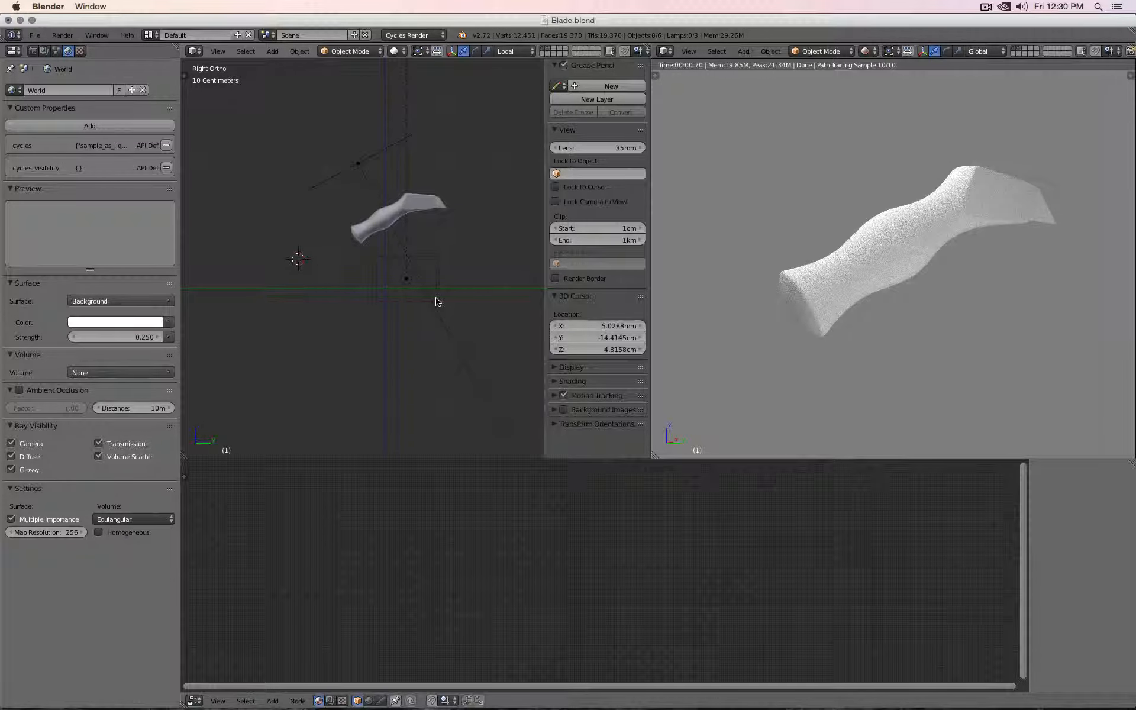
key(alt+h)
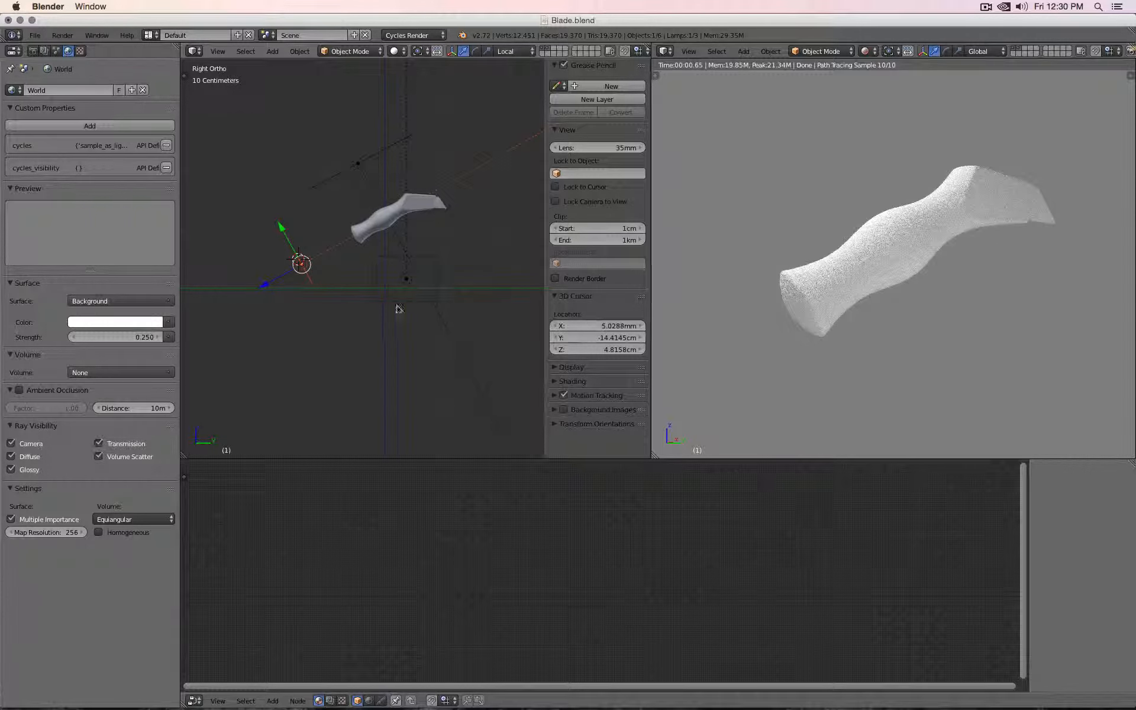
Step: Try a strength of 0.04 on the handle-end lamp and compare the knife with that lamp hidden and shown
right_click(312, 293)
click(128, 347)
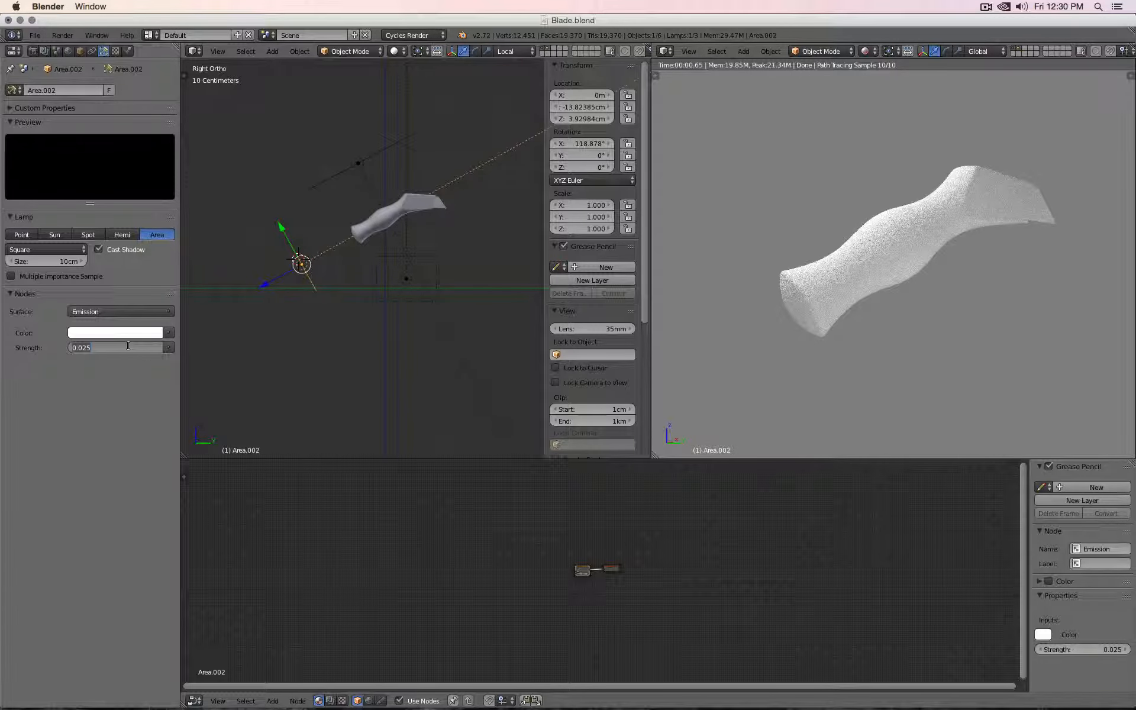
text(0.04)
key(Return)
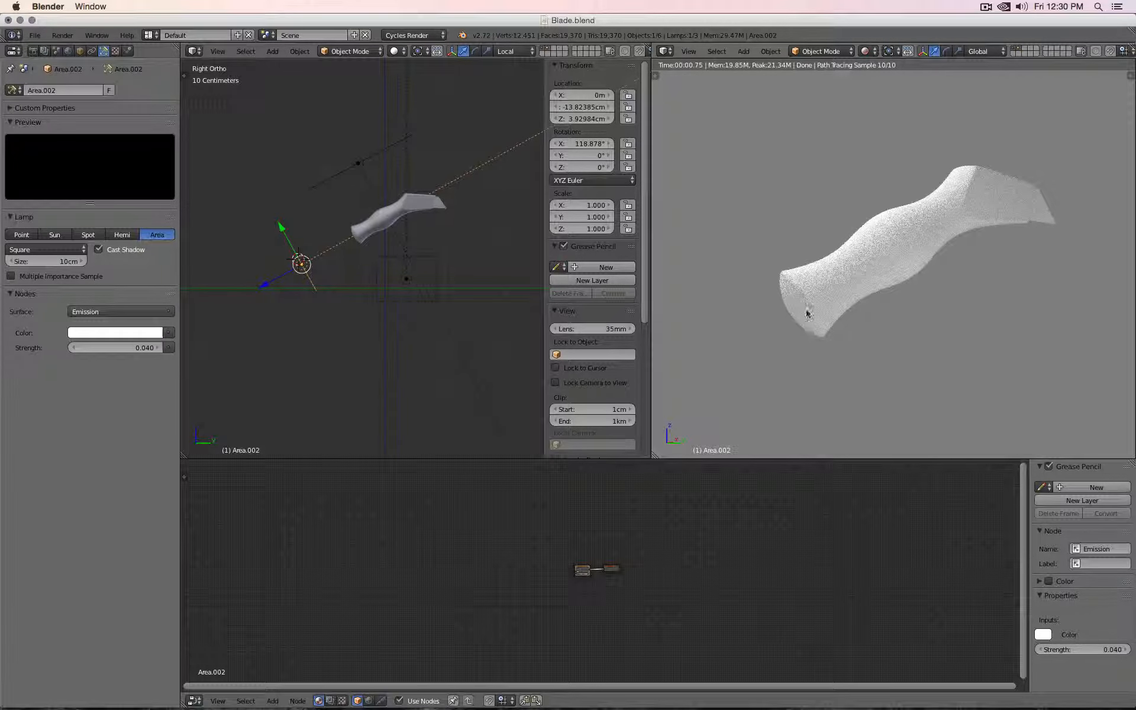
key(h)
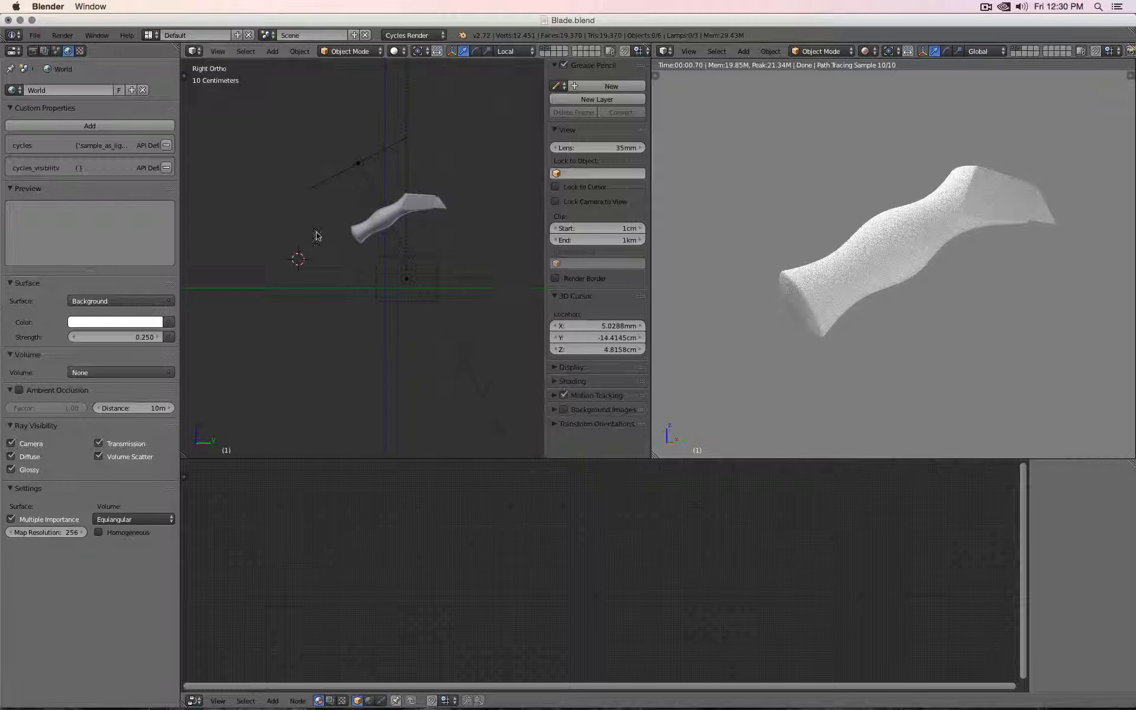
key(alt+h)
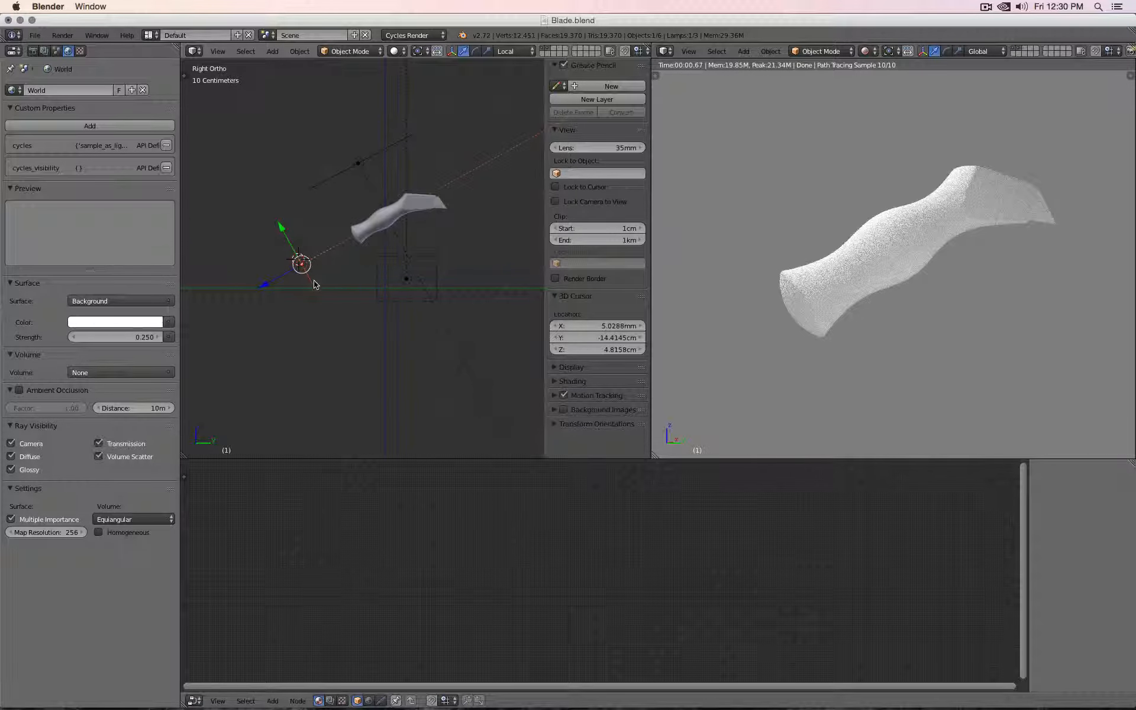
Step: Set the handle-end lamp's strength to 0.02 and compare the render with that lamp hidden and shown
click(134, 349)
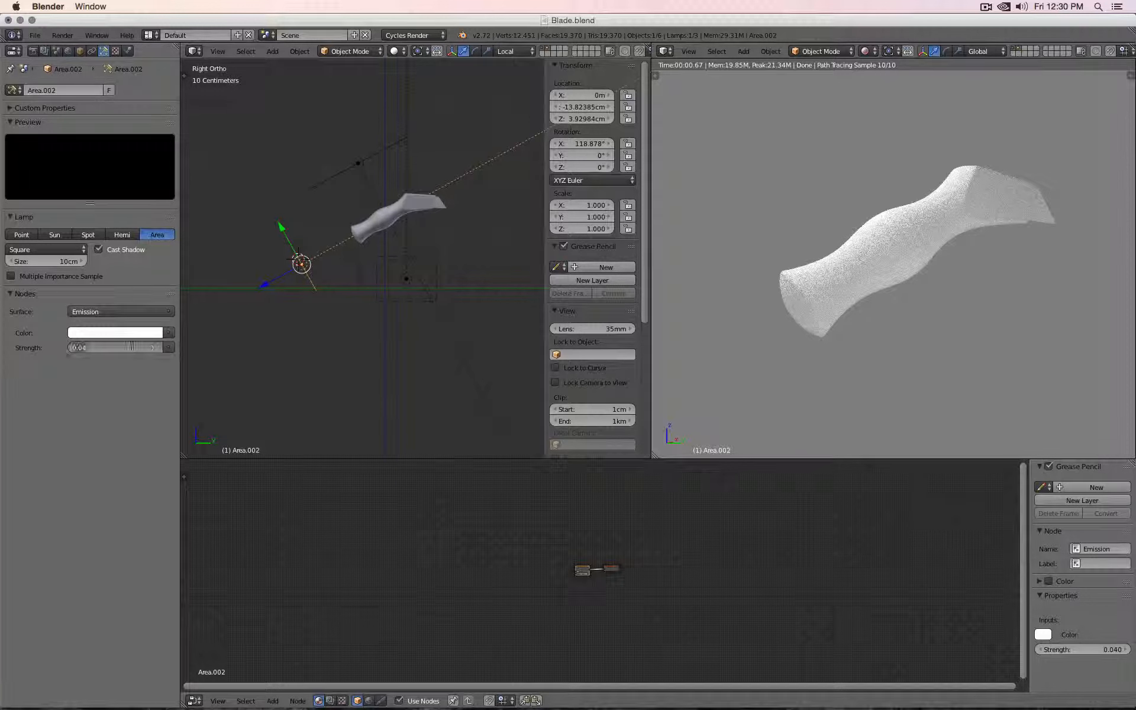
key(BackSpace)
text(.020)
key(Return)
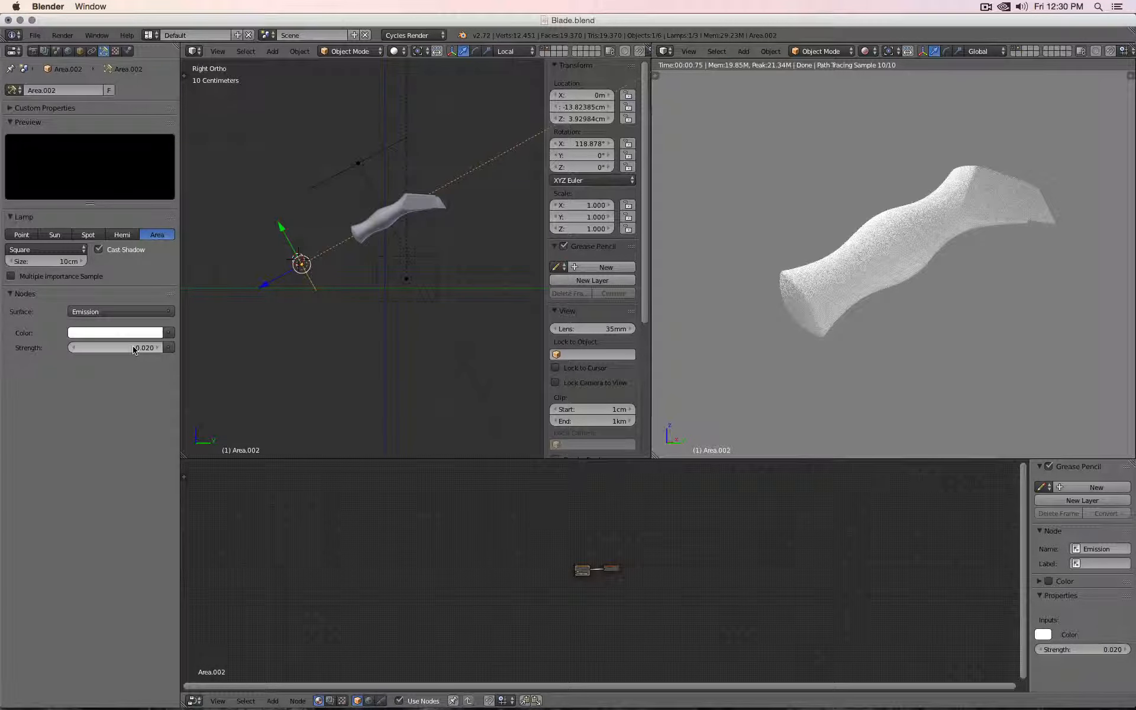
key(h)
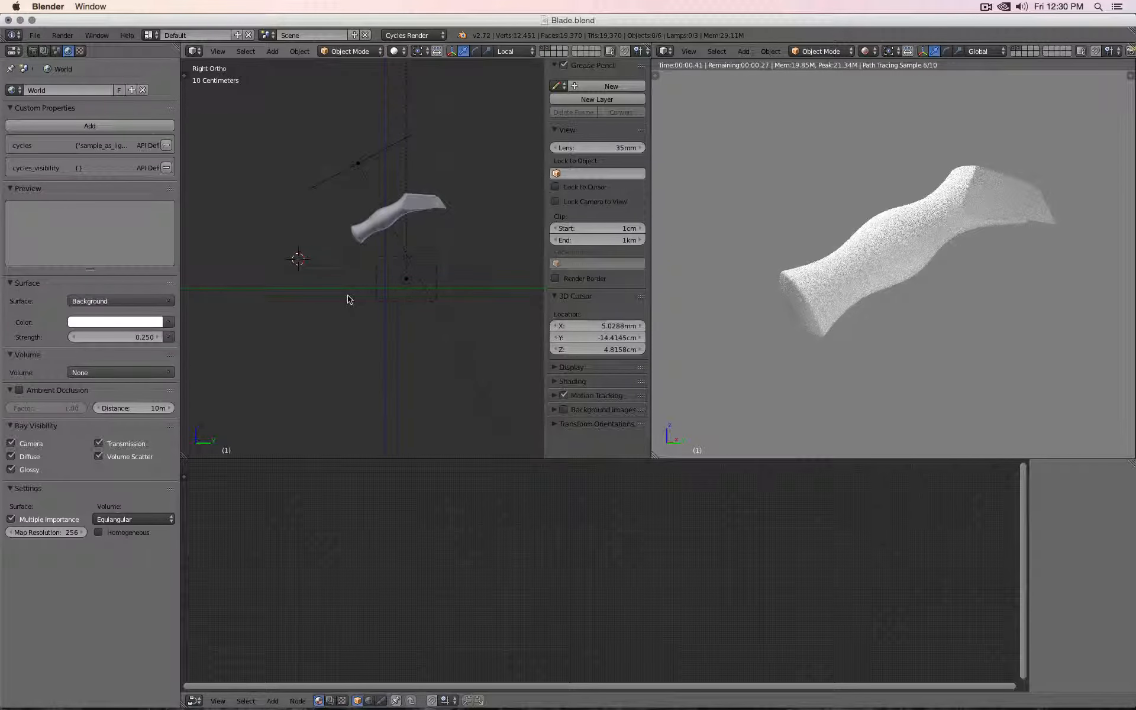
key(alt+h)
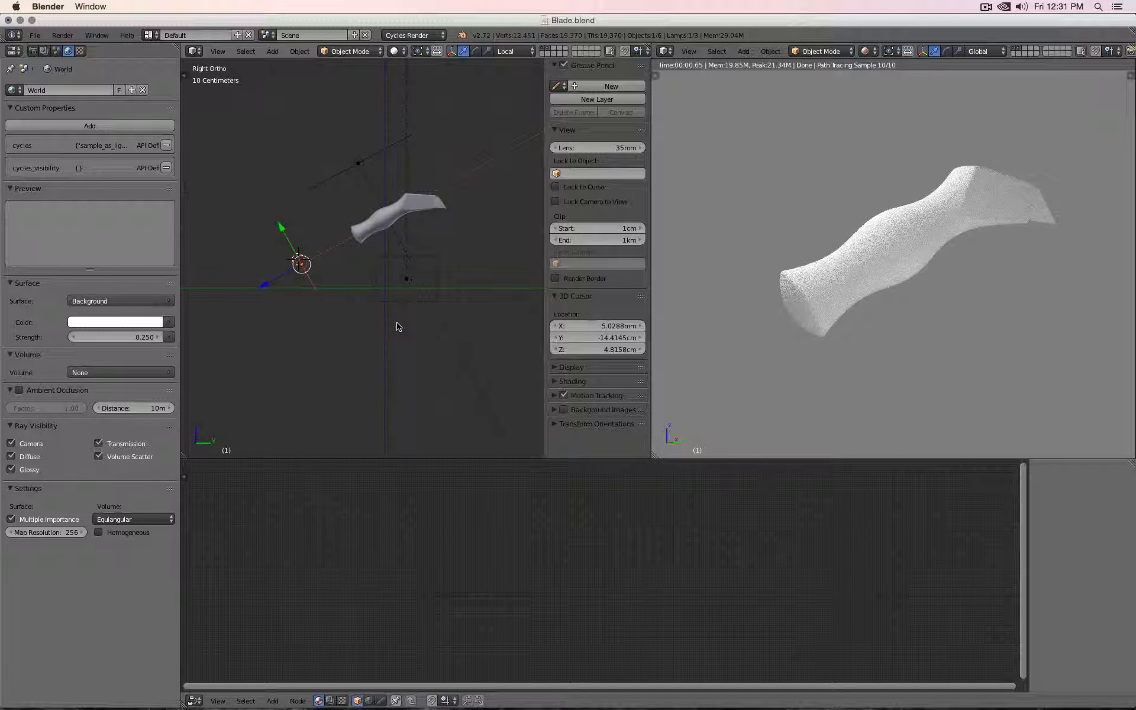
Step: Try a strength of 0.2 on the side lamp
right_click(431, 297)
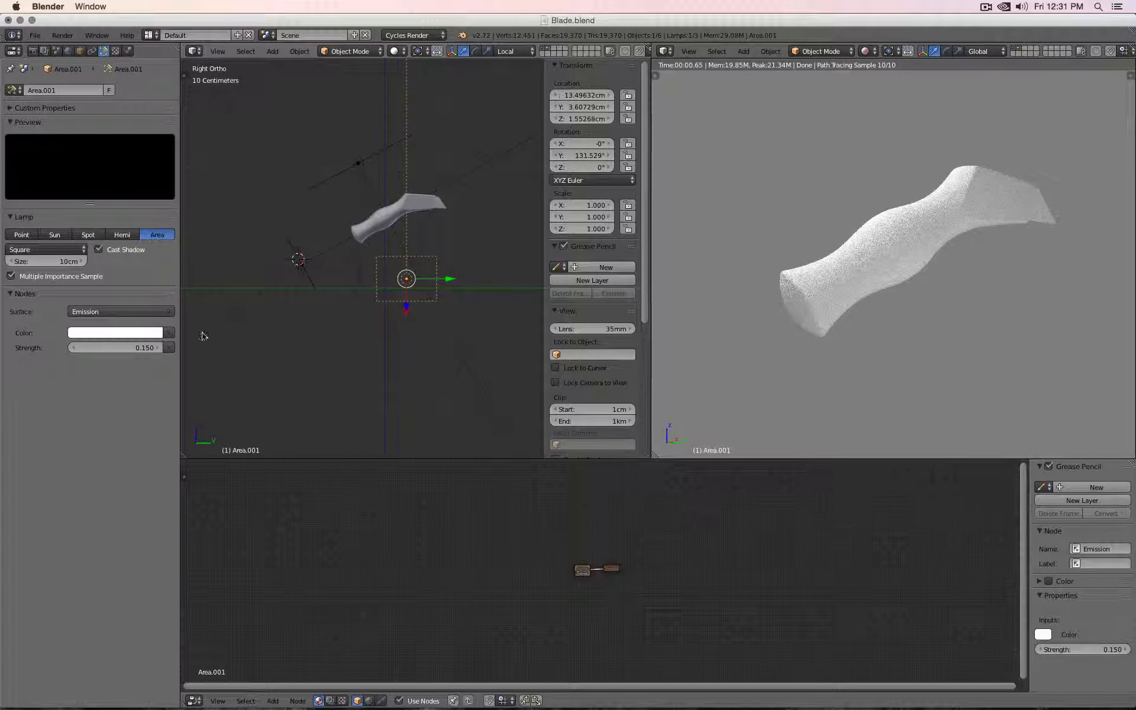
click(119, 348)
text(0.2)
key(Return)
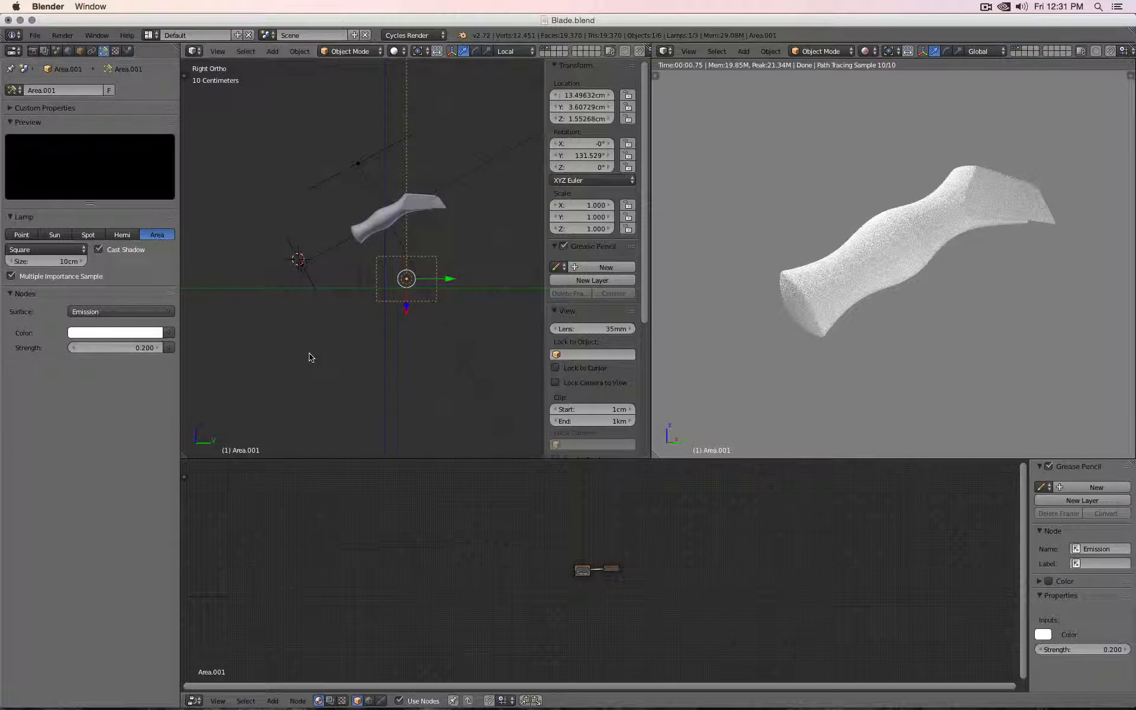
Step: In the front view, move the side lamp to about X 10.4 cm, Z -2 cm and tilt it to about 146.6° around Y towards the knife
key(KP_1)
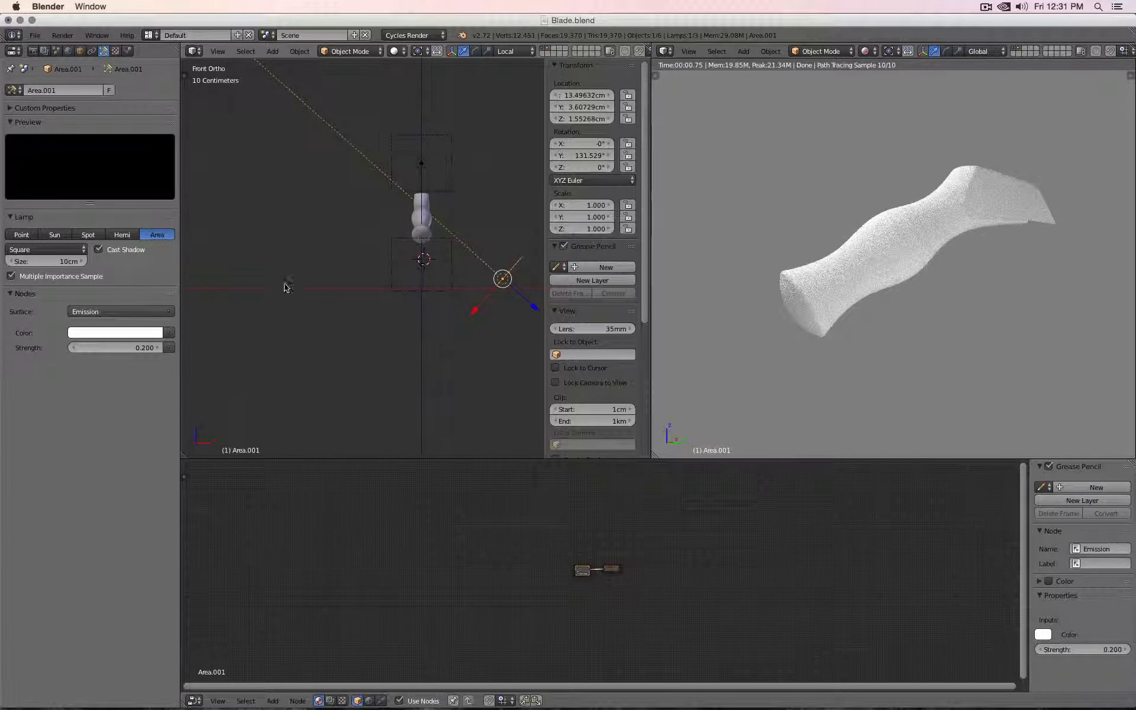
key(r)
click(359, 218)
key(g)
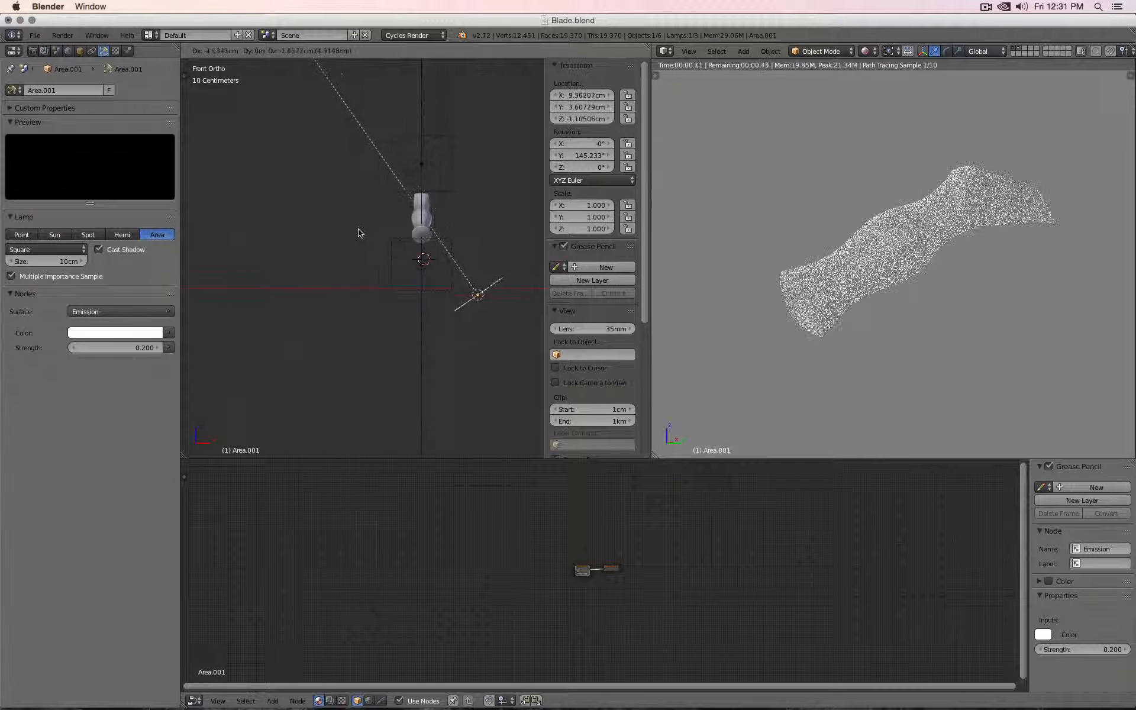
click(363, 228)
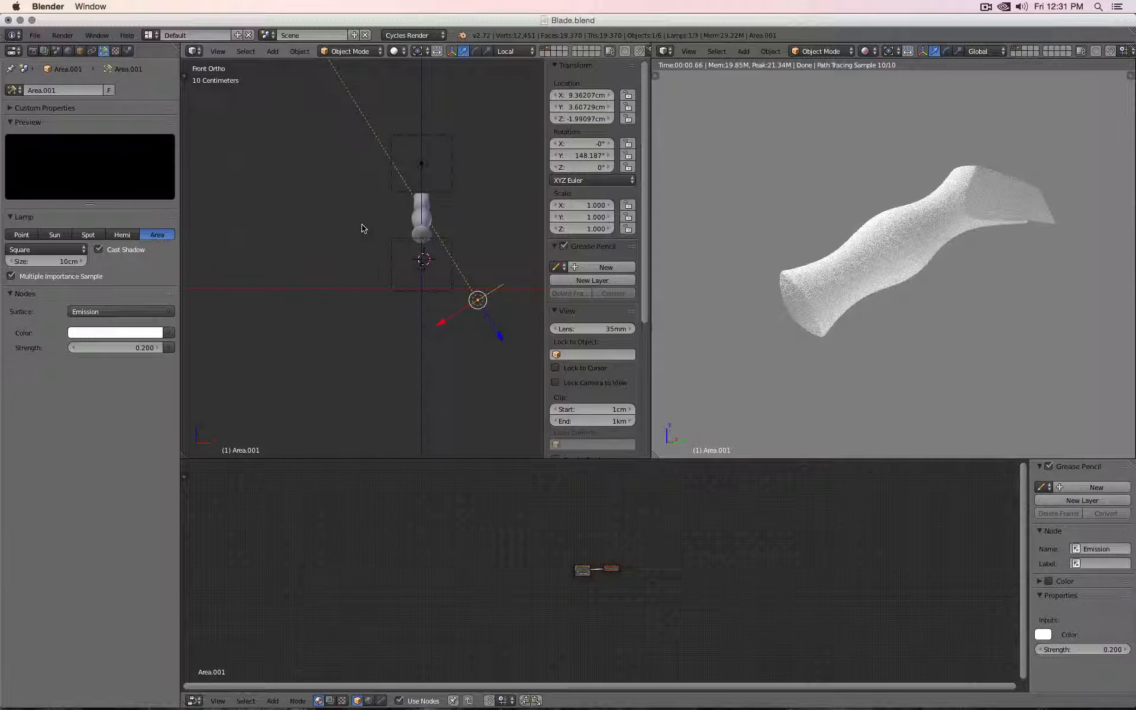
key(r)
click(376, 228)
key(g)
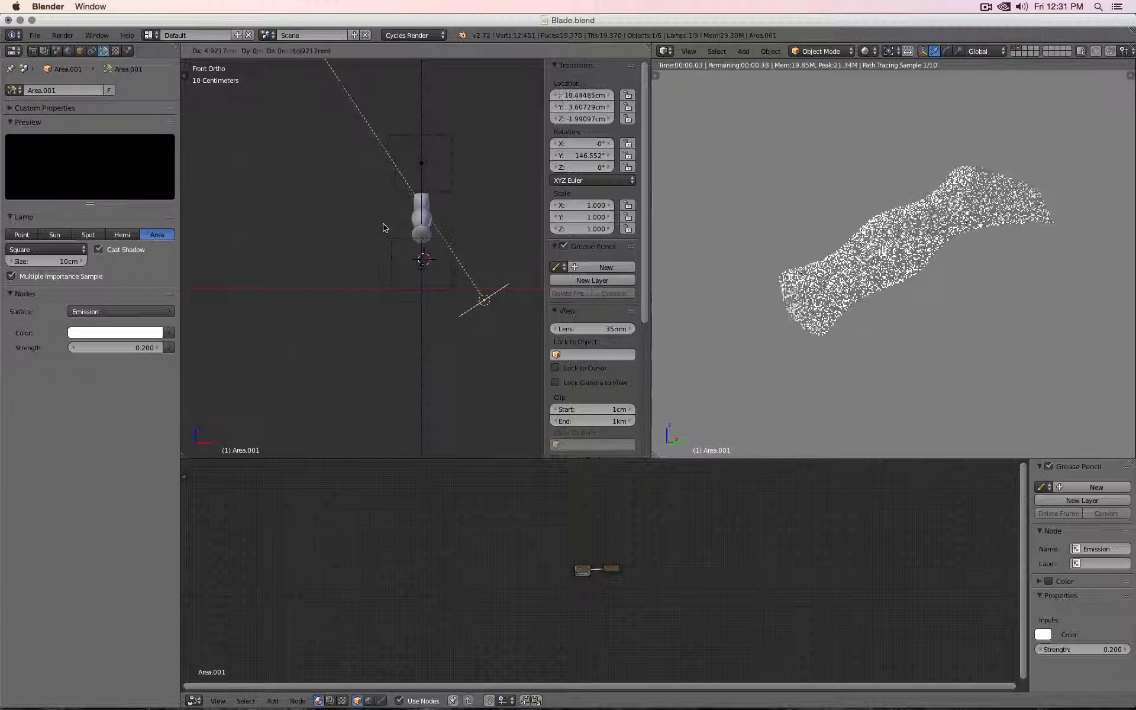
click(384, 227)
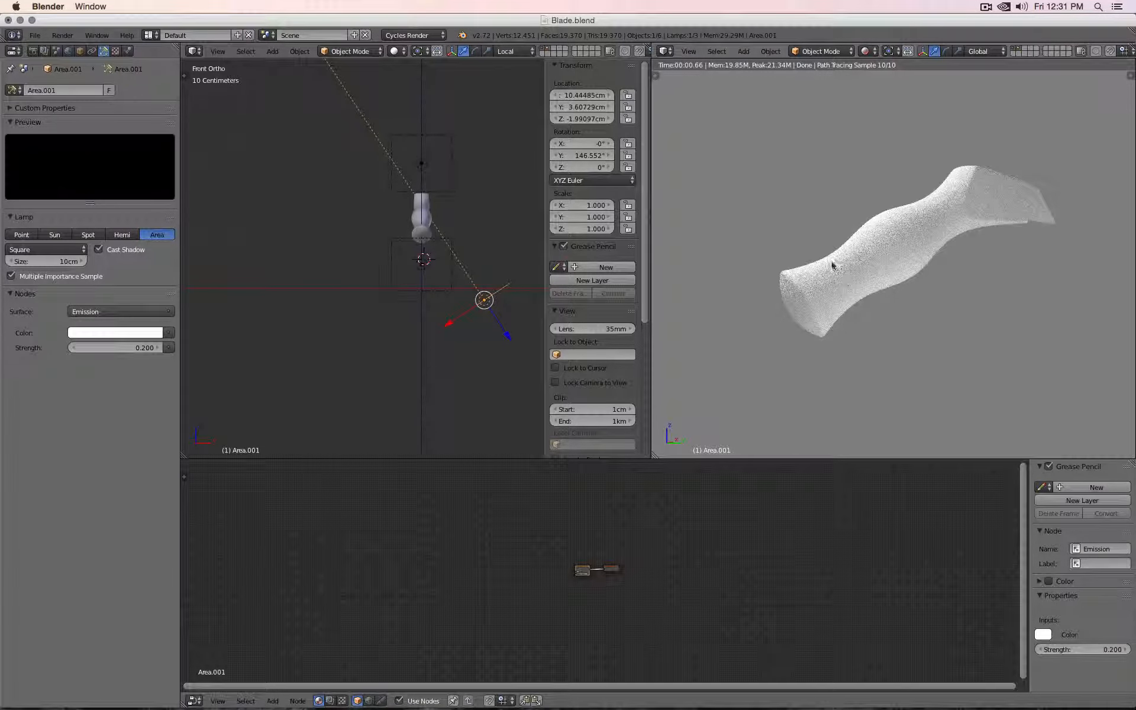
Step: Compare the rendered knife with the overhead, side and handle-end lamps all hidden and shown
shift+right_click(446, 187)
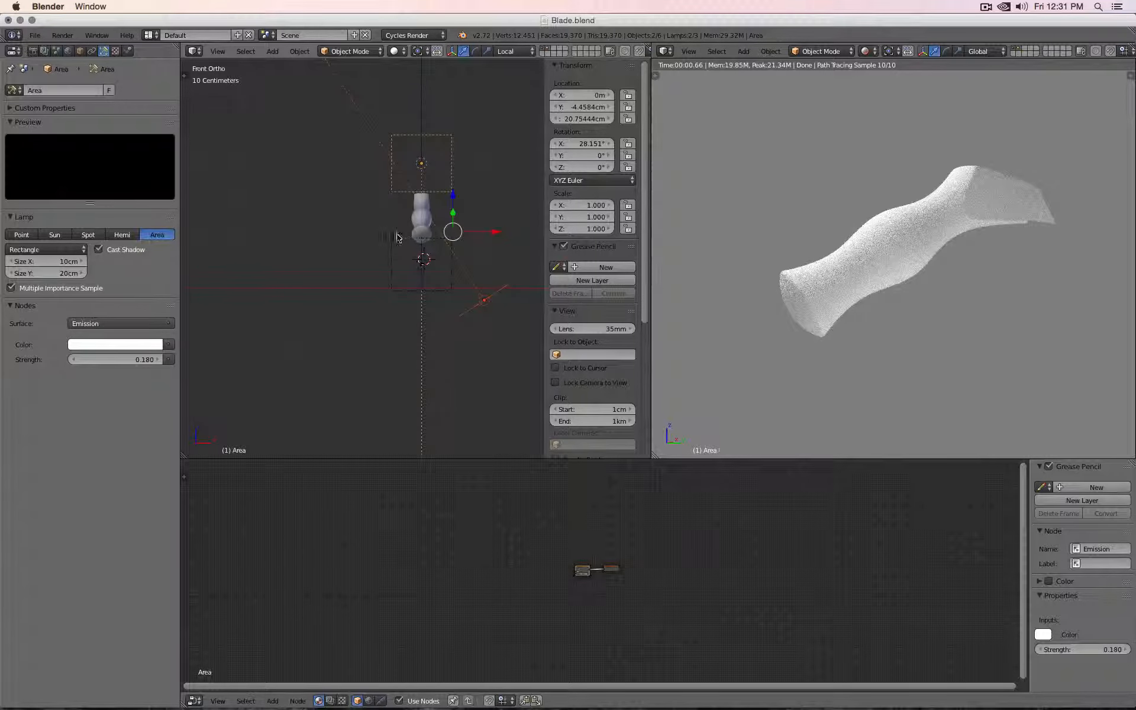
shift+right_click(398, 236)
key(h)
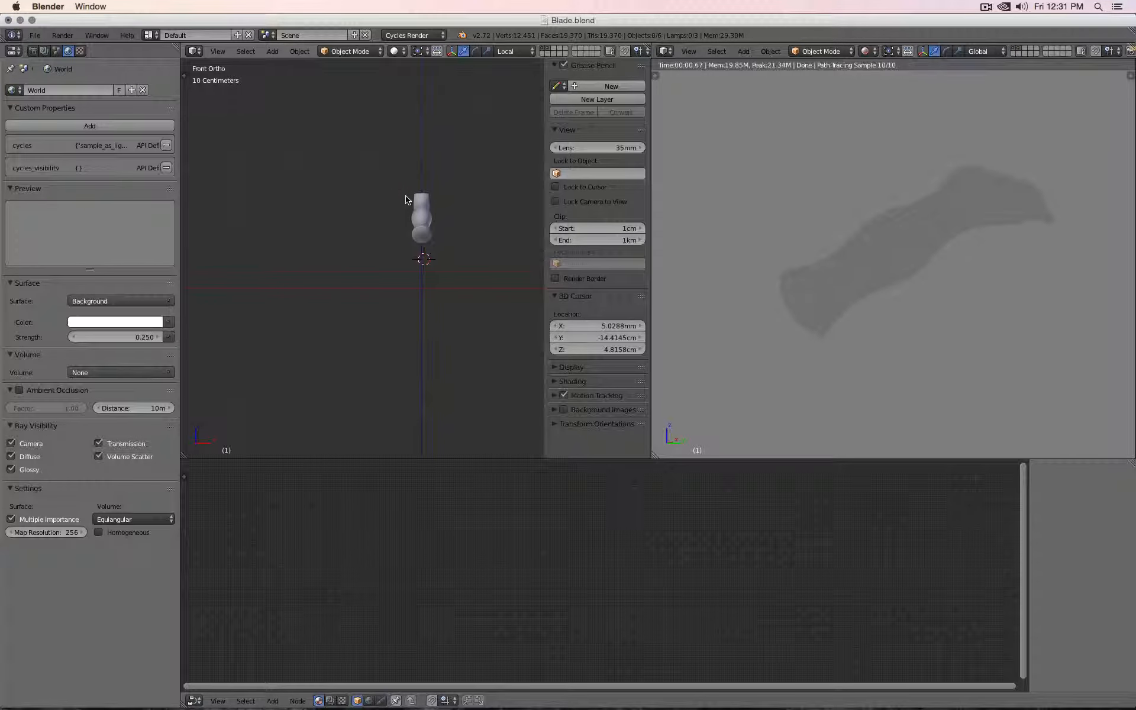
key(alt+h)
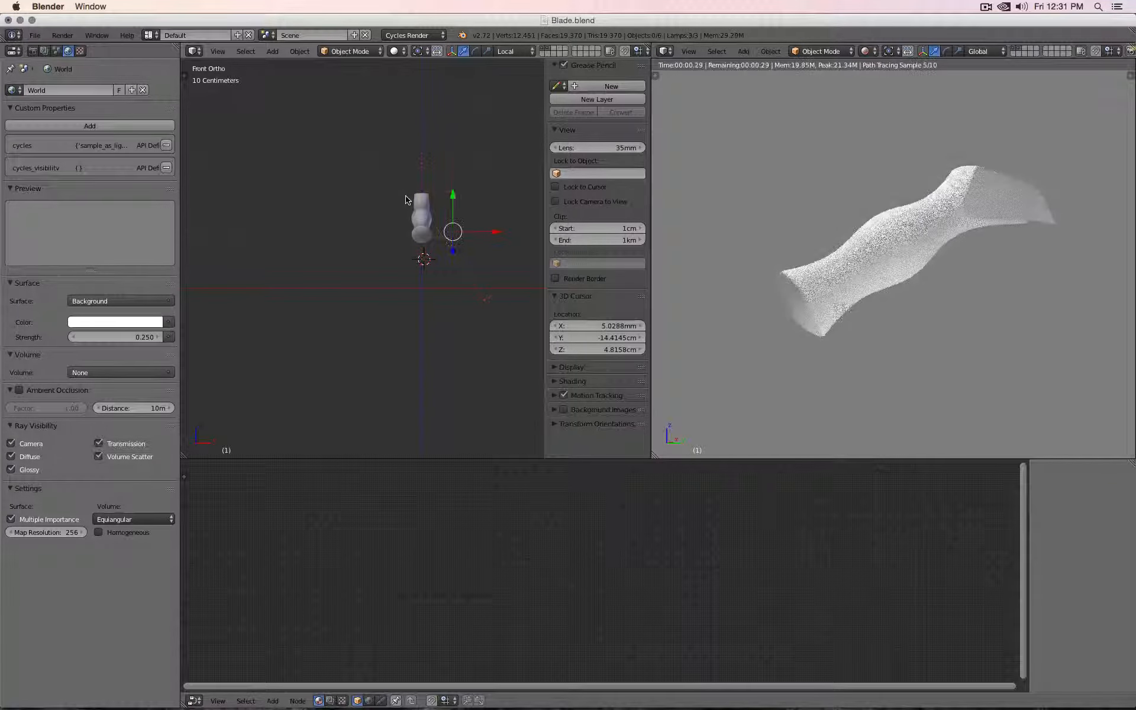
Step: Duplicate the handle-end lamp beyond the blade at about Y 27.3 cm, Z 16.2 cm, and turn it to about -73.8° around X to face back
right_click(453, 275)
key(KP_3)
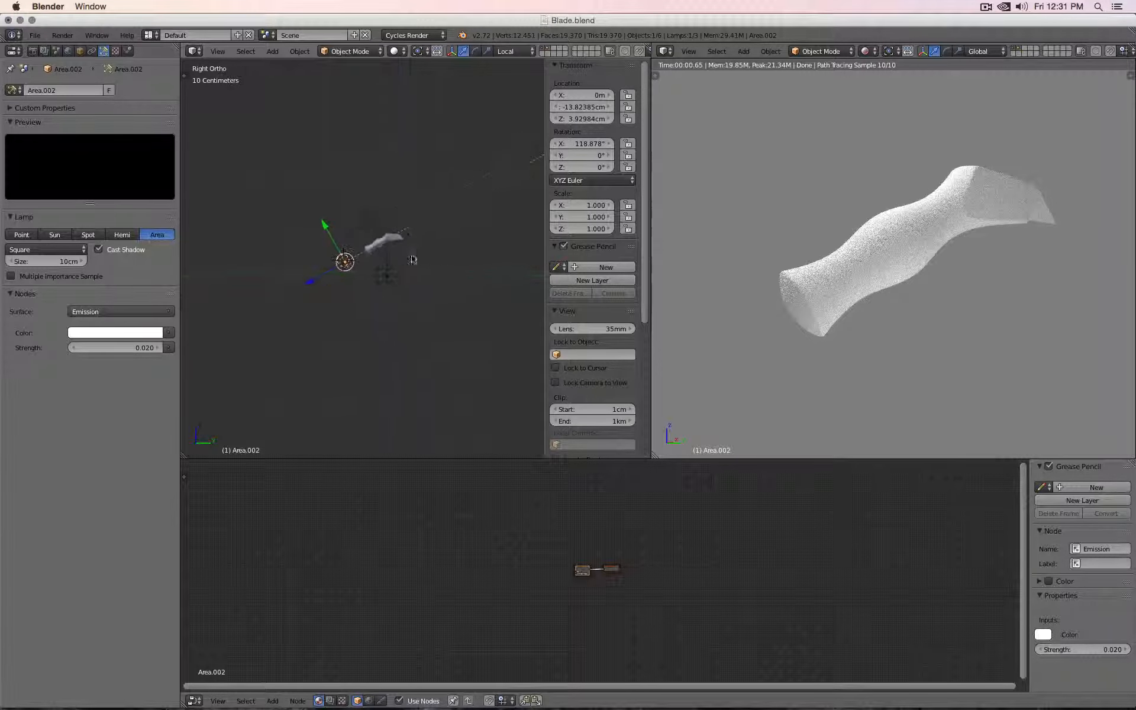
shift+middle_drag(412, 260, 367, 261)
key(shift+d)
click(431, 217)
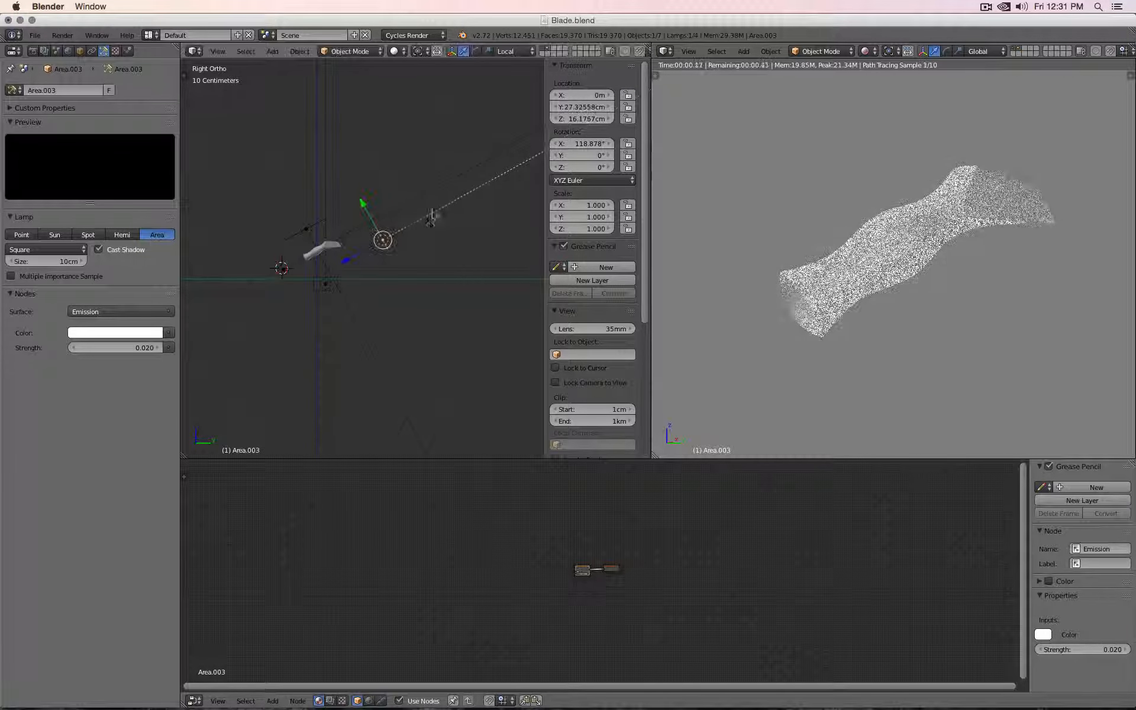
key(r)
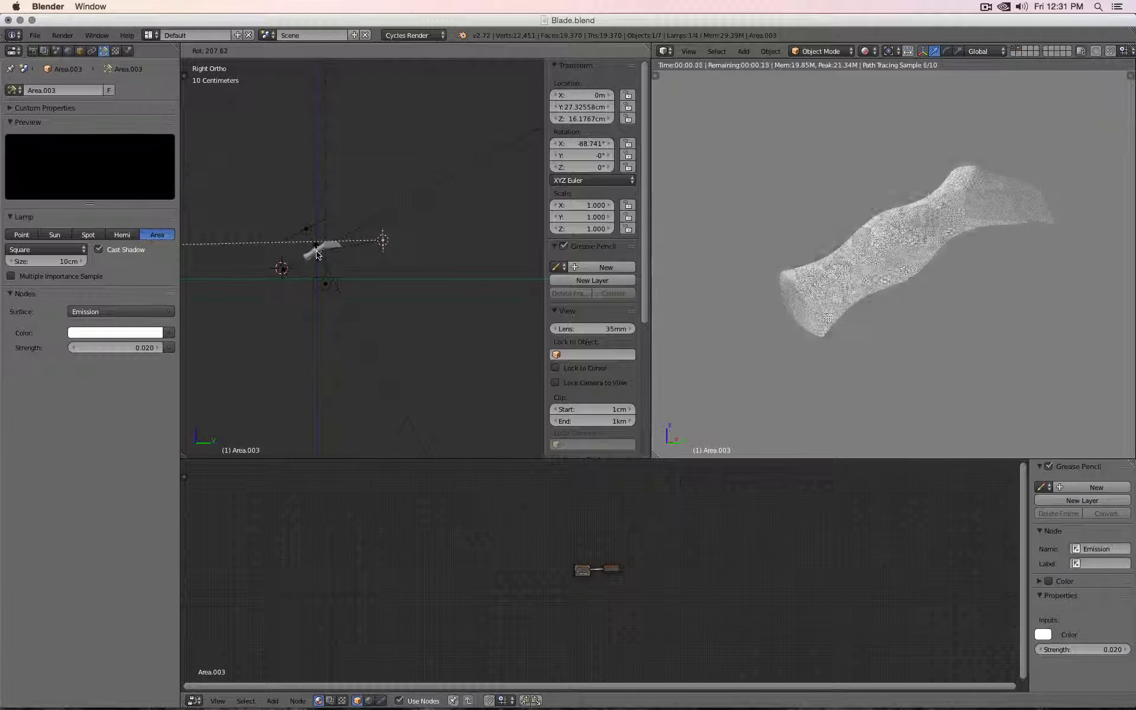
click(319, 271)
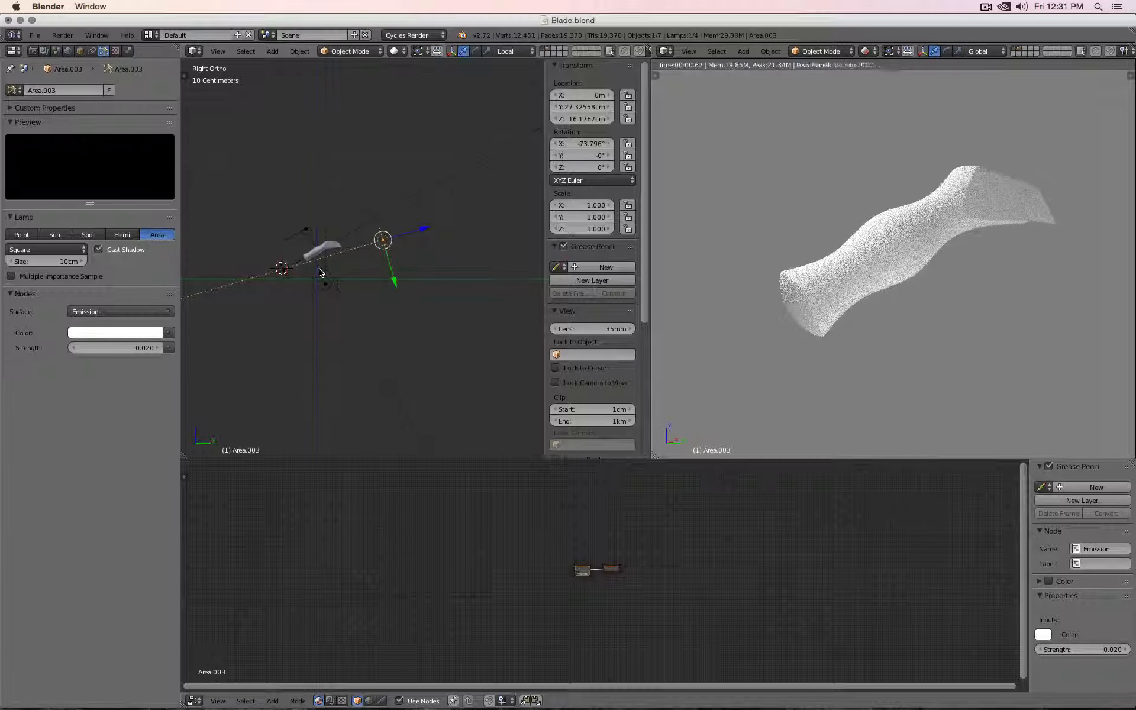
Step: In the top view, rotate the blade-end lamp to about -43.3° around Z and move it to about X 8.8 cm, Y 16.5 cm
key(KP_7)
key(r)
click(422, 348)
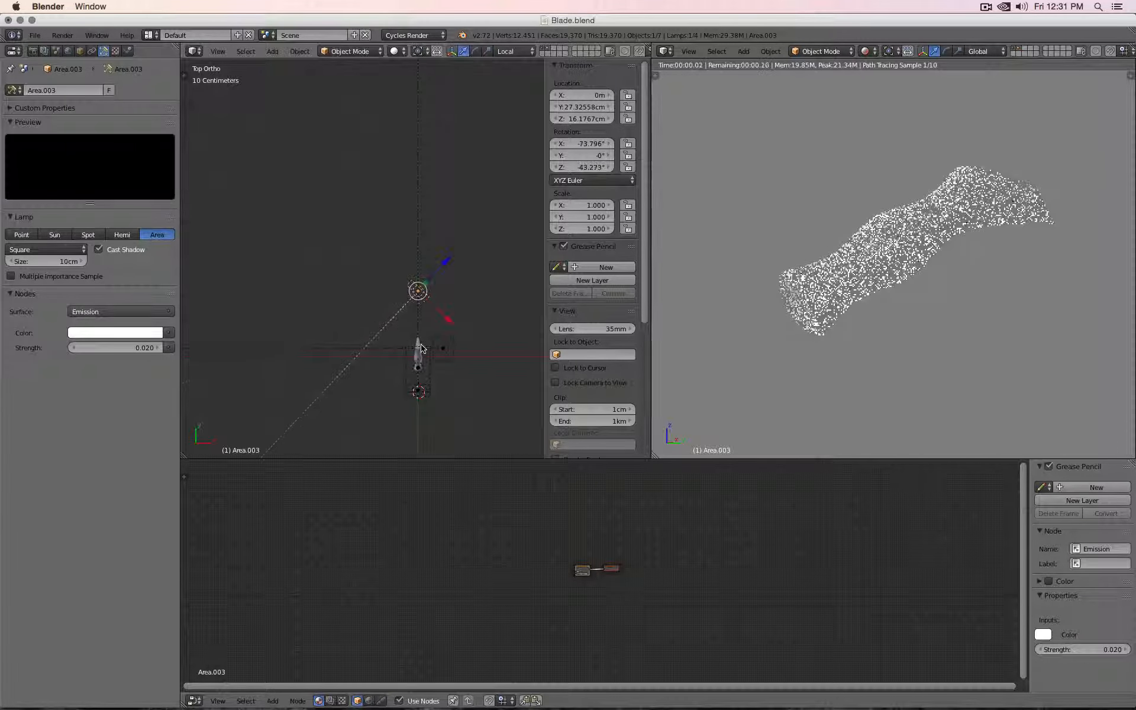
key(g)
click(430, 376)
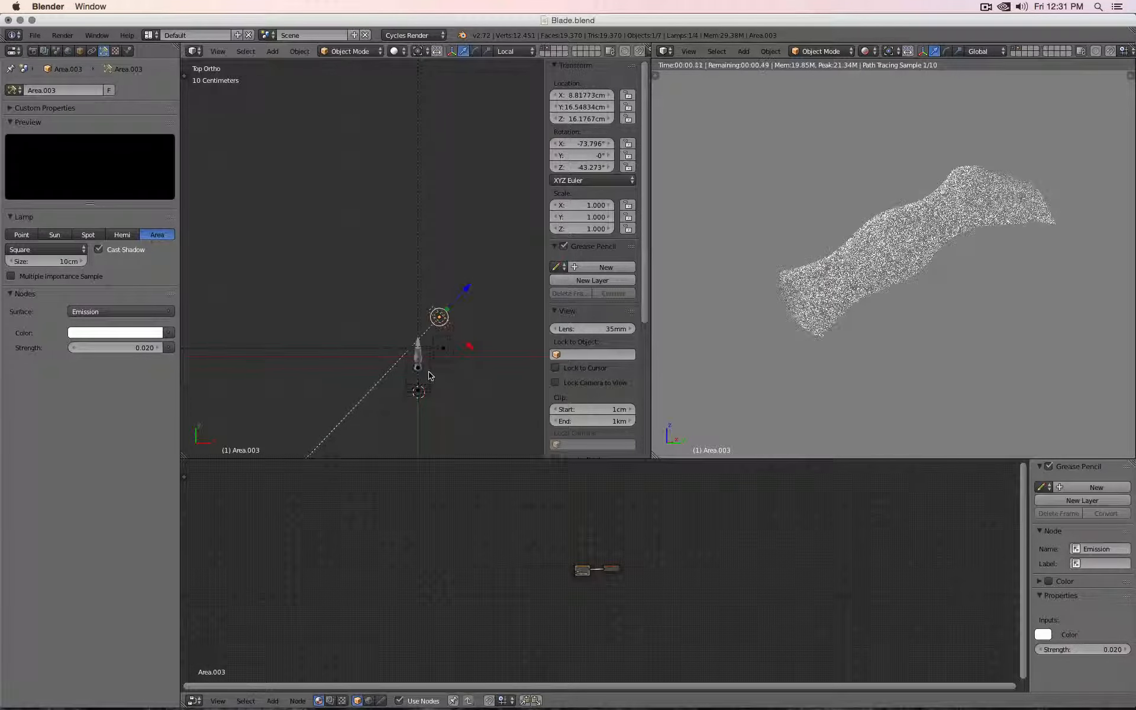
Step: Isolate the blade-end lamp by hiding the other lamps, try a strength of 0.1 on it, and show all lamps again
right_click(455, 354)
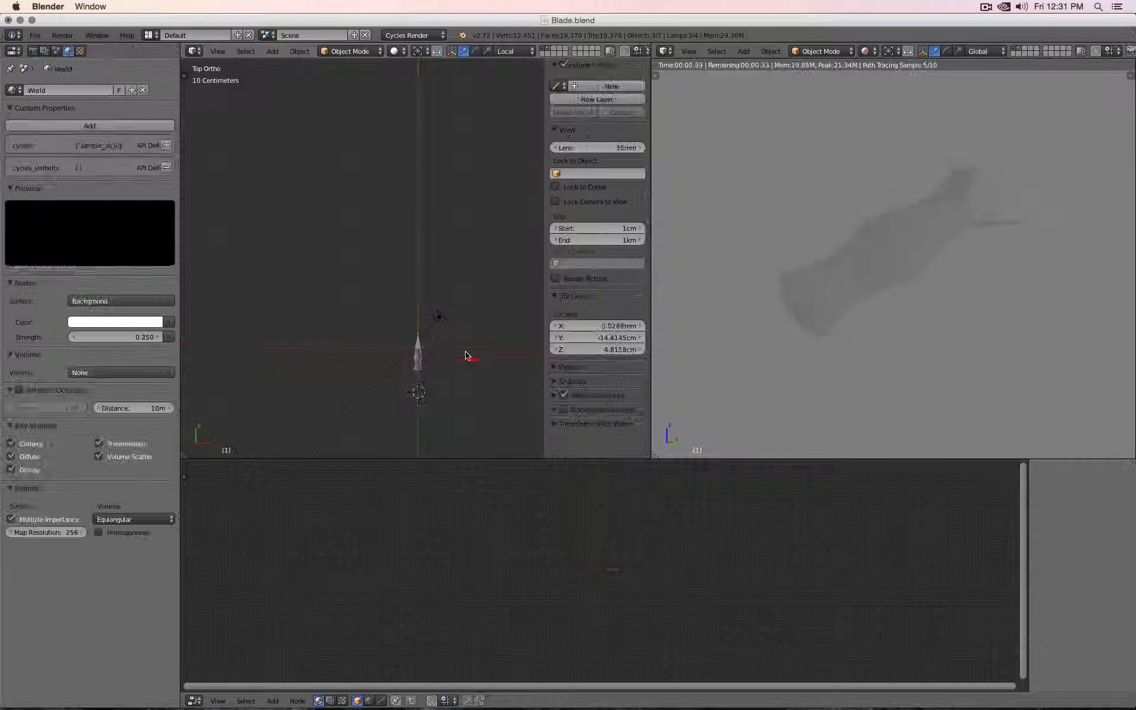
right_click(439, 315)
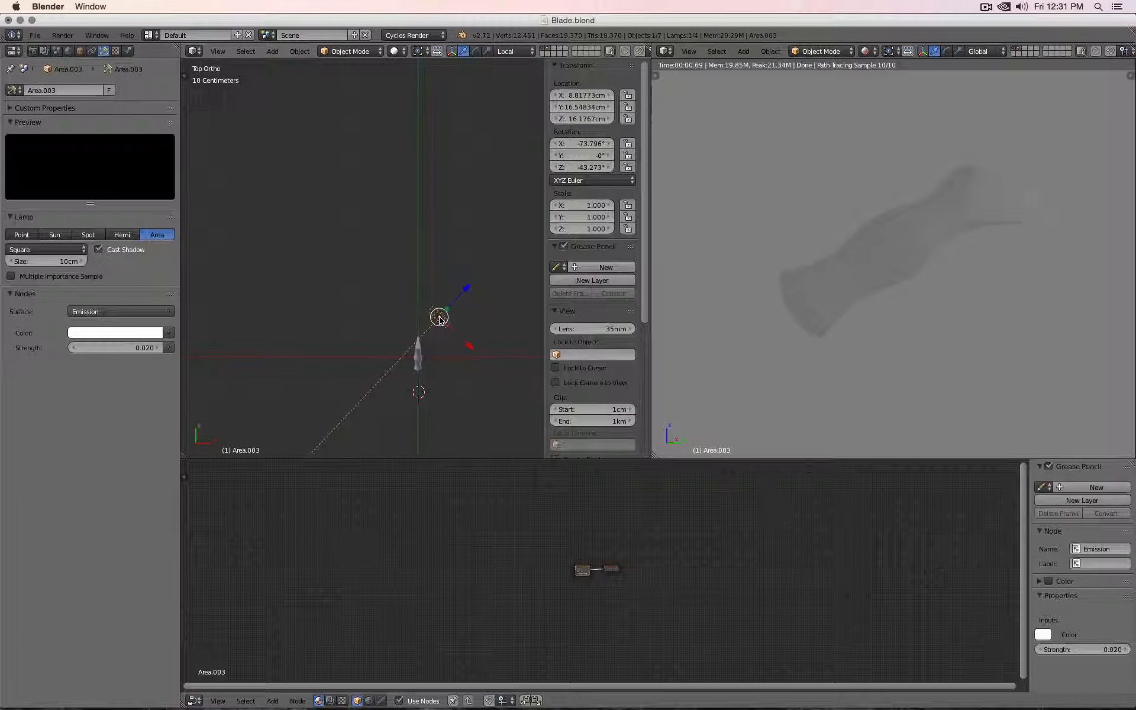
click(120, 348)
text(.1)
key(Return)
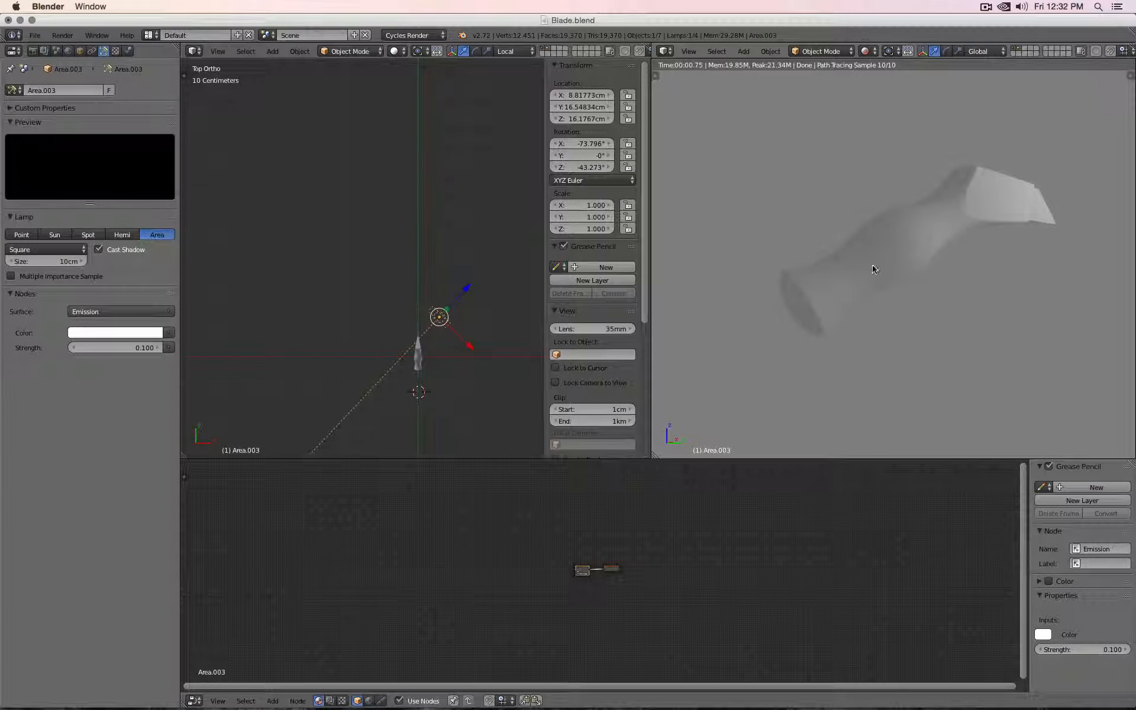
key(alt+h)
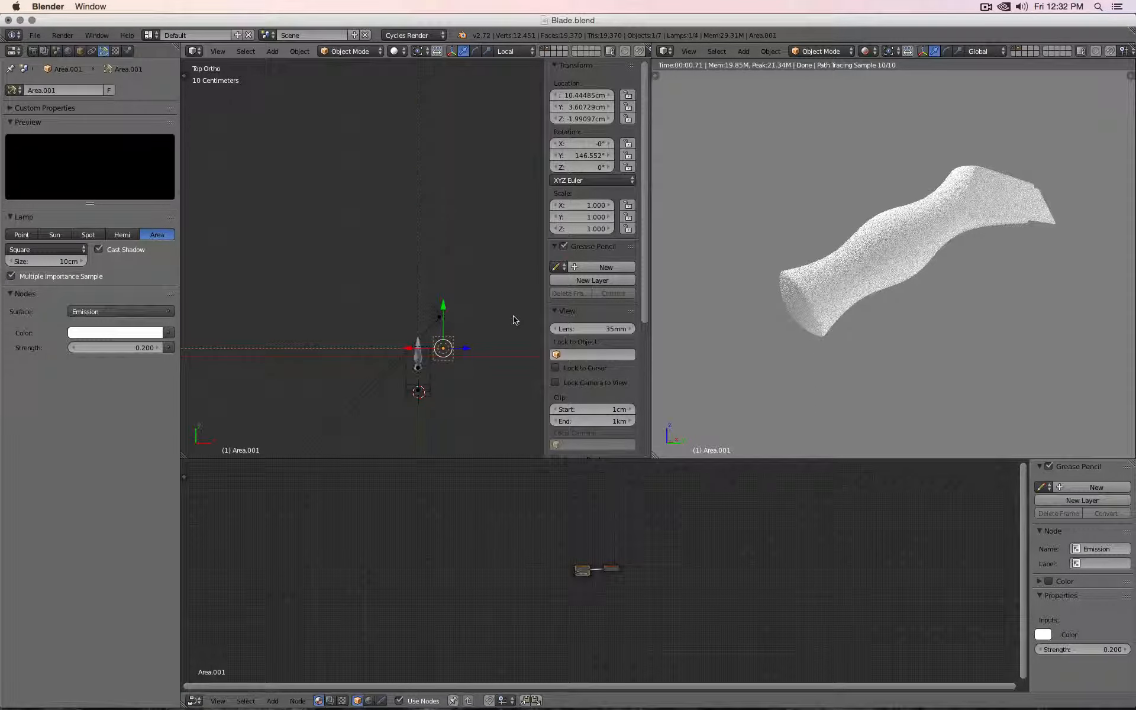
Step: Compare the render with the side lamp hidden and shown, and set that lamp's strength to 0.1
key(h)
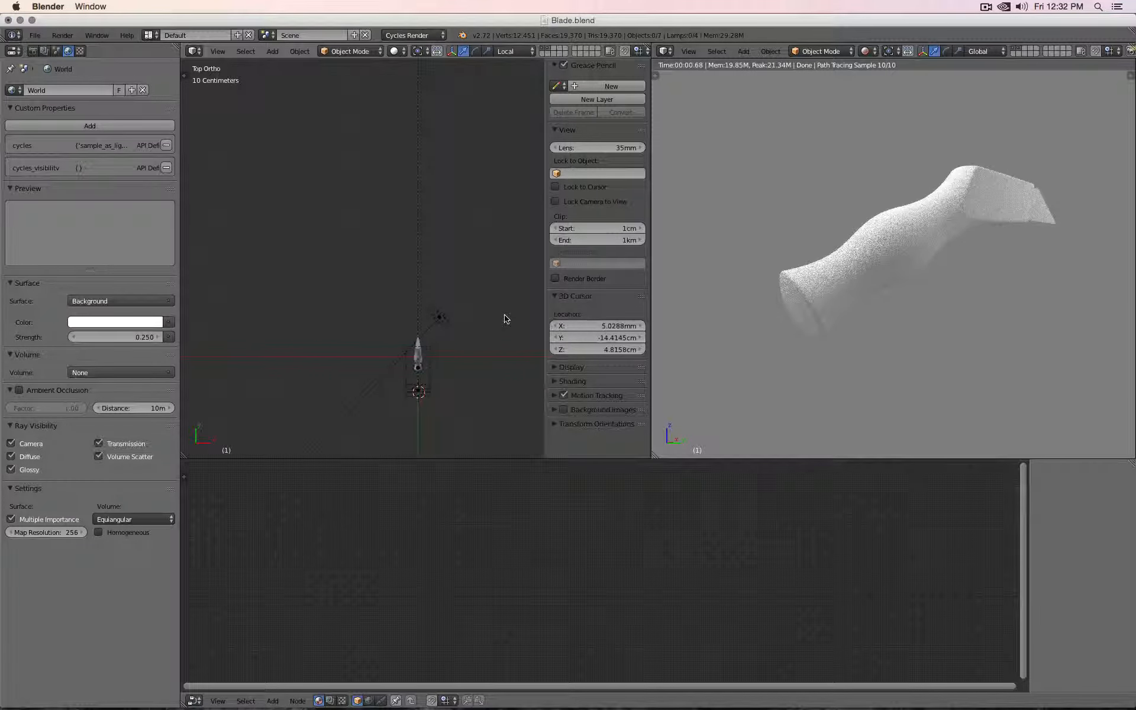
key(alt+h)
right_click(452, 365)
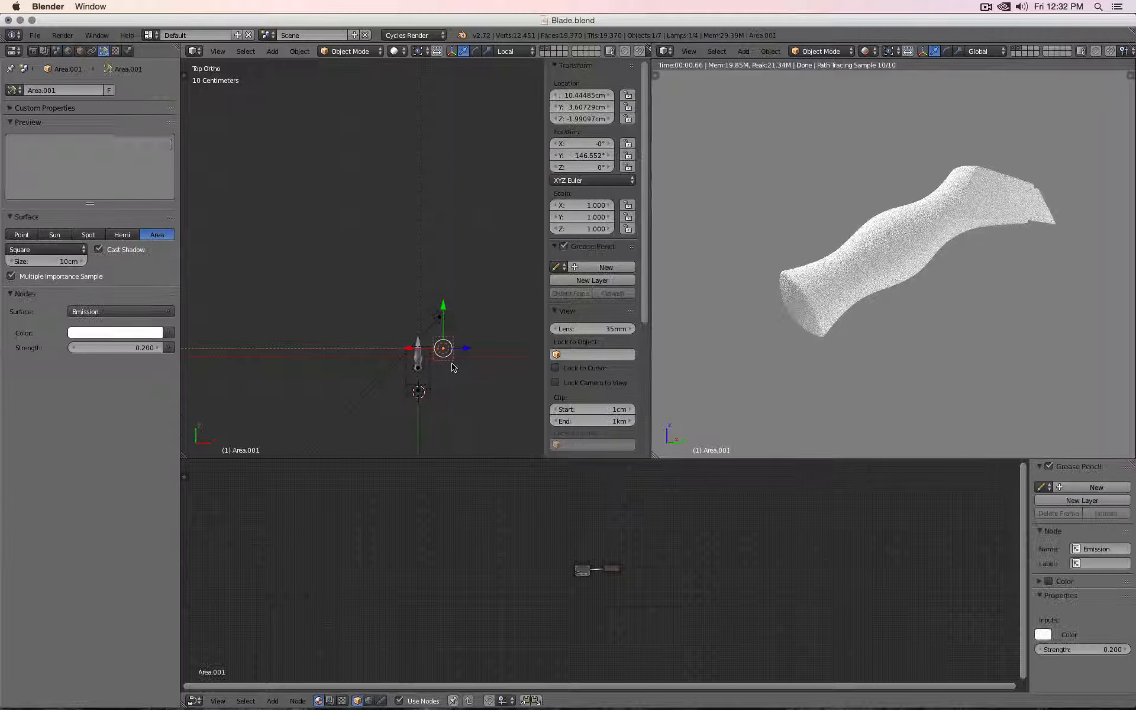
click(125, 348)
text(0.1)
key(Return)
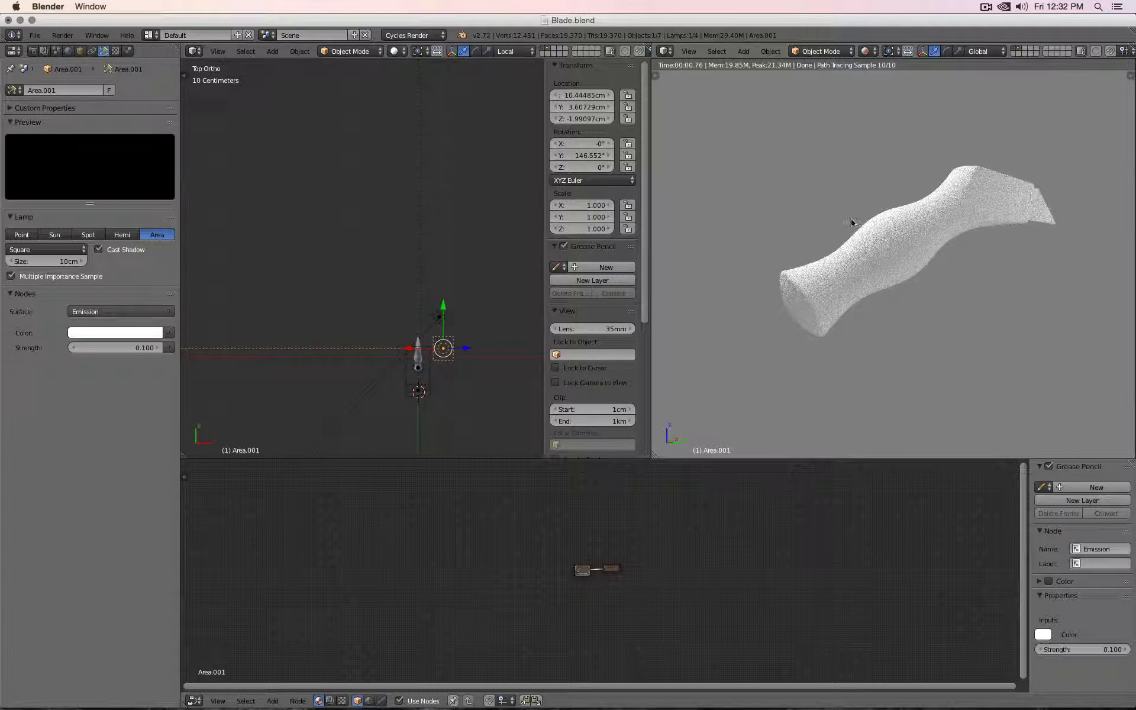
Step: Set the blade-end lamp's strength to 0.2
right_click(439, 317)
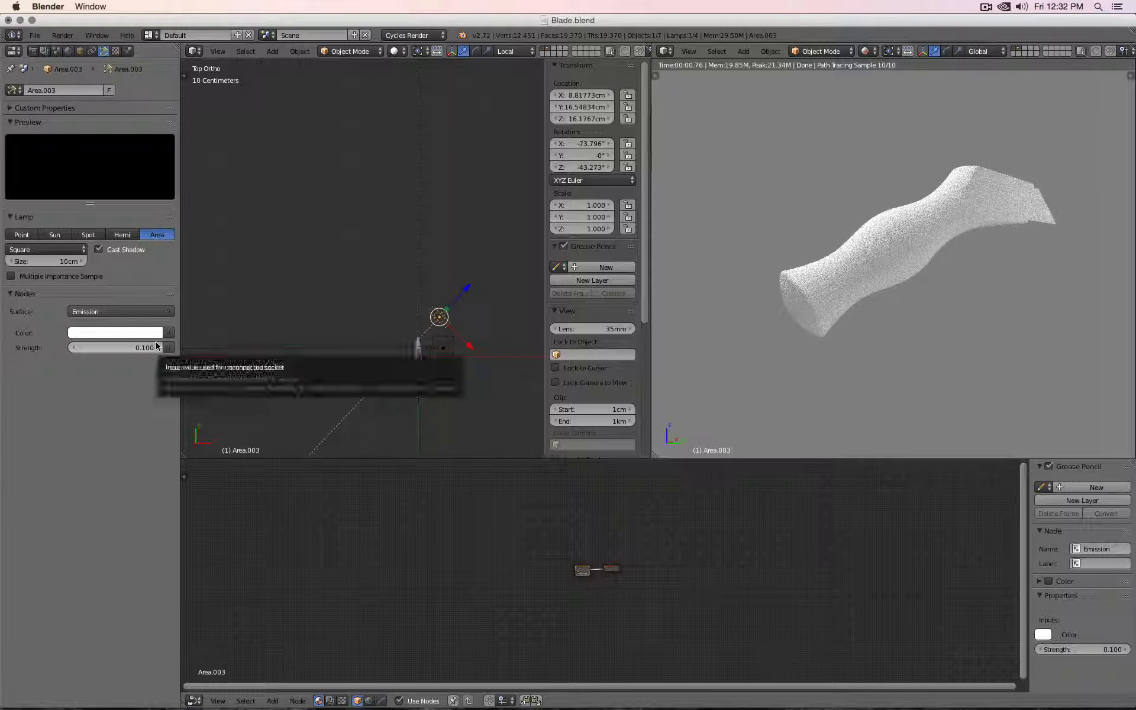
click(128, 348)
key(BackSpace)
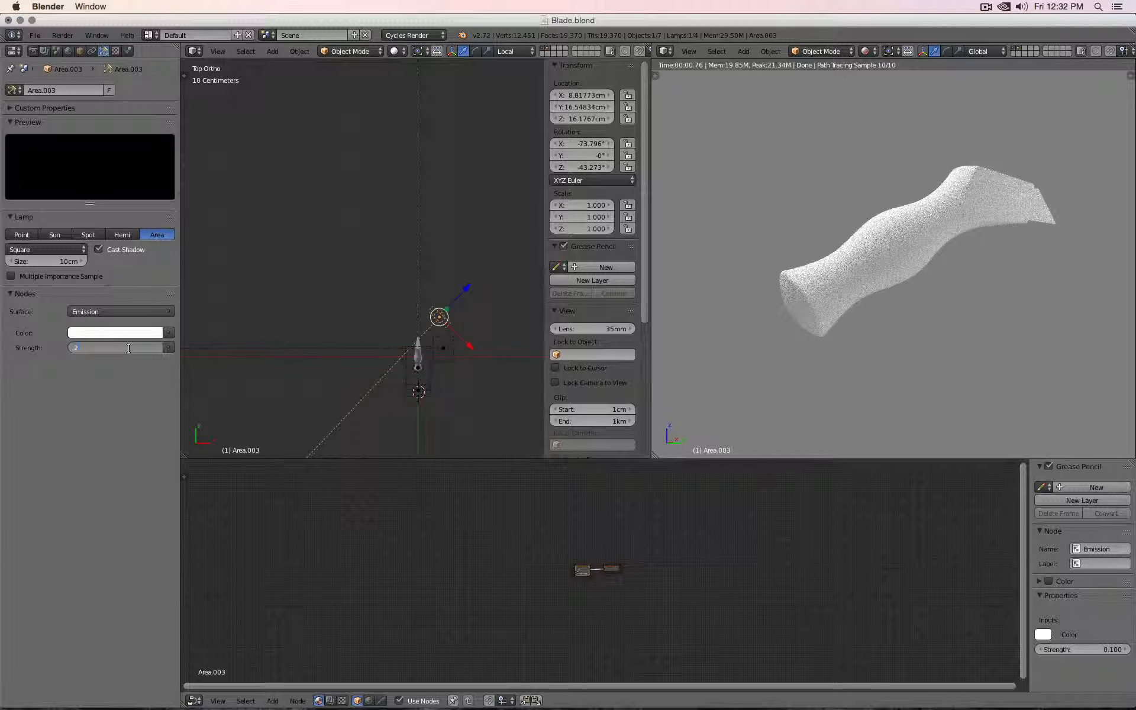
text(.2)
key(Return)
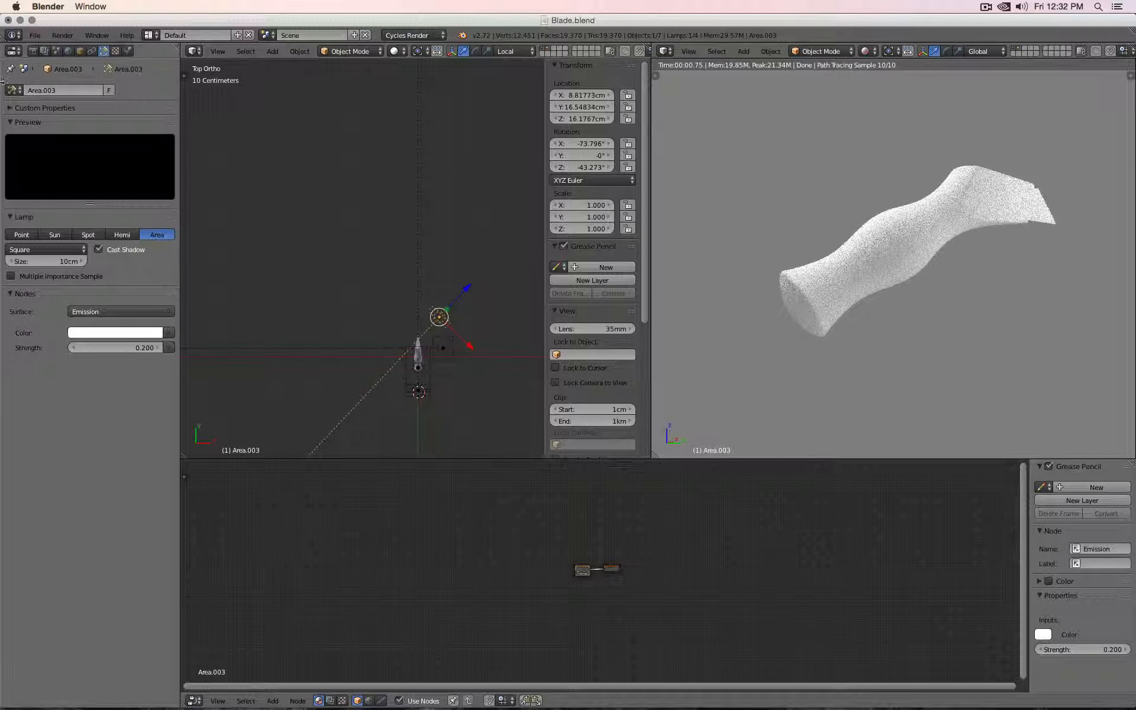
Step: Try 20 preview samples in the render sampling settings, and raise the preview samples to 50
click(32, 52)
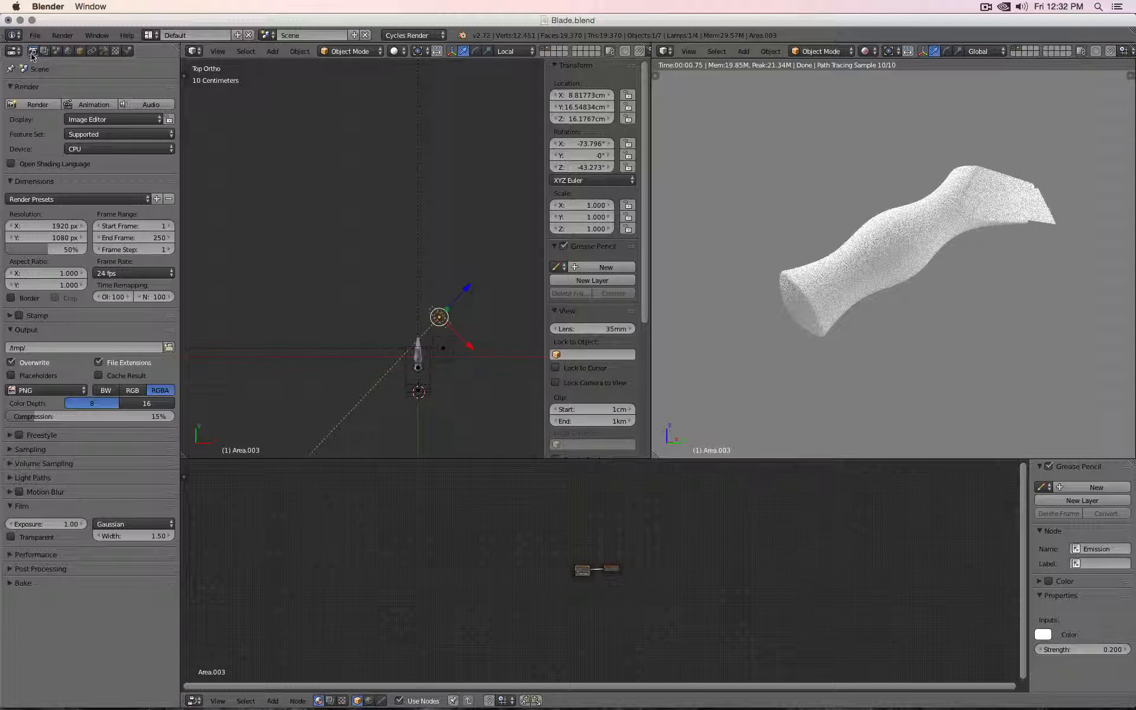
click(10, 449)
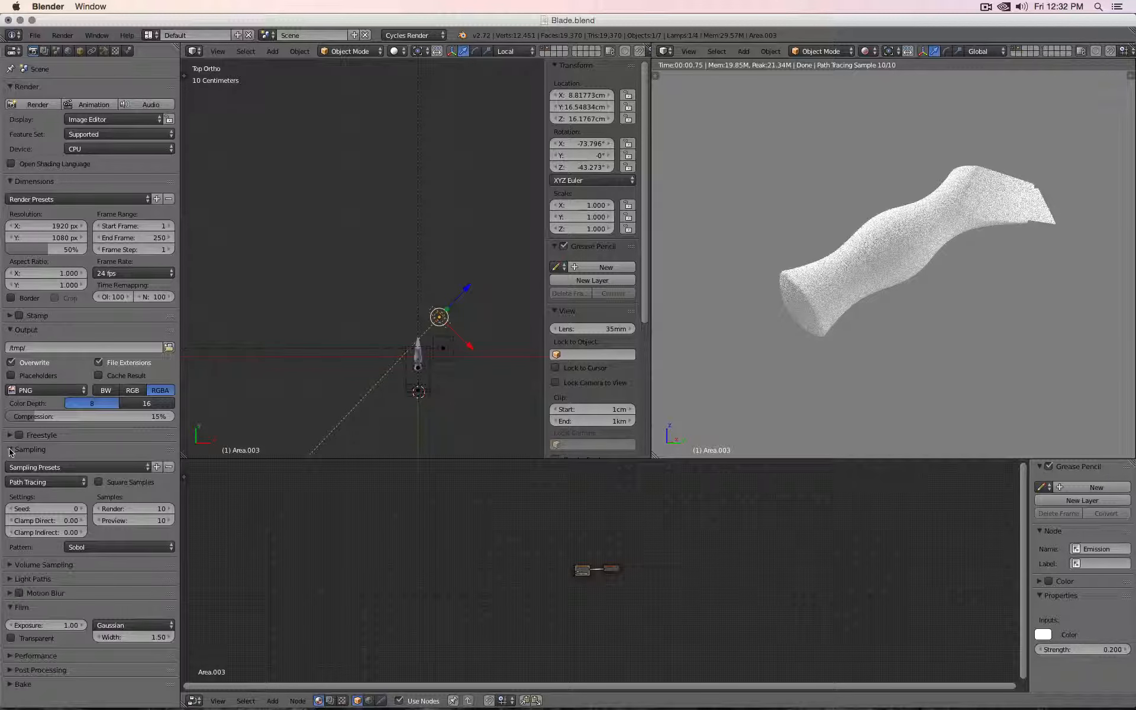
click(127, 519)
text(20)
key(Return)
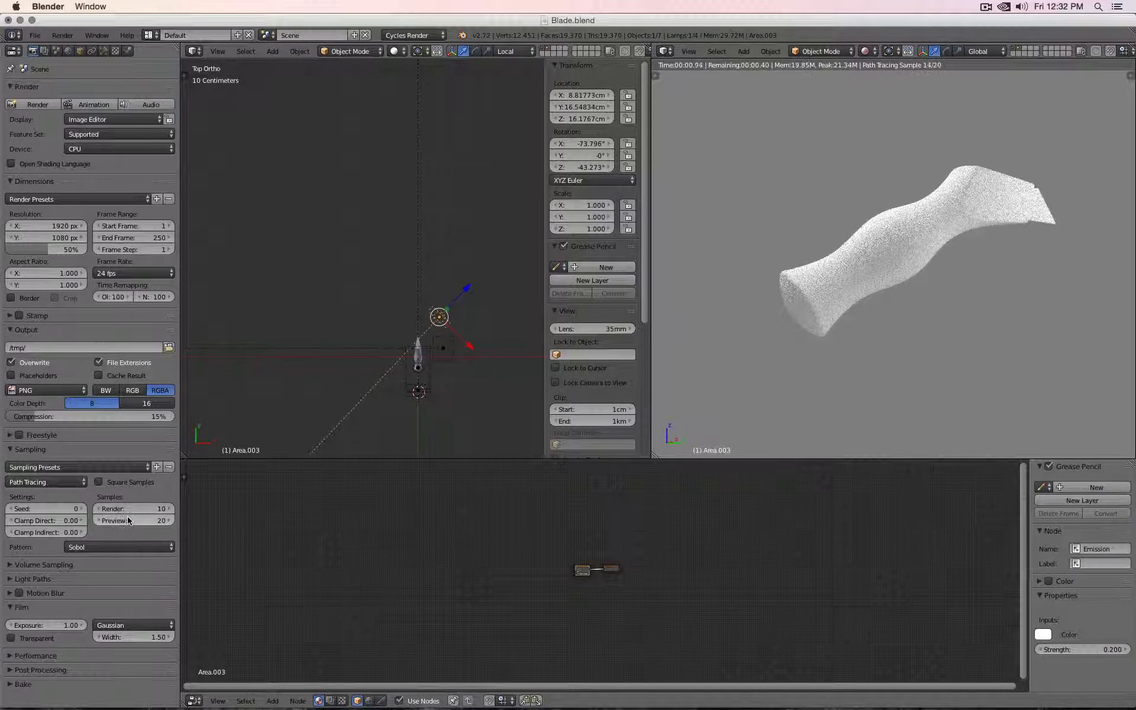
click(127, 520)
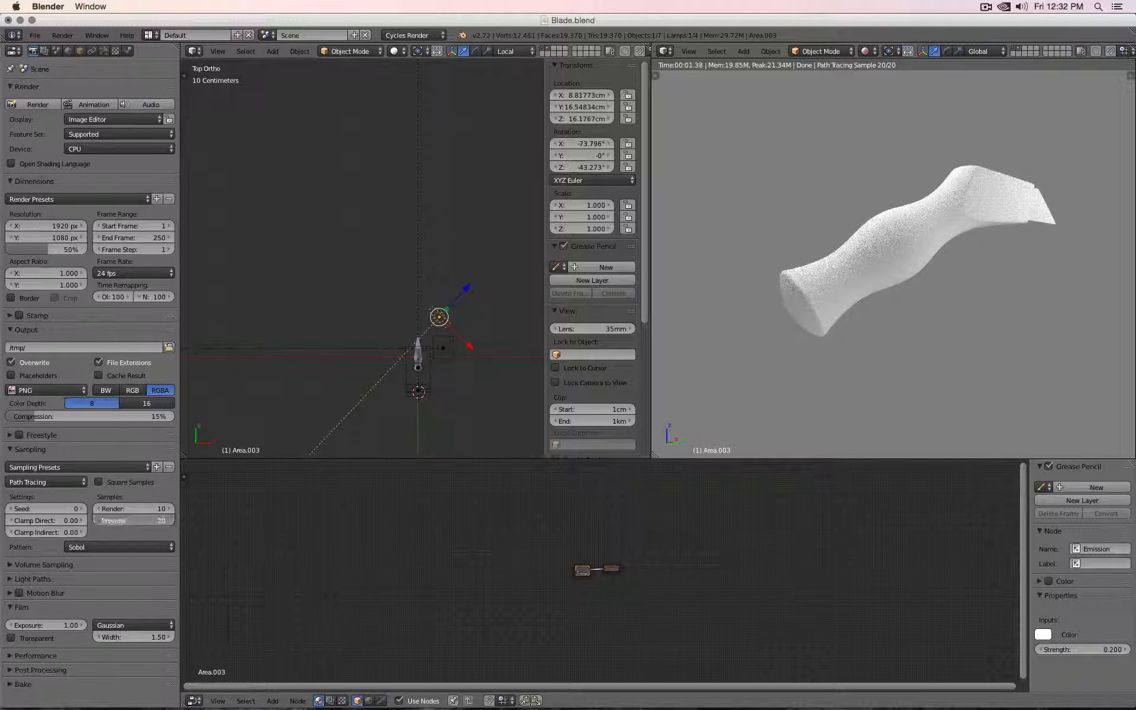
text(50)
key(Return)
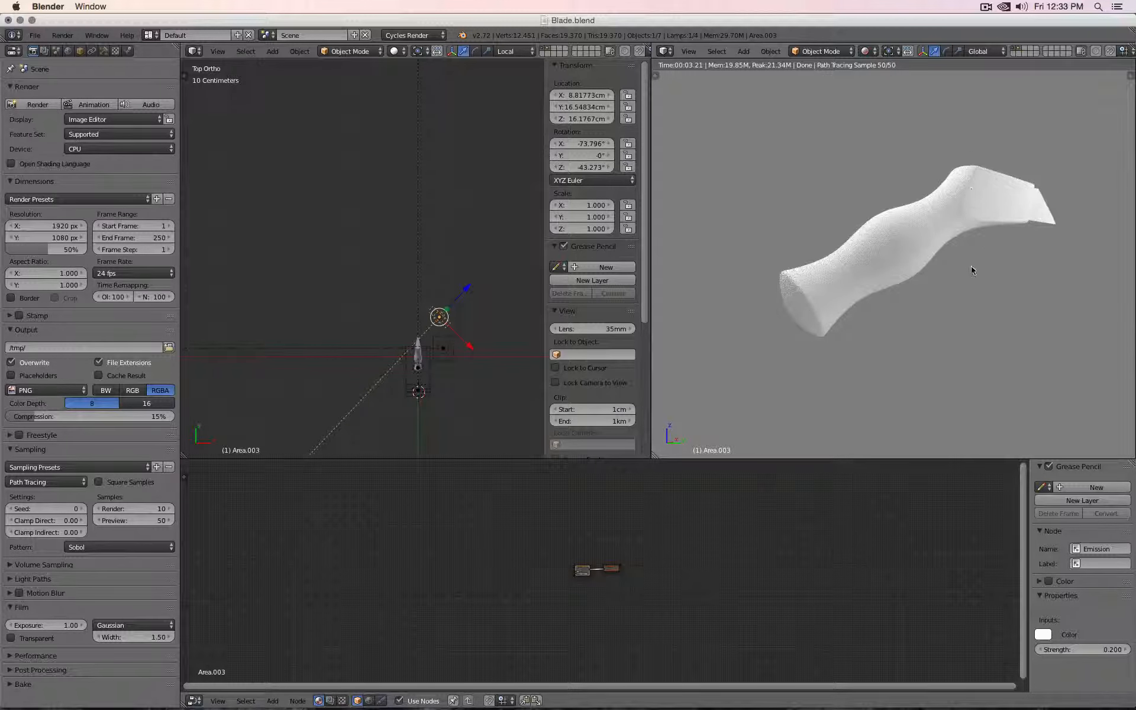
Step: Examine the lighting on the knife's handle and blade from a higher angle in the rendered preview
middle_drag(971, 267, 960, 266)
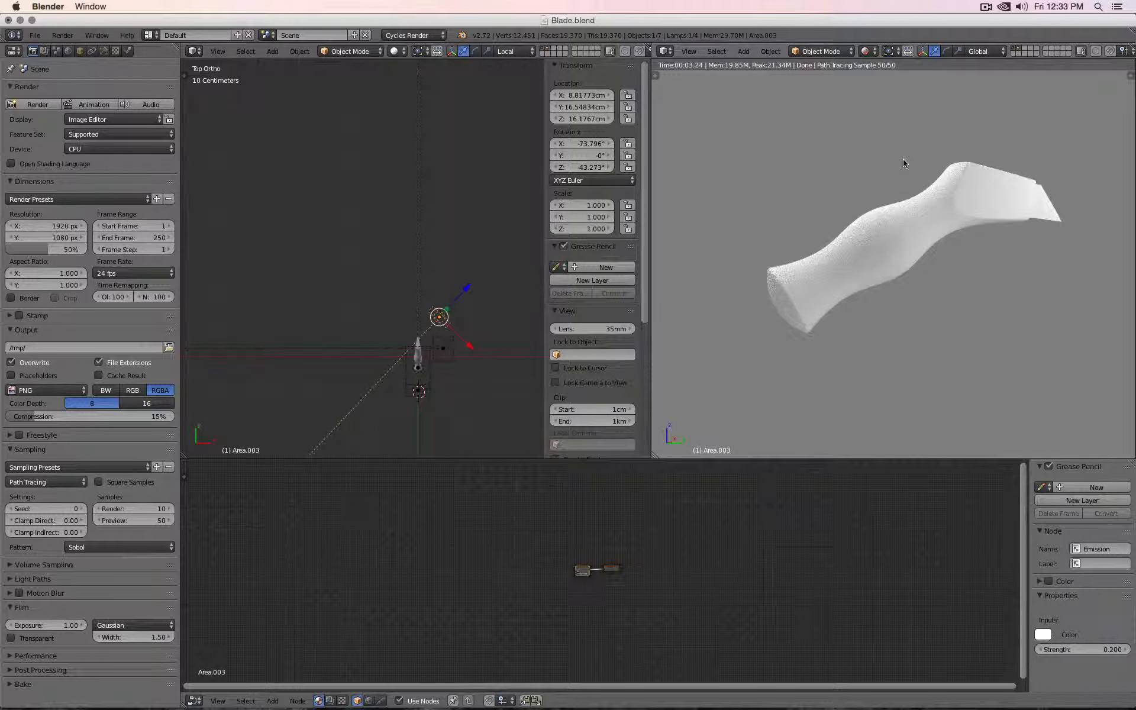
middle_drag(902, 168, 900, 236)
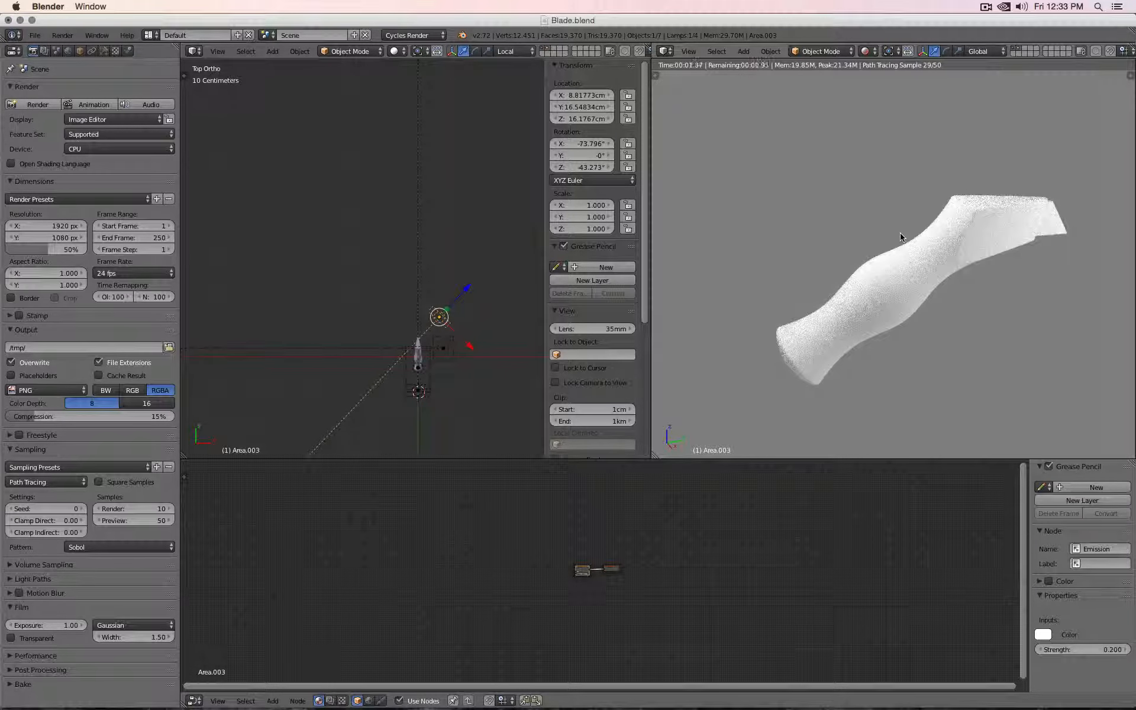
middle_drag(900, 237, 901, 230)
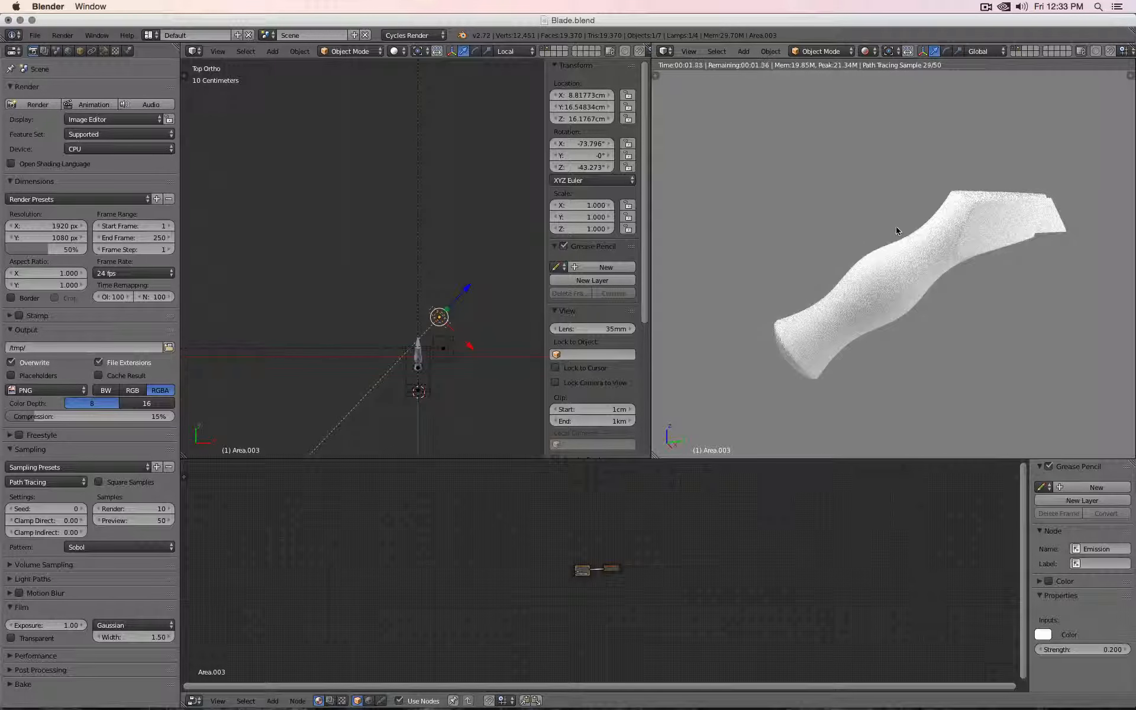
shift+middle_drag(484, 385, 451, 273)
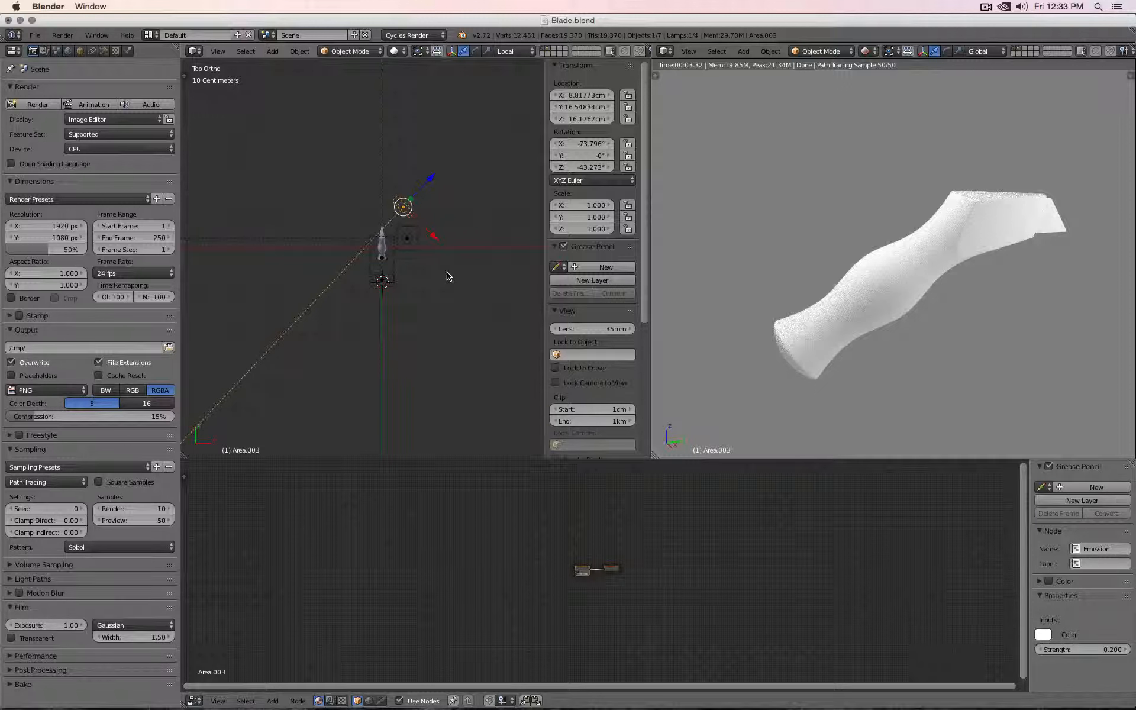
Step: Select the overhead area lamp in the right-side view and inspect its lamp settings and transform values
key(n)
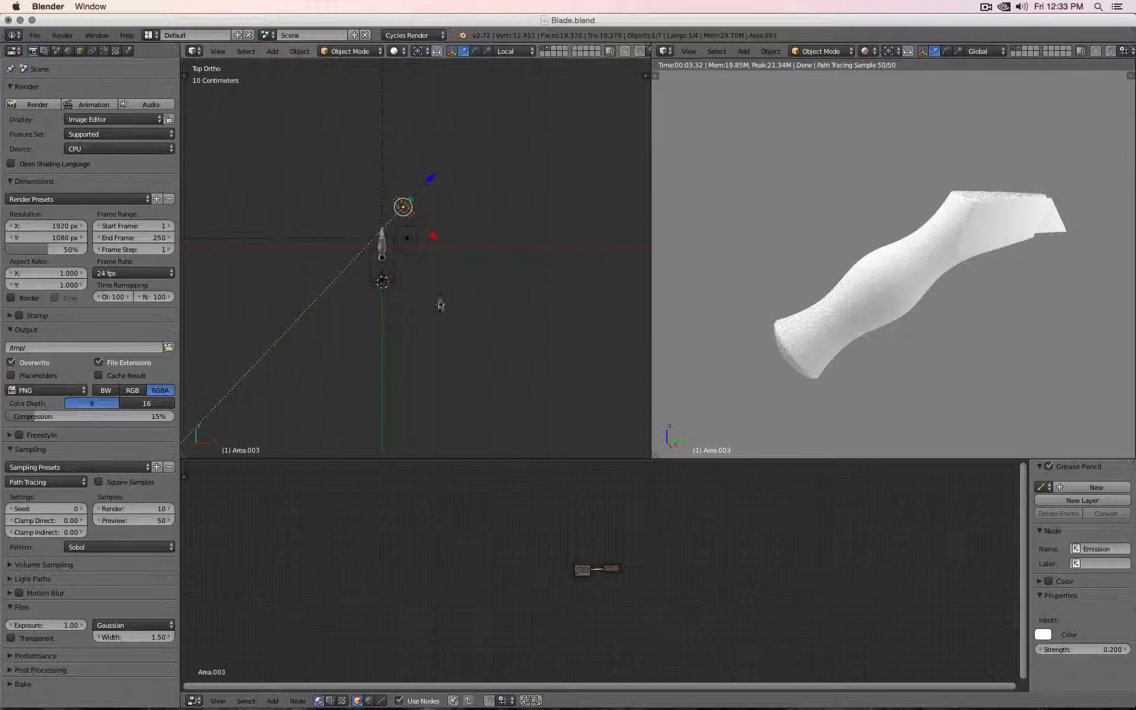
middle_drag(471, 337, 392, 220)
key(KP_3)
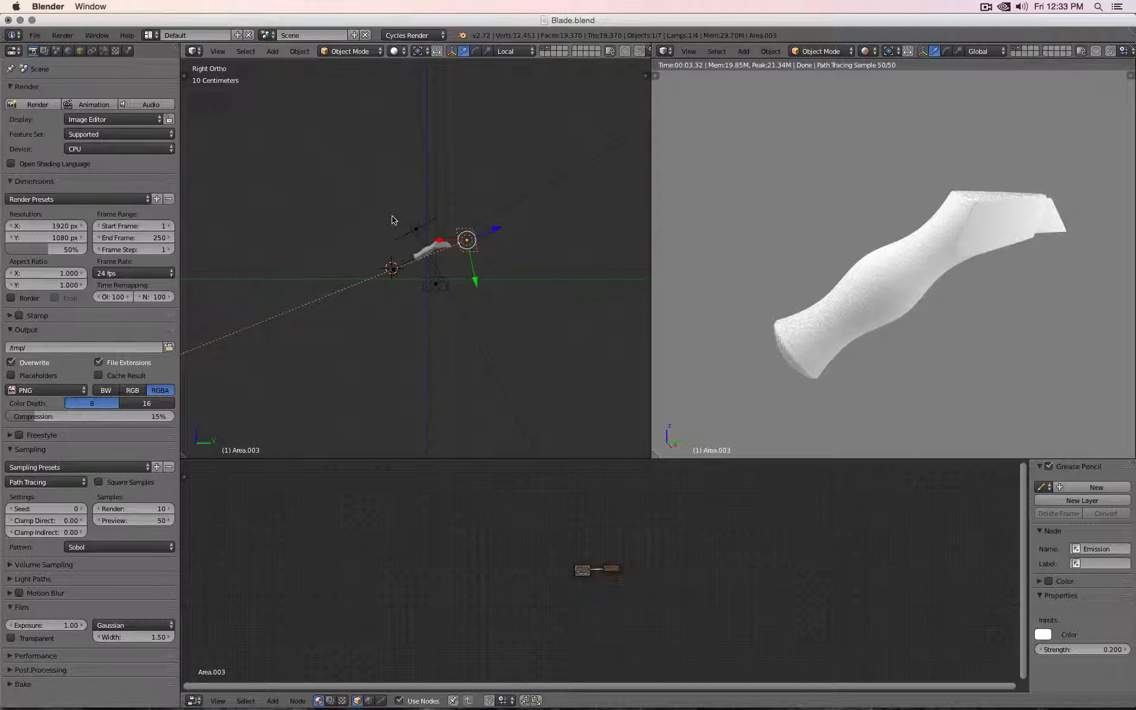
right_click(416, 229)
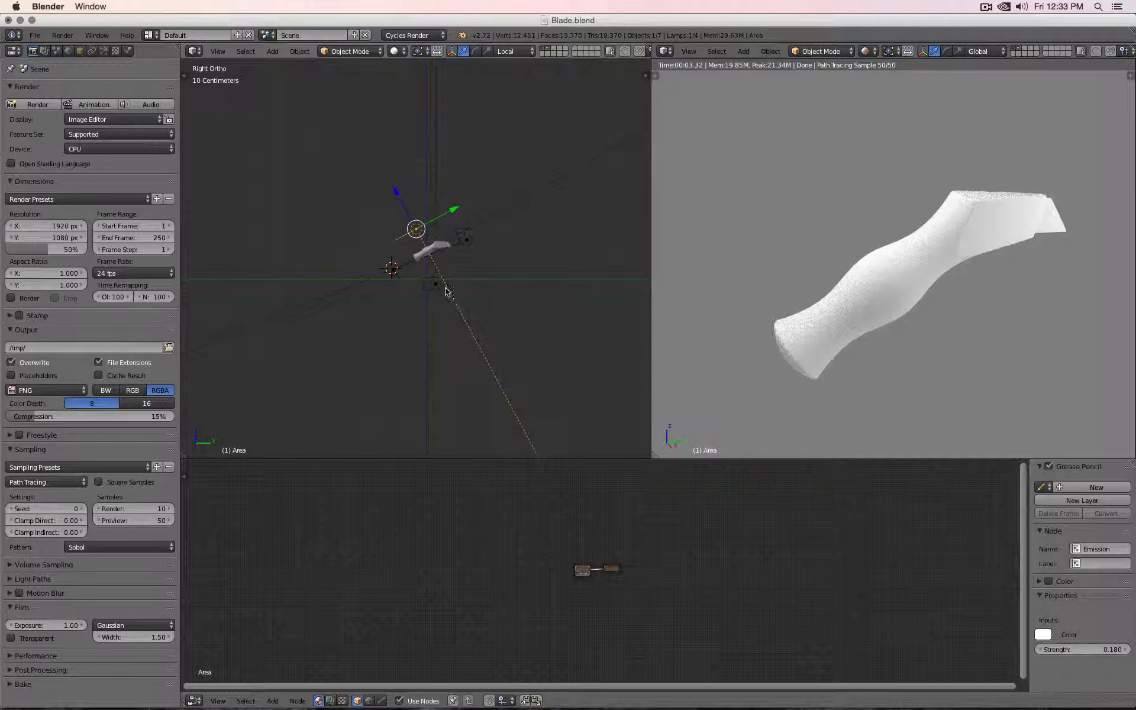
click(103, 51)
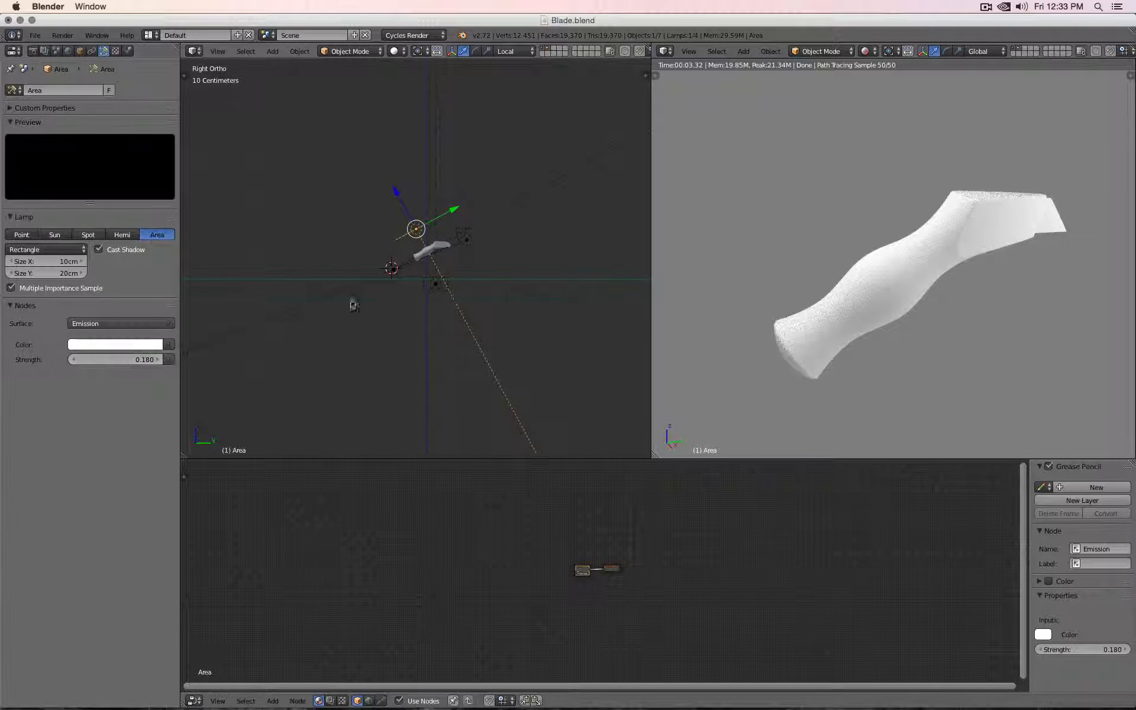
key(n)
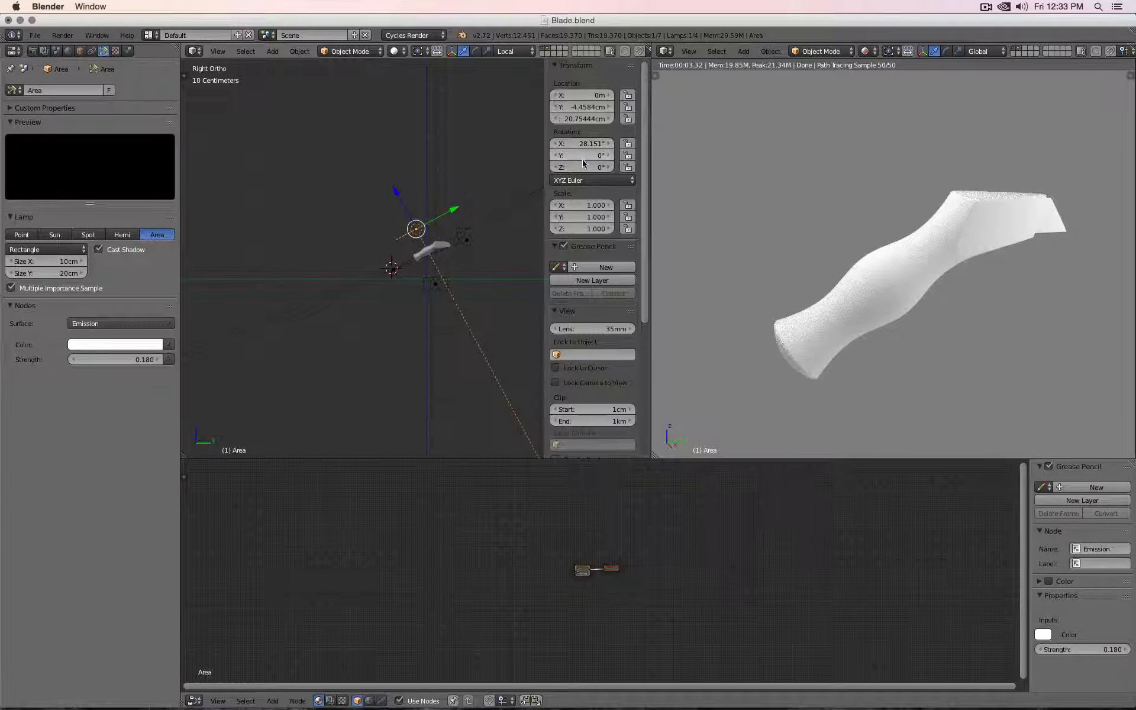
key(n)
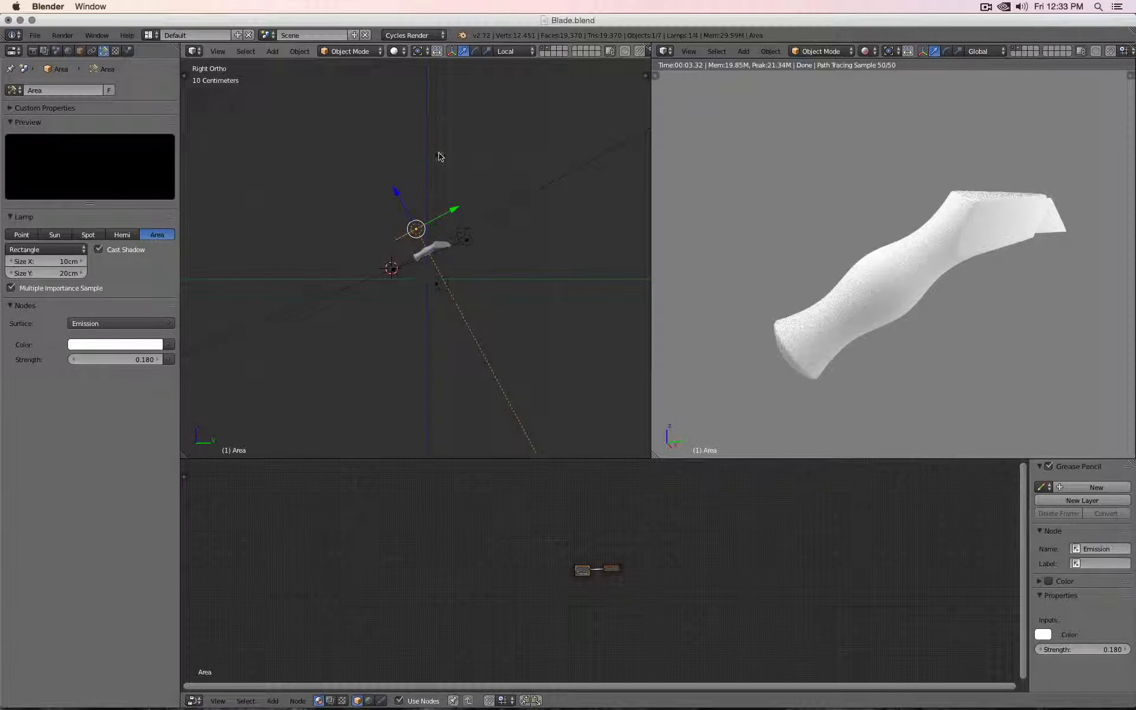
Step: Compare the render with the overhead lamp hidden and shown, and with the overhead, side and handle-end lamps hidden and shown together
key(a)
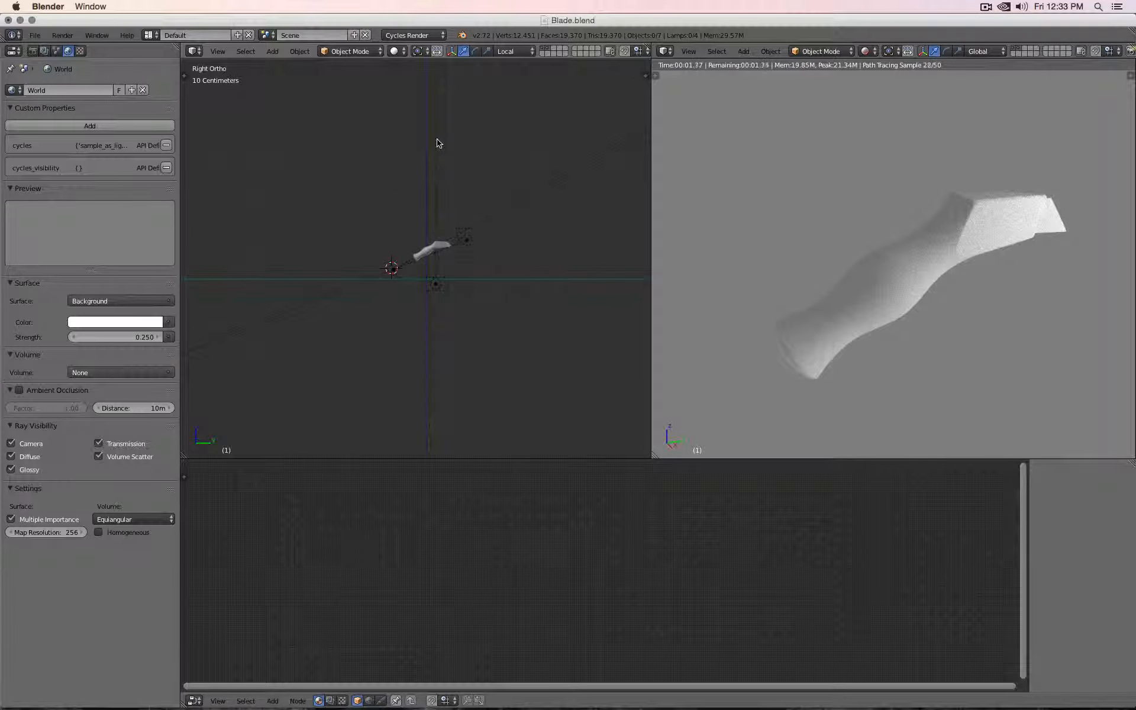
key(alt+h)
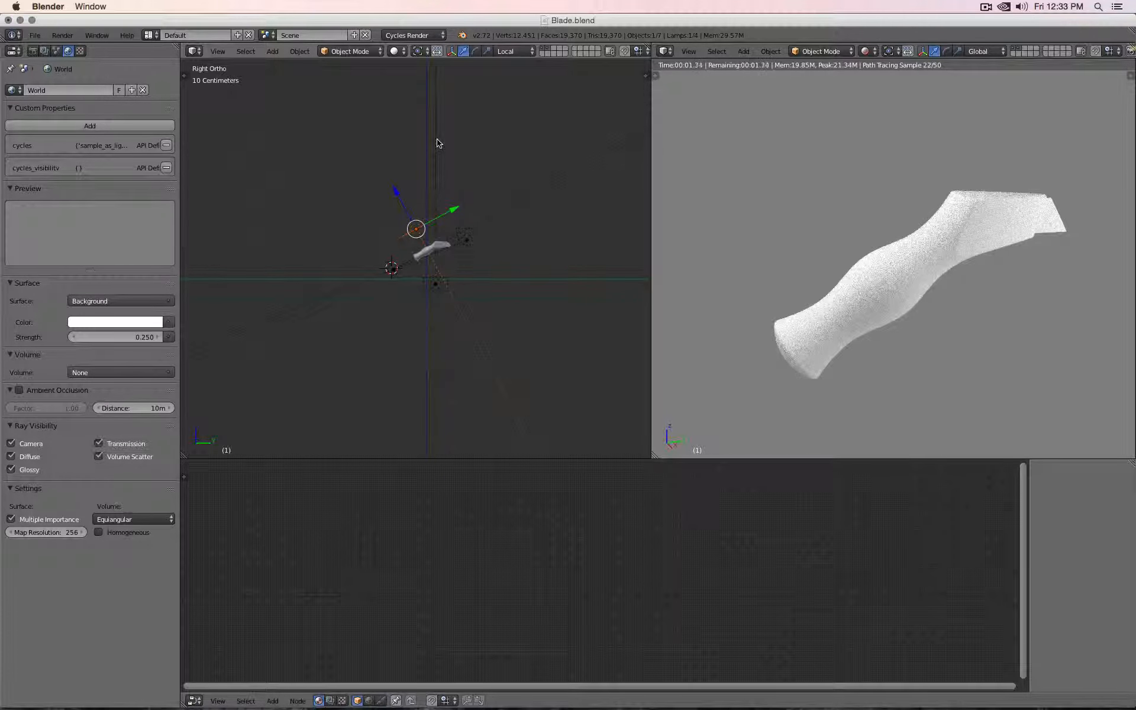
shift+right_click(400, 278)
shift+right_click(426, 291)
key(h)
key(alt+h)
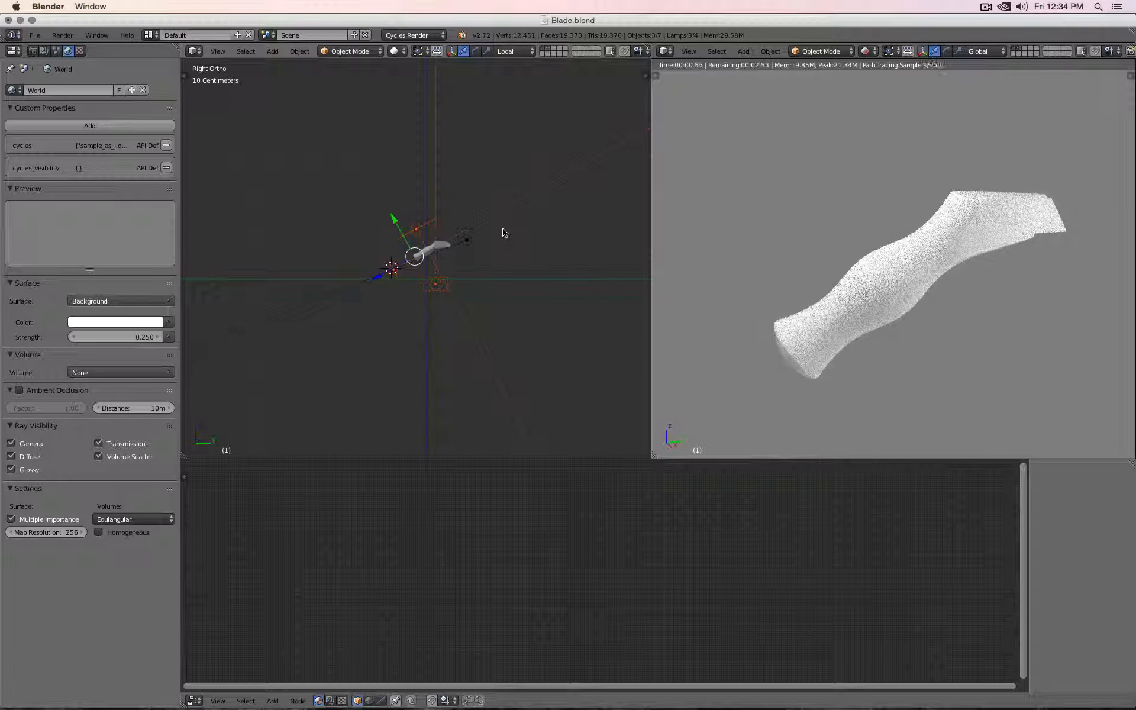
key(a)
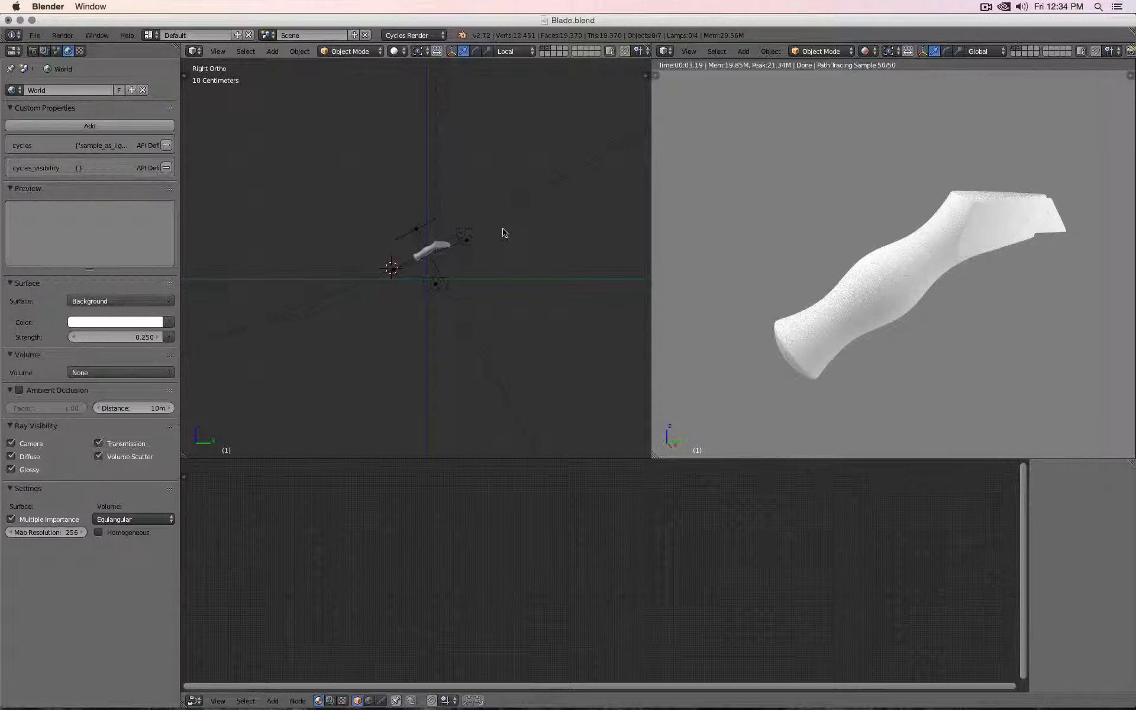
Step: Switch the knife's rendered preview to wireframe display
key(z)
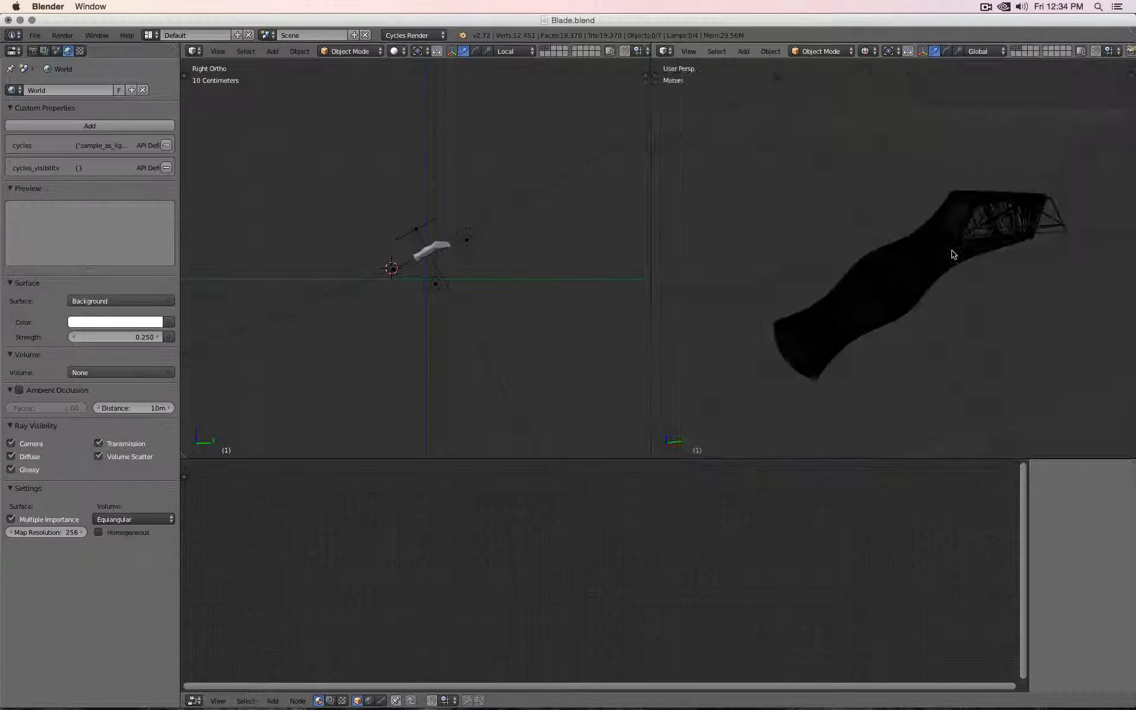